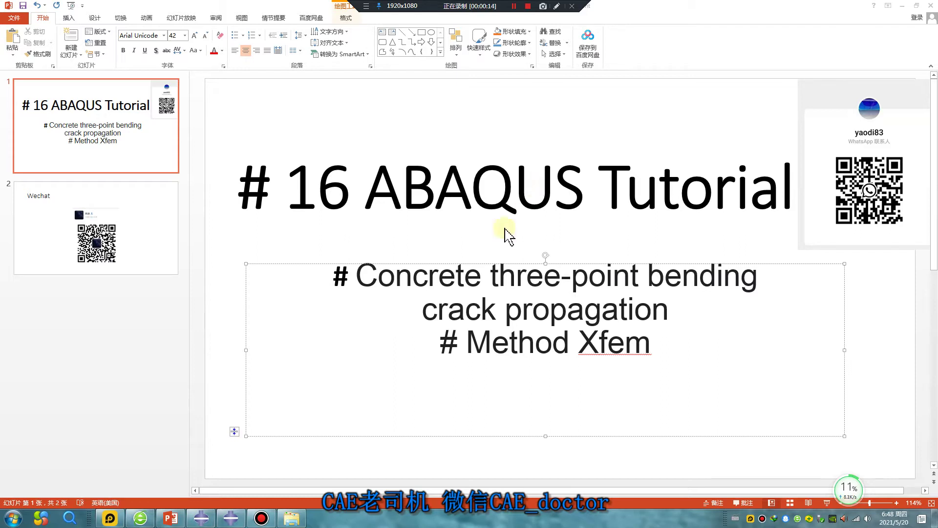
- Switch to Abaqus/CAE and browse to the D:\work\5 folder when selecting a new work directory
left_click(231, 518)
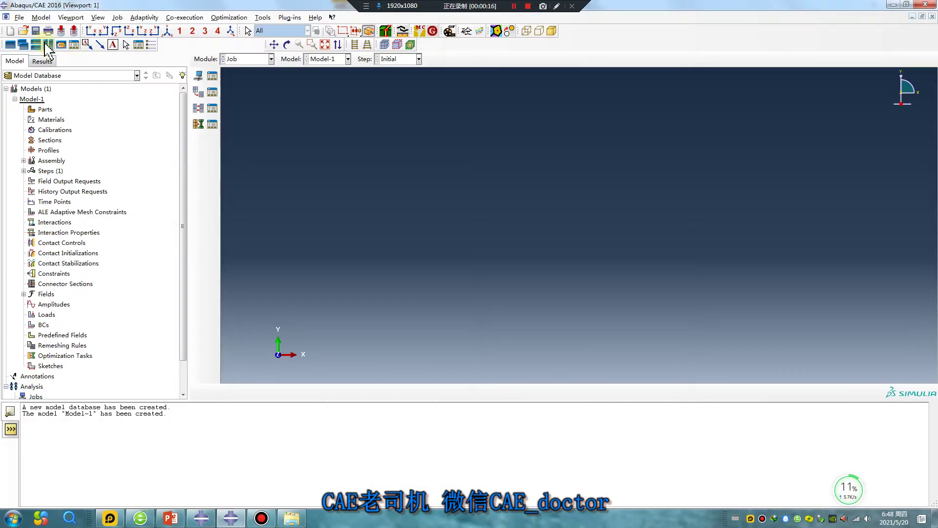
left_click(19, 17)
left_click(46, 69)
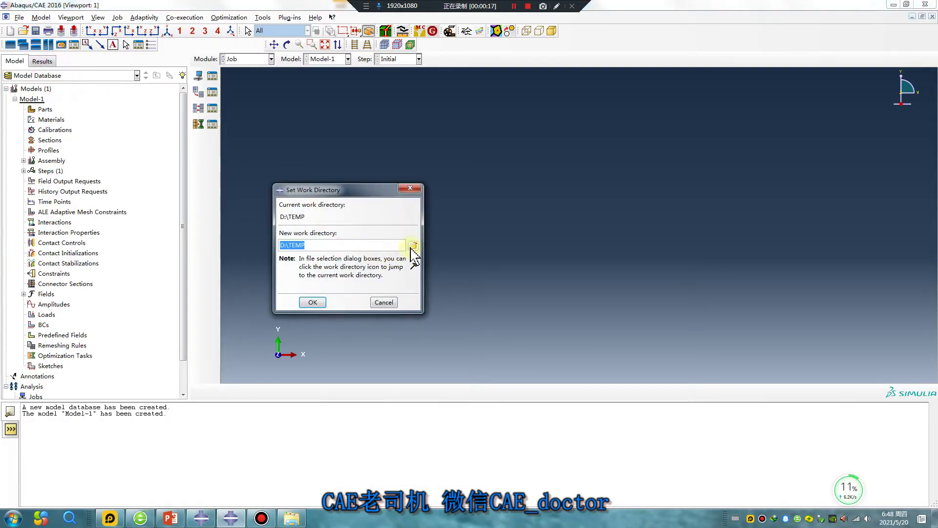
left_click(413, 245)
left_click(345, 191)
double_click(398, 210)
left_click(241, 217)
double_click(241, 217)
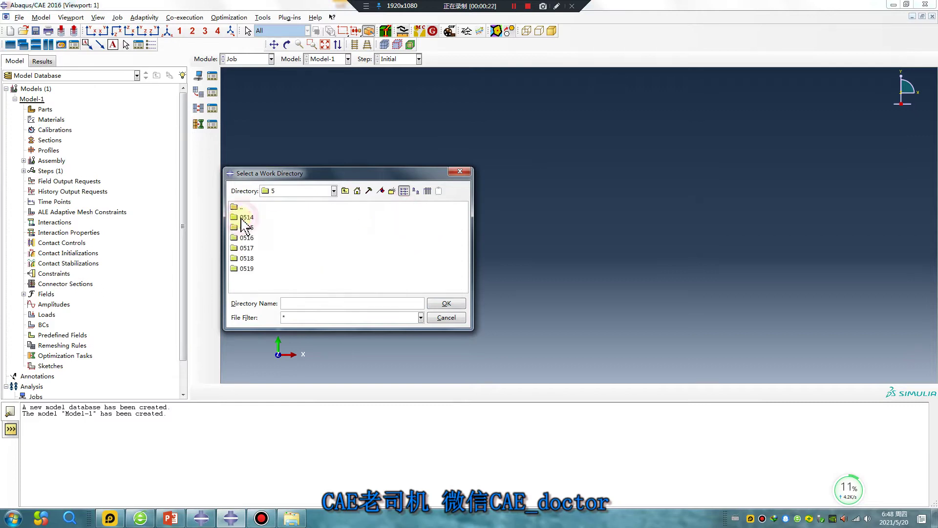
- Create a new directory named 0520 inside D:\work\5
right_click(253, 283)
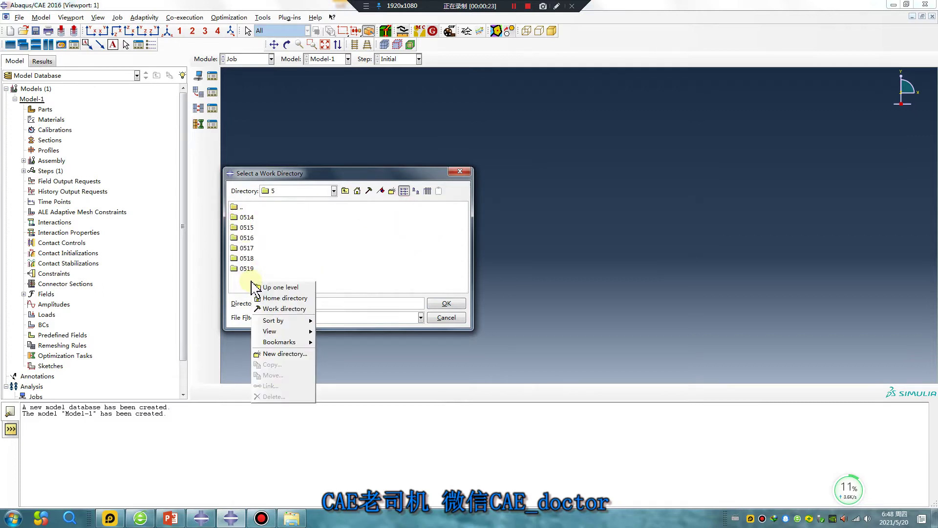
left_click(283, 353)
type("0520")
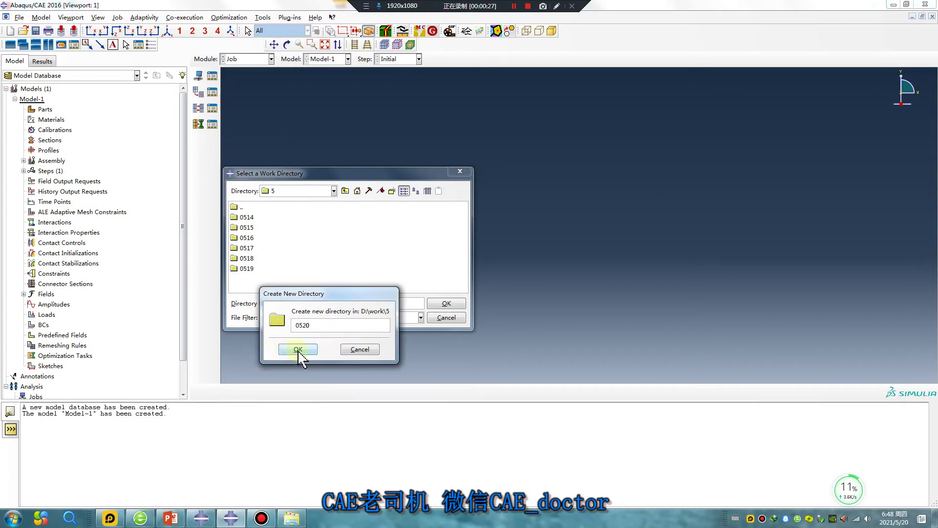
left_click(299, 350)
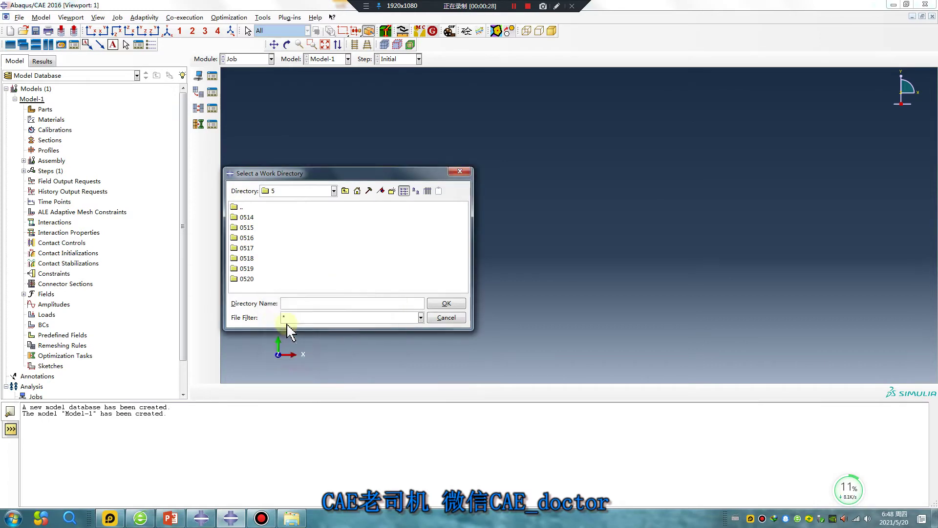
- Create a subdirectory named 1 inside 0520 and set it as the work directory
left_click(235, 280)
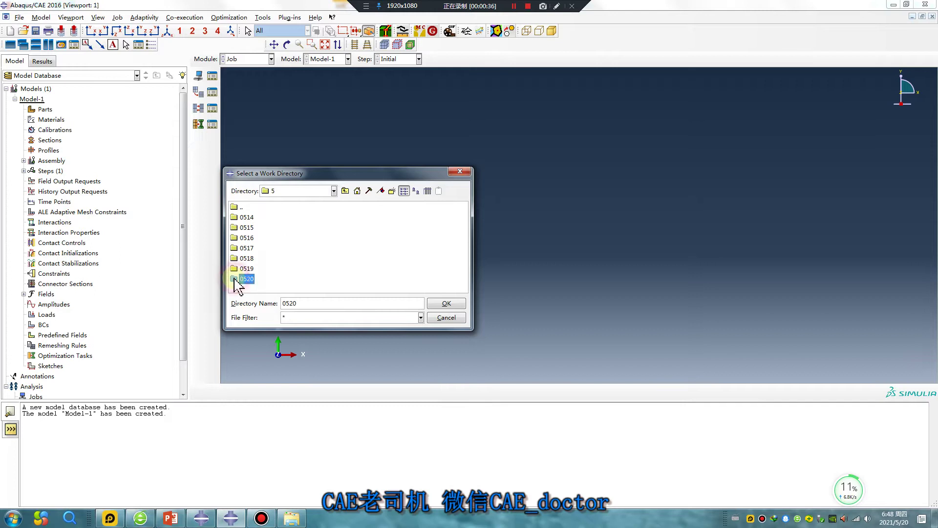
double_click(240, 281)
right_click(245, 244)
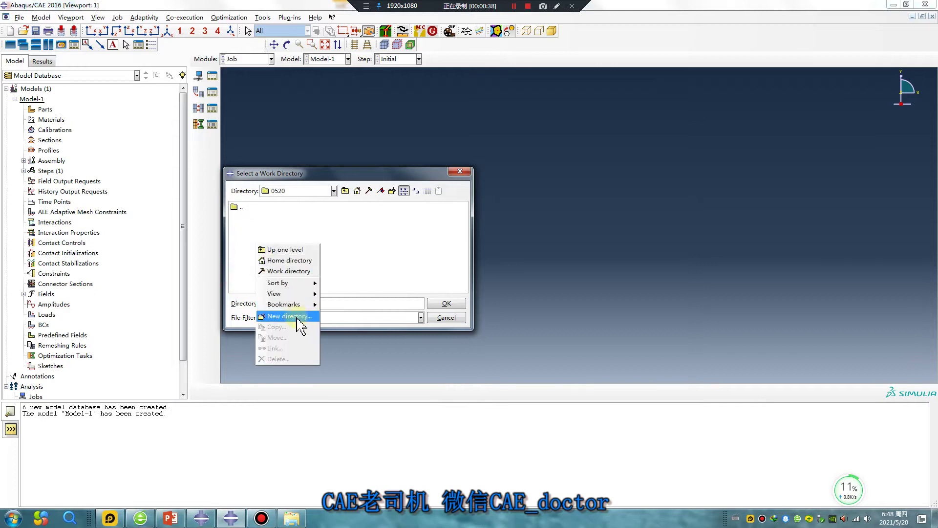
left_click(302, 319)
type("1")
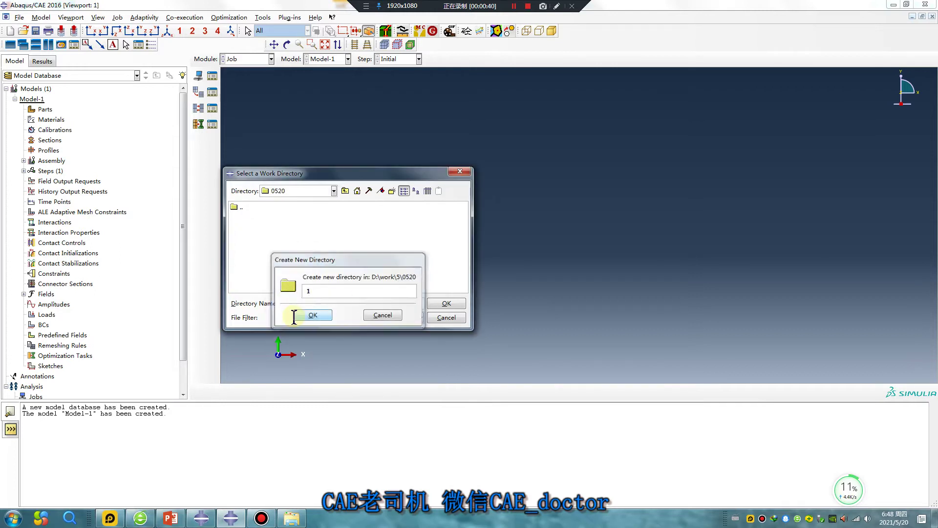
left_click(298, 316)
left_click(236, 218)
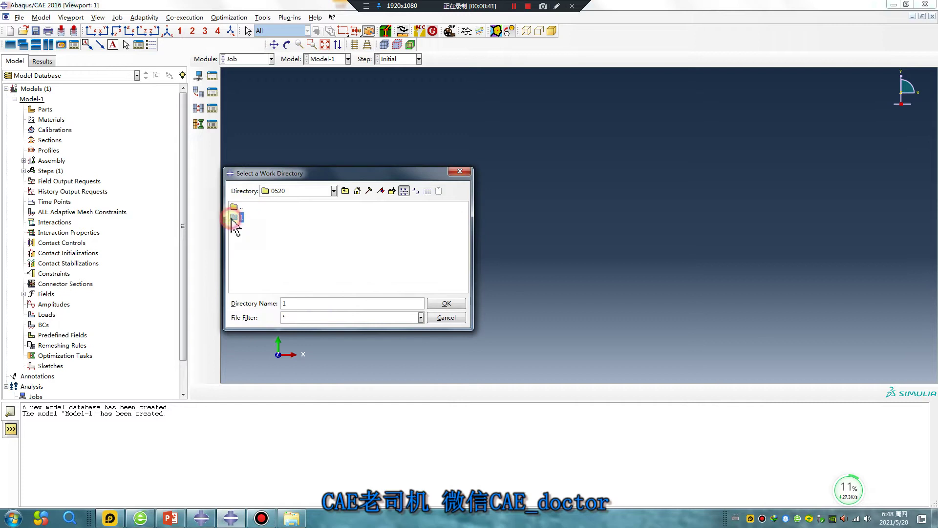
left_click(439, 303)
left_click(313, 302)
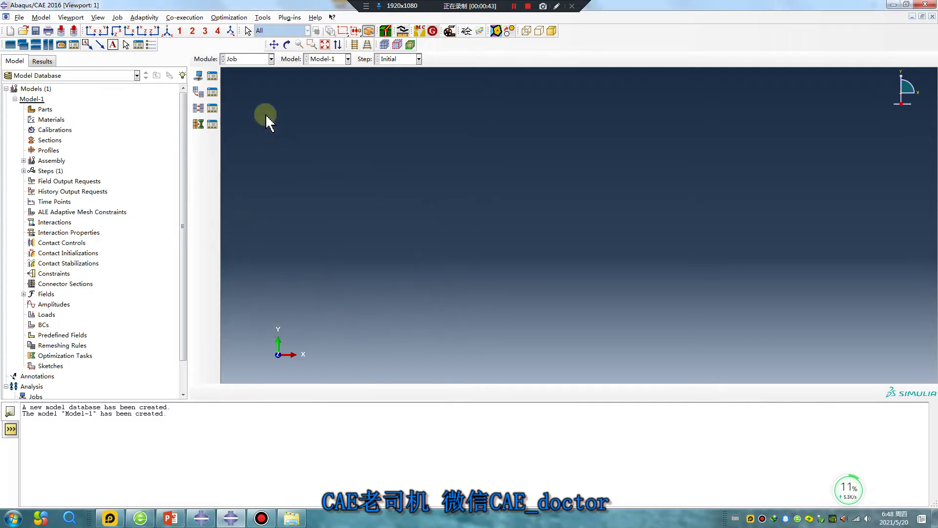
- In the Part module, create a 3D deformable solid extrusion part named concrete with approximate size 200
left_click(248, 59)
left_click(234, 70)
left_click(198, 76)
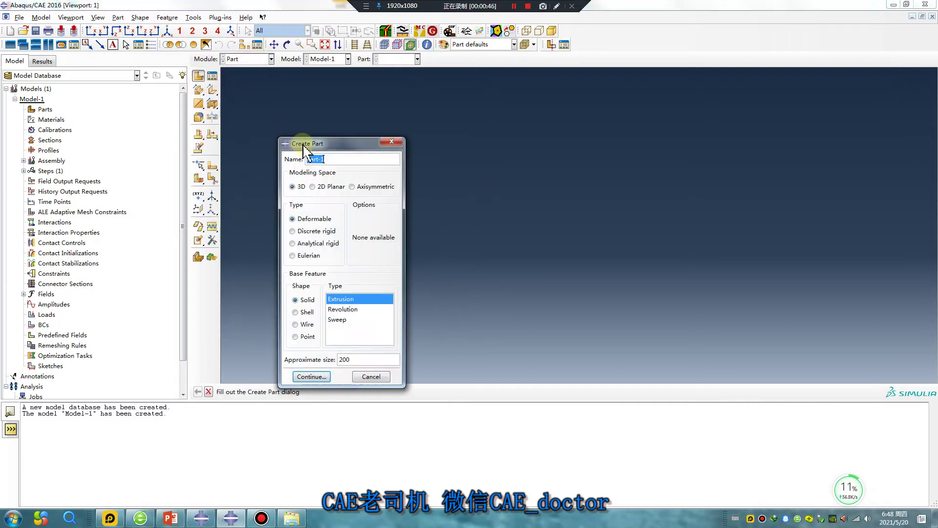
left_click_drag(333, 160, 265, 162)
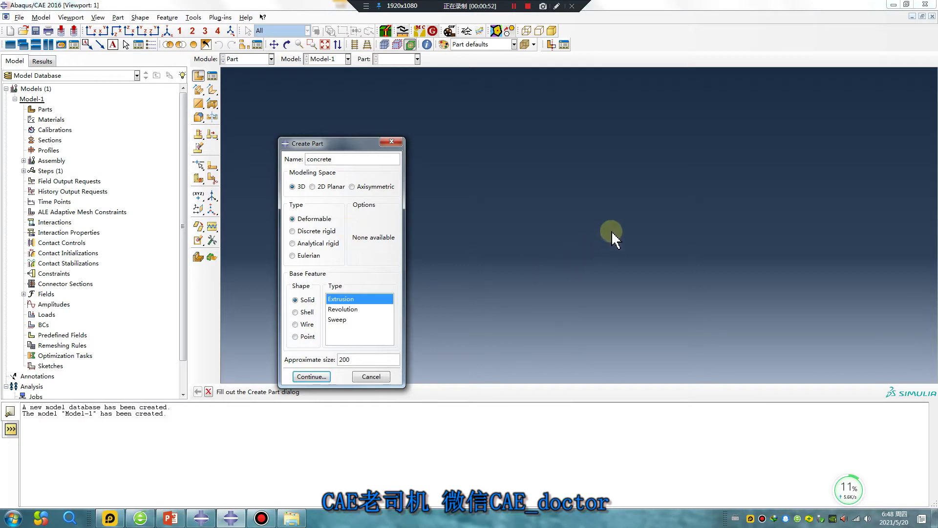
left_click(311, 376)
- Sketch a 10 by 10 square with one corner at the origin and extrude it into a long beam
left_click(212, 90)
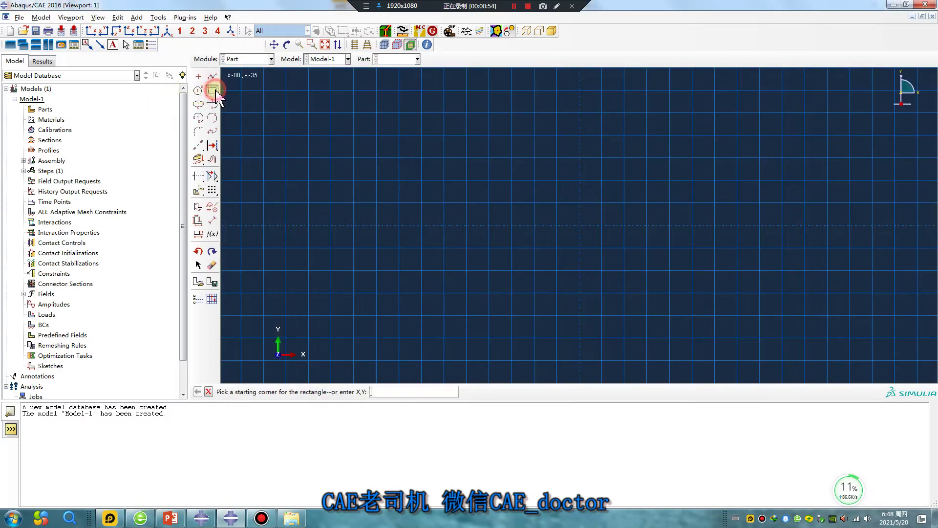
left_click(581, 227)
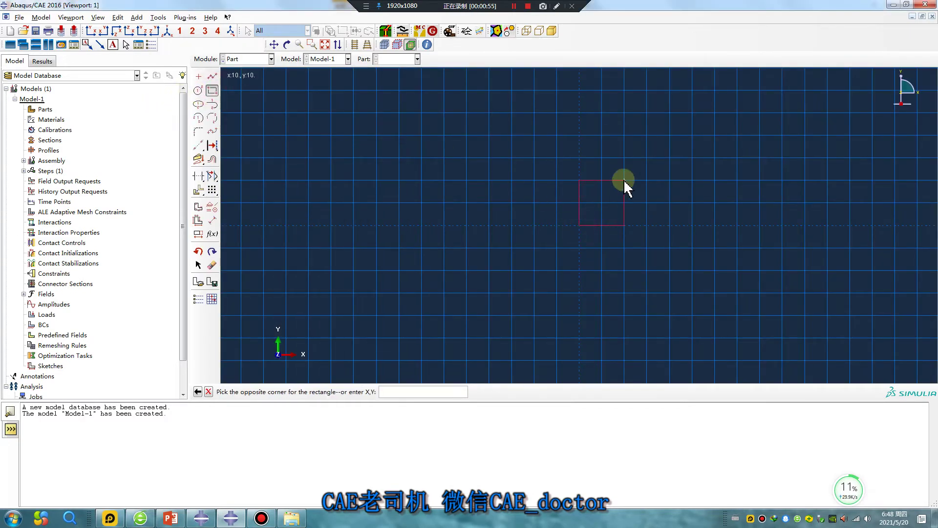
left_click(625, 182)
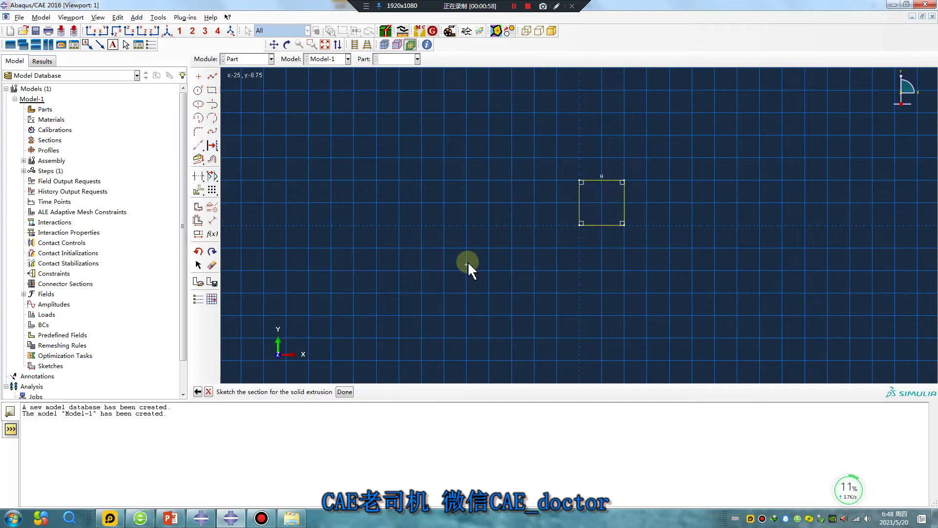
middle_click(467, 262)
middle_click(467, 262)
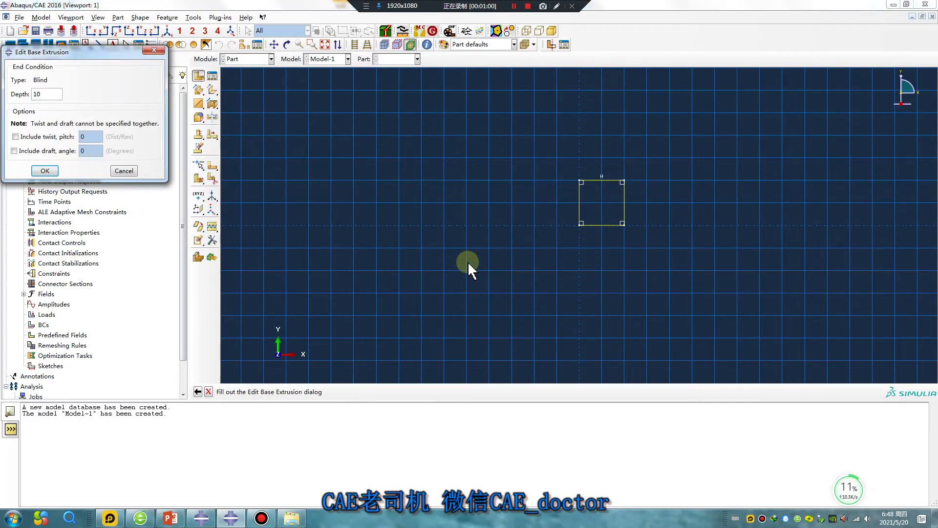
key("Return")
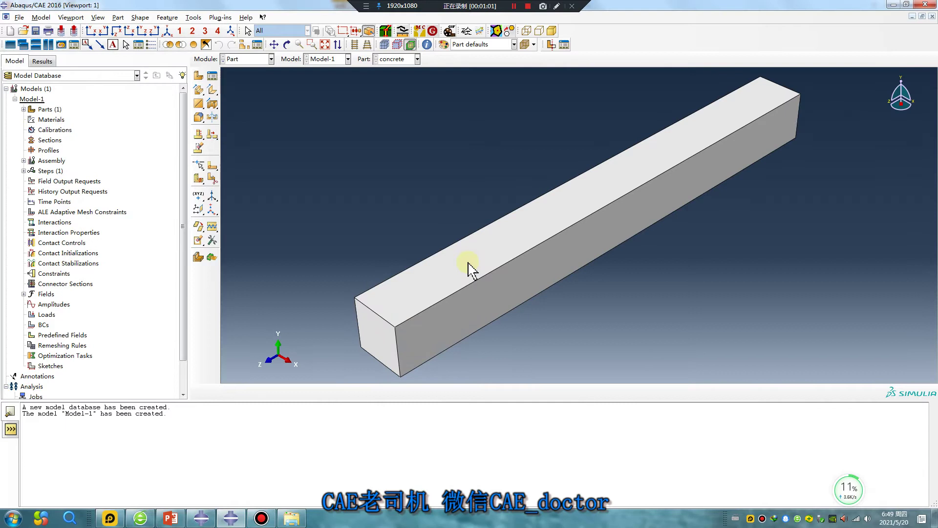
- Create a second 3D deformable solid extrusion part named rigid with approximate size 200
left_click_drag(467, 263, 687, 238, "ctrl+alt")
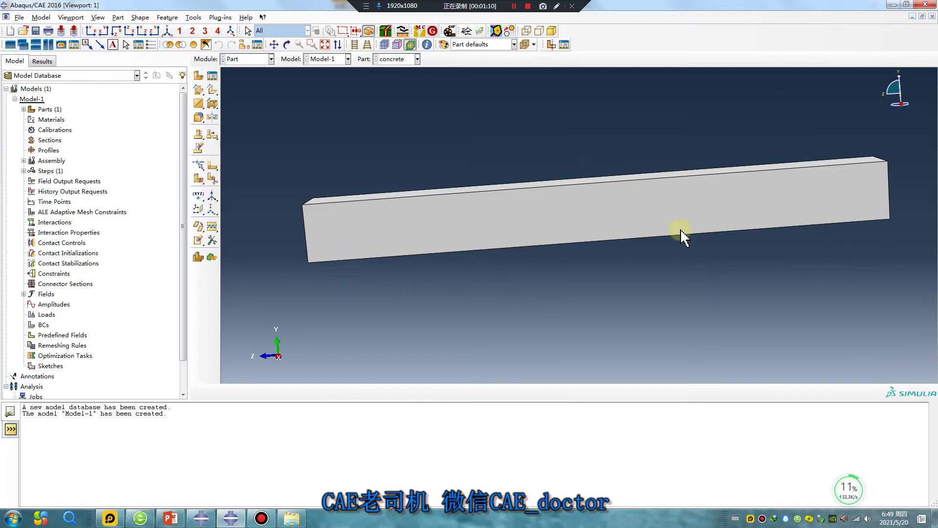
left_click_drag(680, 229, 526, 180, "ctrl+alt")
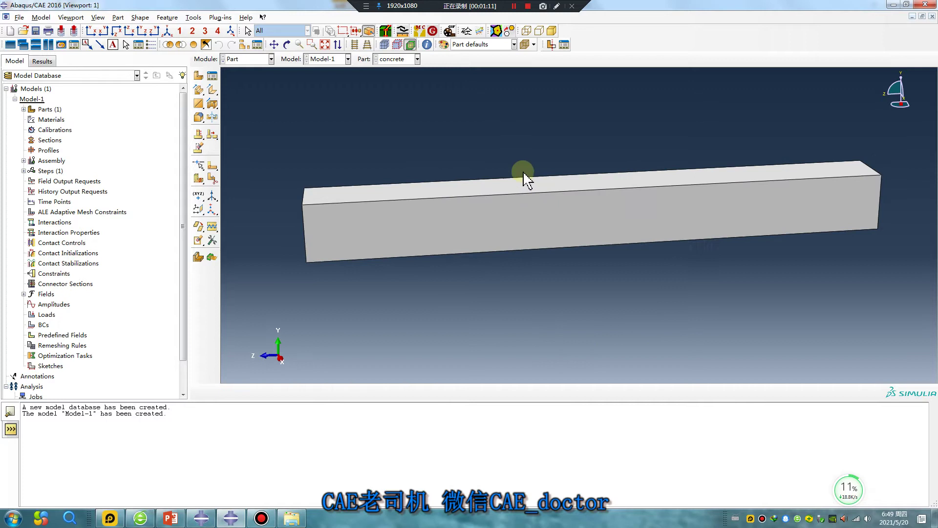
left_click(198, 77)
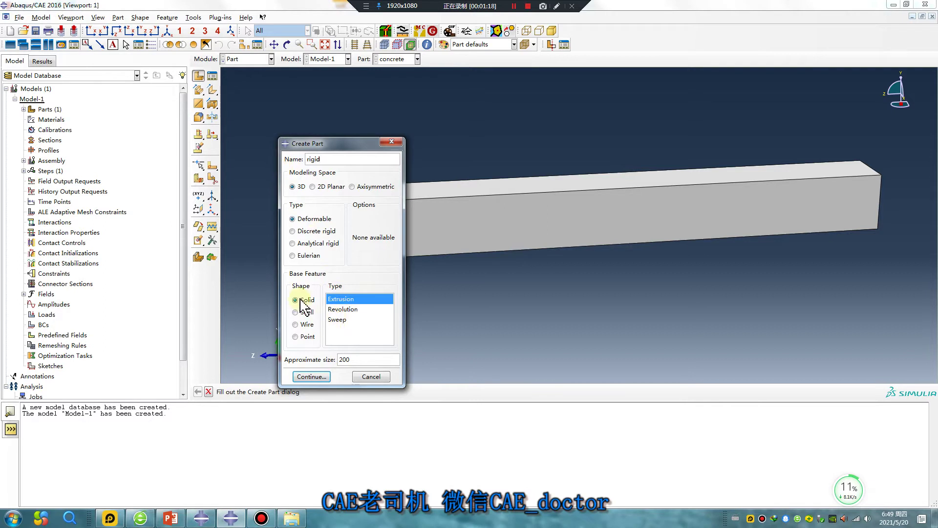
left_click(321, 377)
- Sketch a 10 by 2.5 rectangle with one corner at the origin and extrude it to a depth of 10
left_click(211, 90)
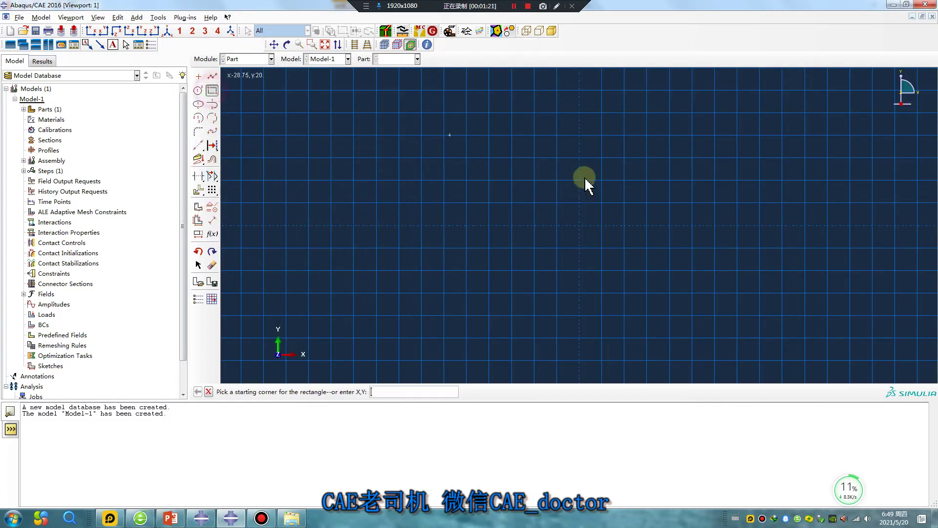
left_click(580, 226)
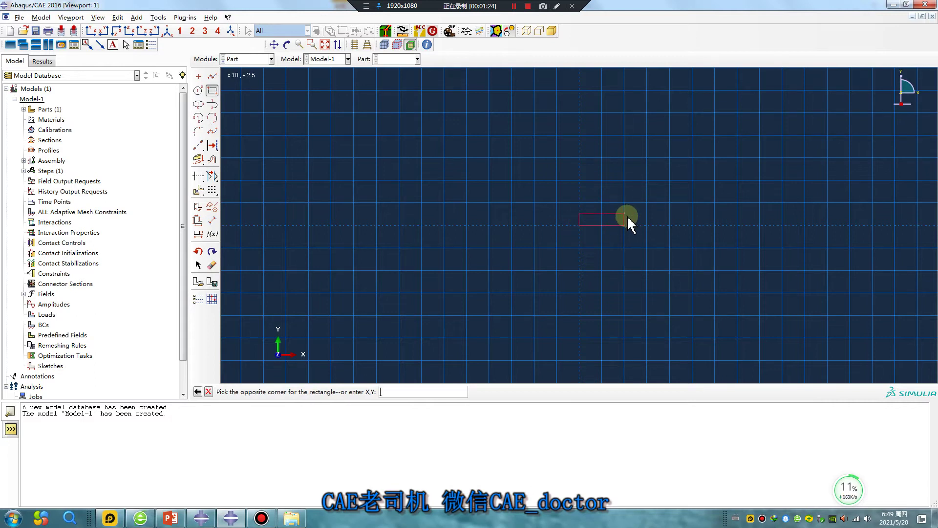
left_click(624, 215)
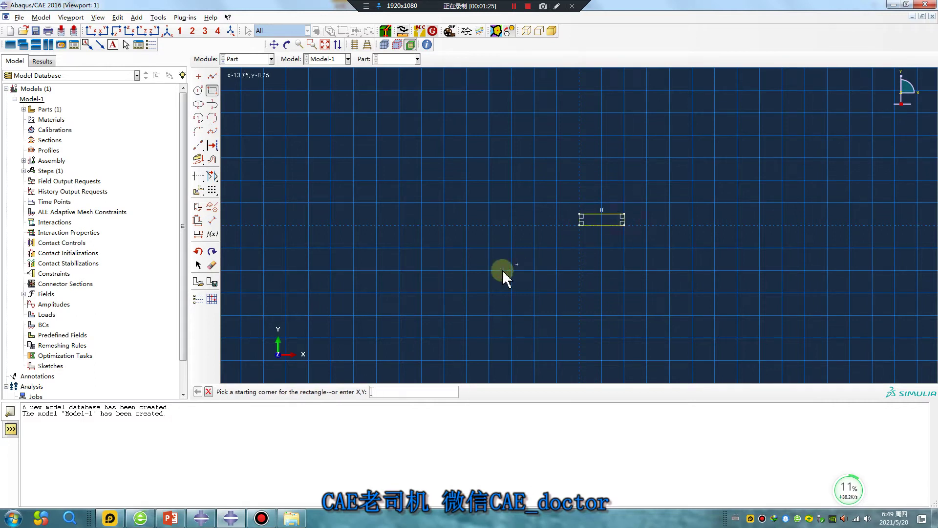
middle_click(462, 278)
middle_click(461, 279)
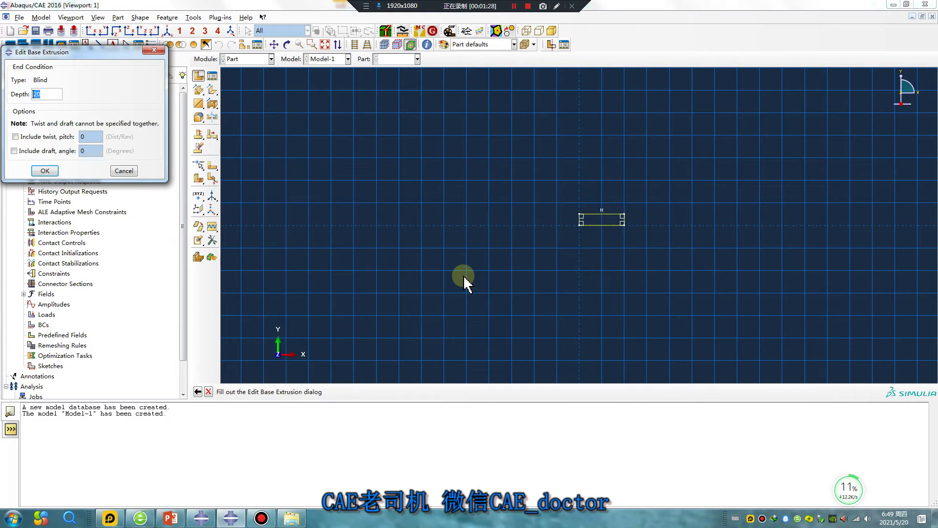
middle_click(464, 281)
left_click_drag(520, 269, 310, 91, "ctrl+alt")
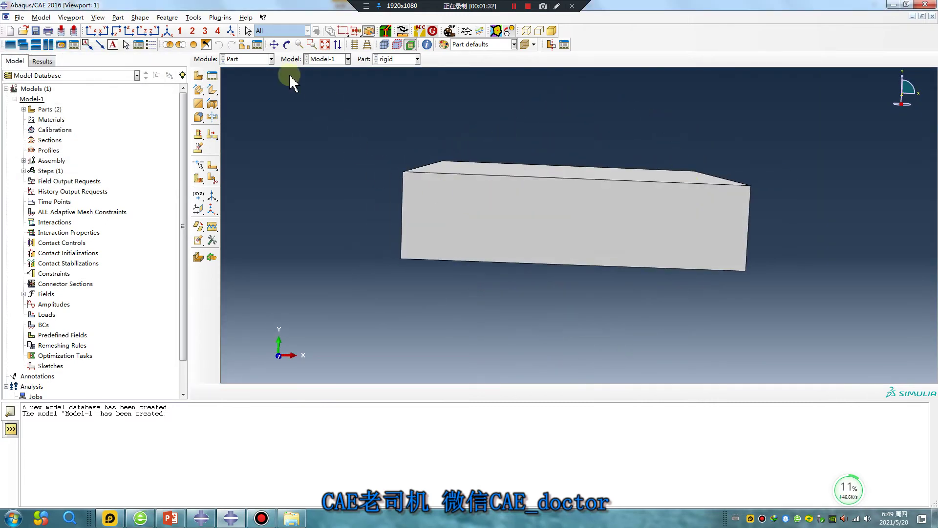
left_click(247, 58)
left_click(241, 80)
left_click(199, 75)
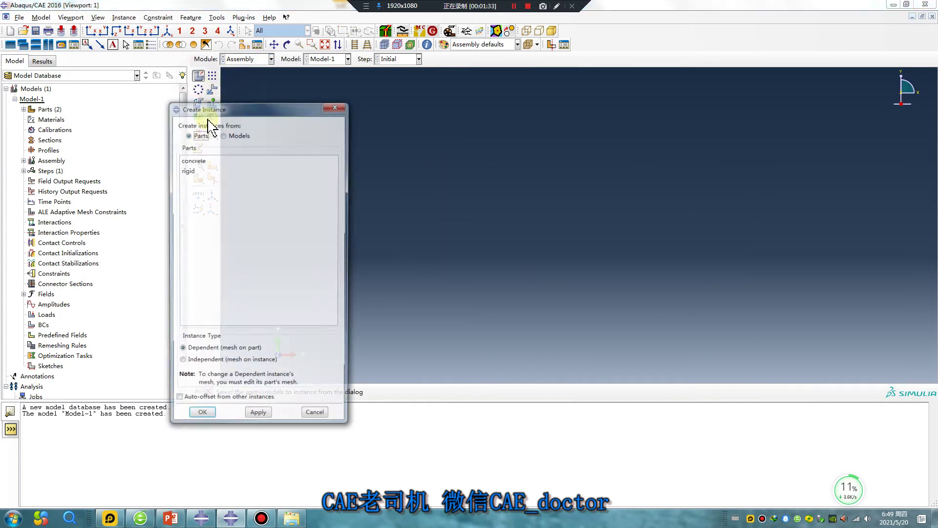
left_click(192, 161)
left_click_drag(522, 245, 874, 251, "ctrl+alt")
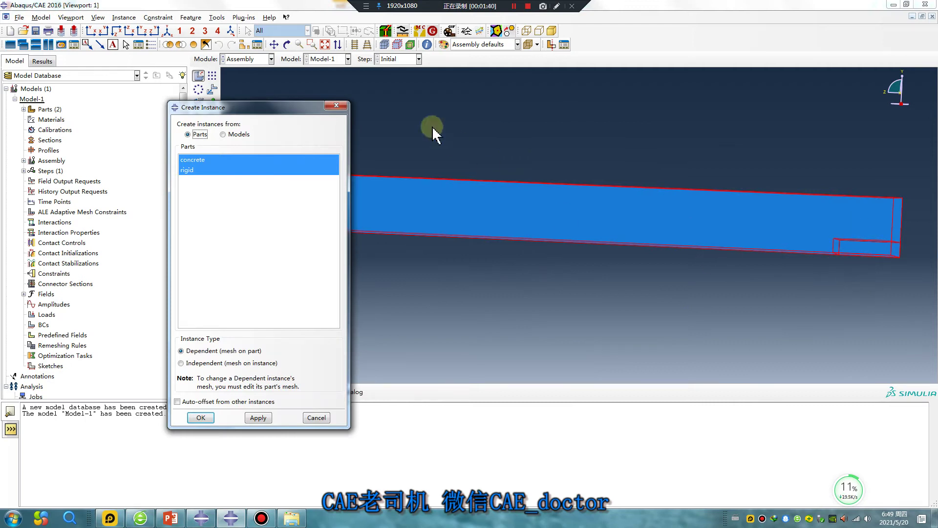
left_click(336, 106)
- Open the rigid part's section sketch and draw connected lines from (0, 1.25) to the rectangle's centre, then down to its bottom edge
left_click(24, 109)
left_click(32, 129)
left_click(41, 140)
left_click(50, 150)
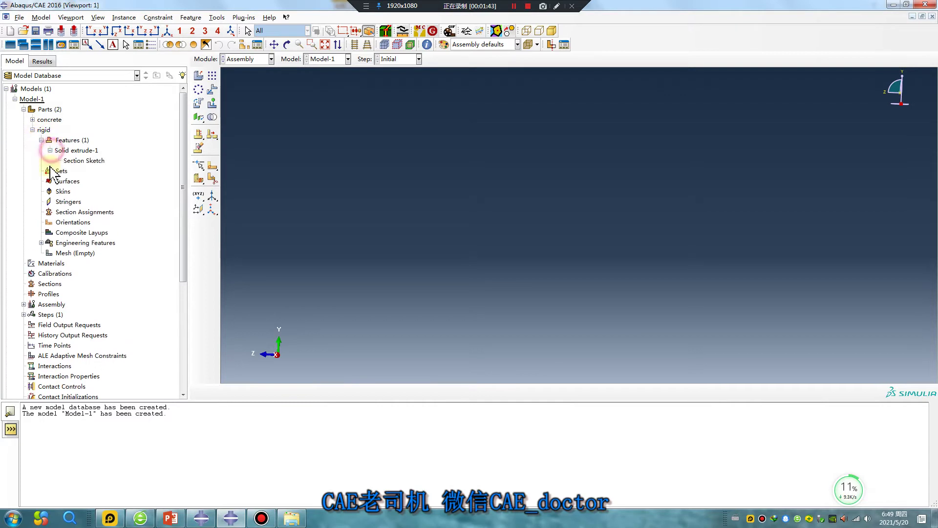
double_click(93, 162)
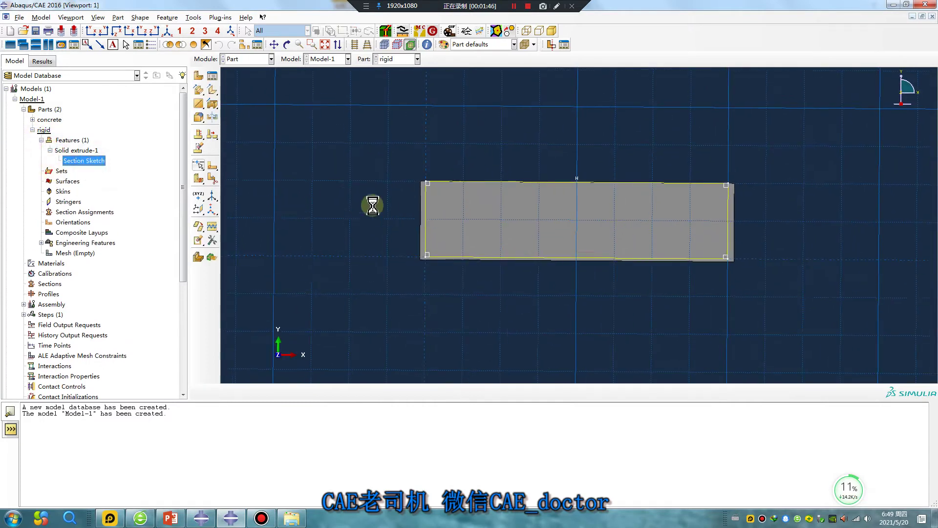
scroll(485, 239, "up", 2)
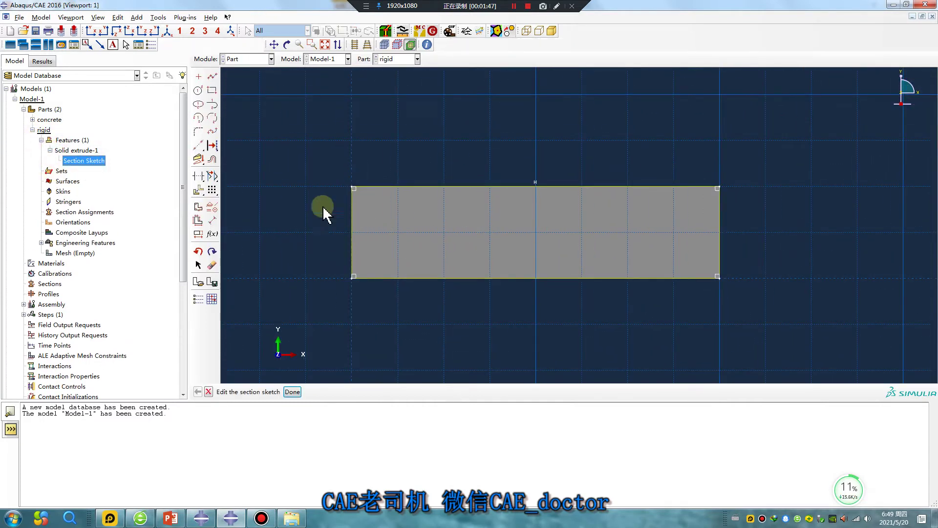
left_click(212, 76)
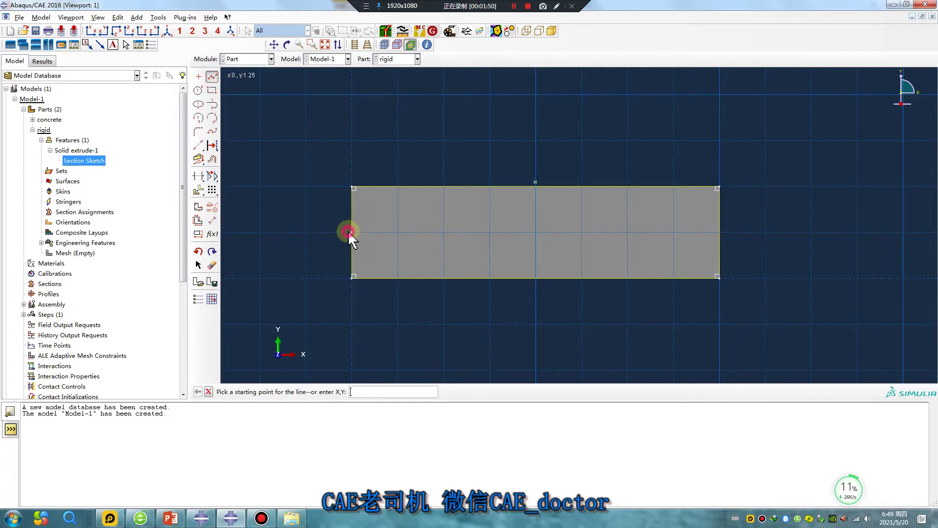
left_click(351, 233)
left_click(535, 233)
left_click(536, 277)
- Trim the rectangle's outer segments so only the lower-left quarter remains, and finish the section sketch
left_click(198, 177)
left_click(352, 206)
left_click(377, 187)
left_click(717, 226)
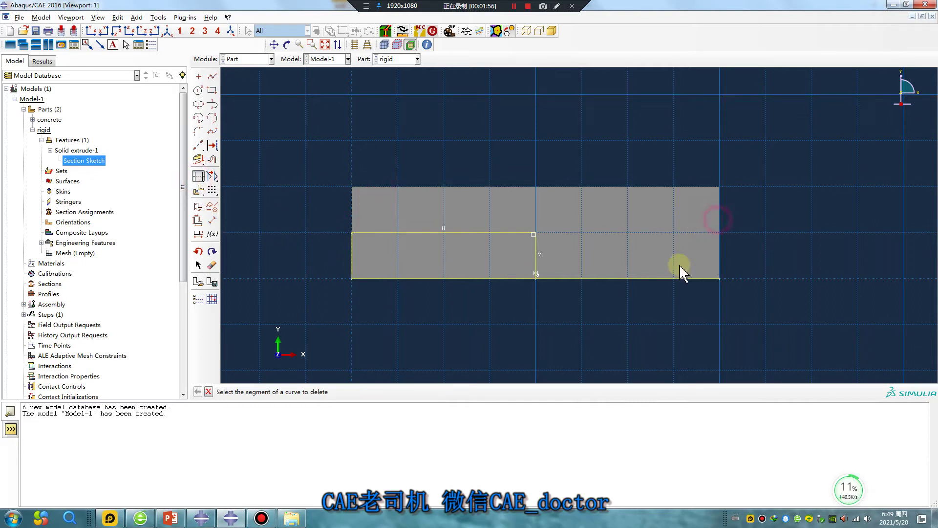
left_click(671, 277)
middle_click(502, 323)
middle_click(492, 323)
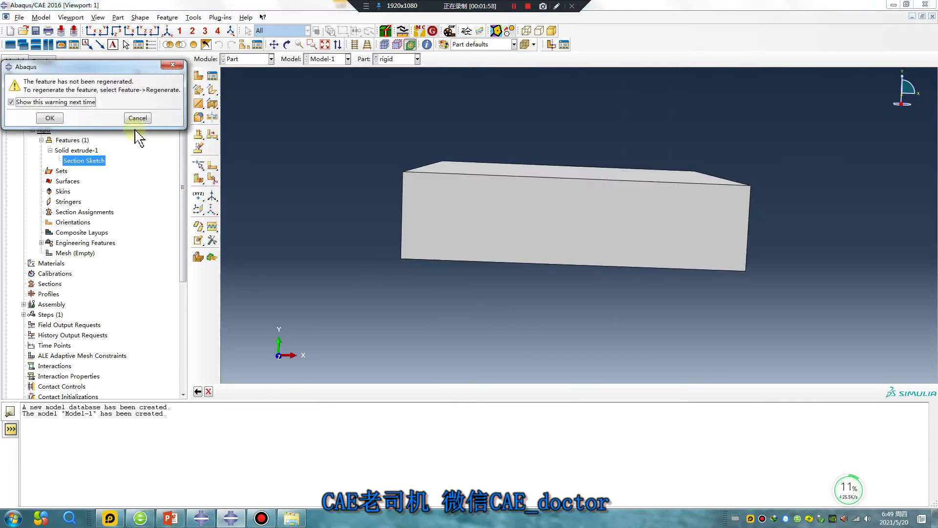
left_click(44, 119)
- Reopen the rigid part's solid extrusion for editing and regenerate it with the modified section sketch
left_click(84, 150)
double_click(84, 150)
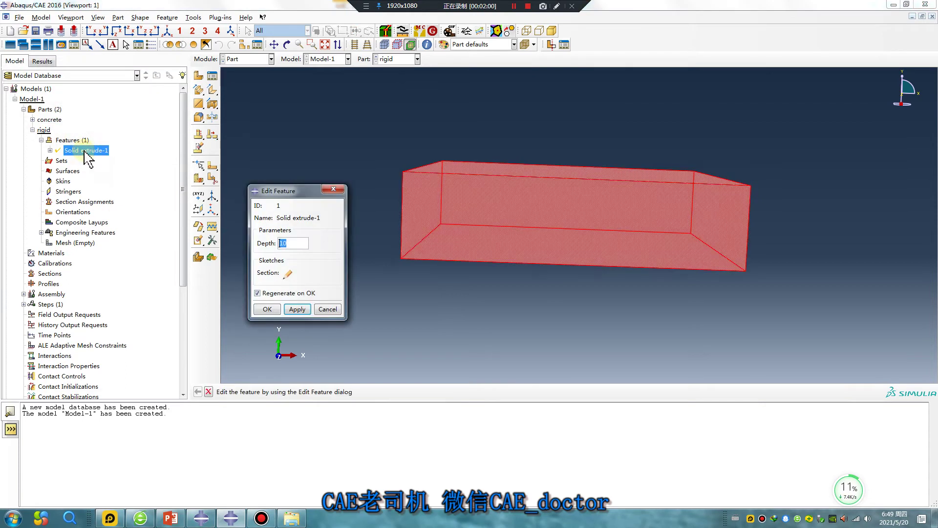
left_click(290, 313)
- Preview instances of the concrete and rigid parts together in the Assembly module, and return to the Part module without creating them
left_click(259, 59)
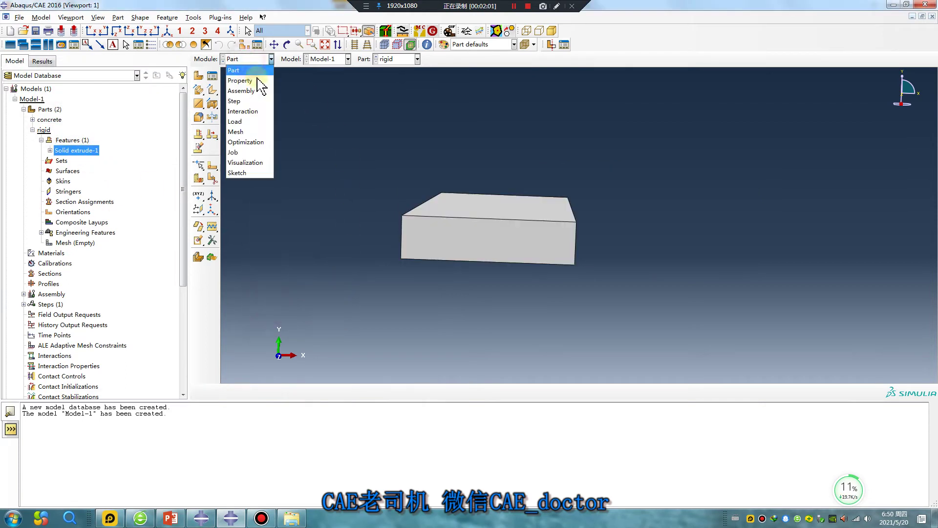
left_click(247, 94)
left_click(198, 76)
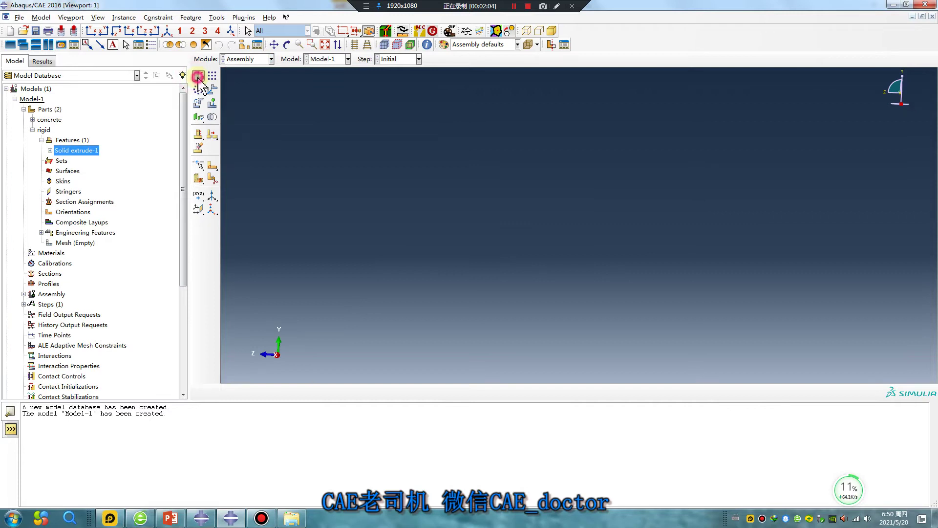
left_click(192, 159)
left_click(188, 170, "shift")
left_click_drag(555, 245, 528, 238, "ctrl+alt")
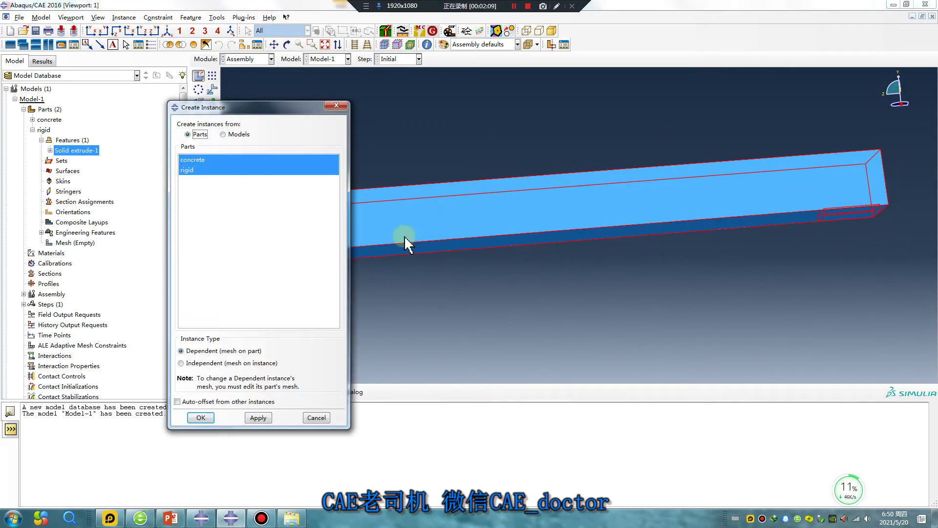
left_click(341, 109)
left_click(251, 59)
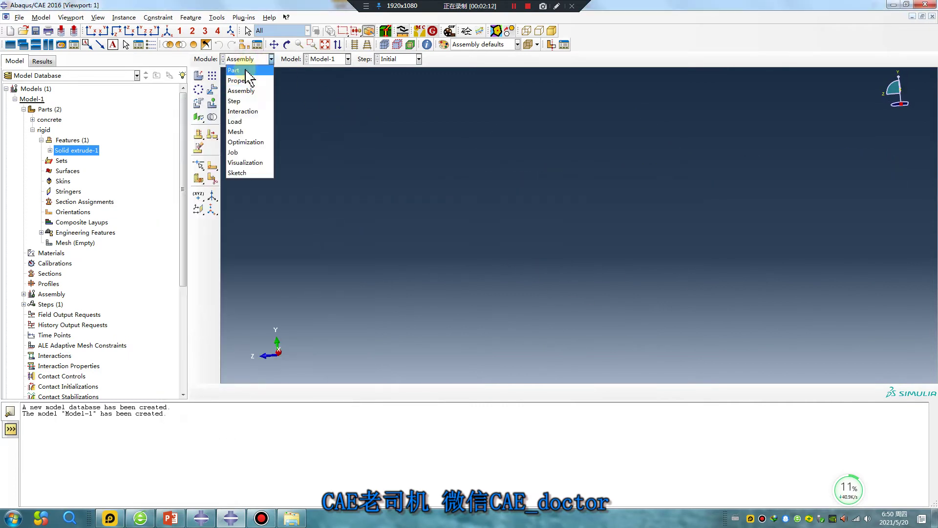
left_click(240, 69)
- Convert the rigid part's solid cell into a shell using the from-solid operation
left_click_drag(455, 164, 511, 243, "ctrl+alt")
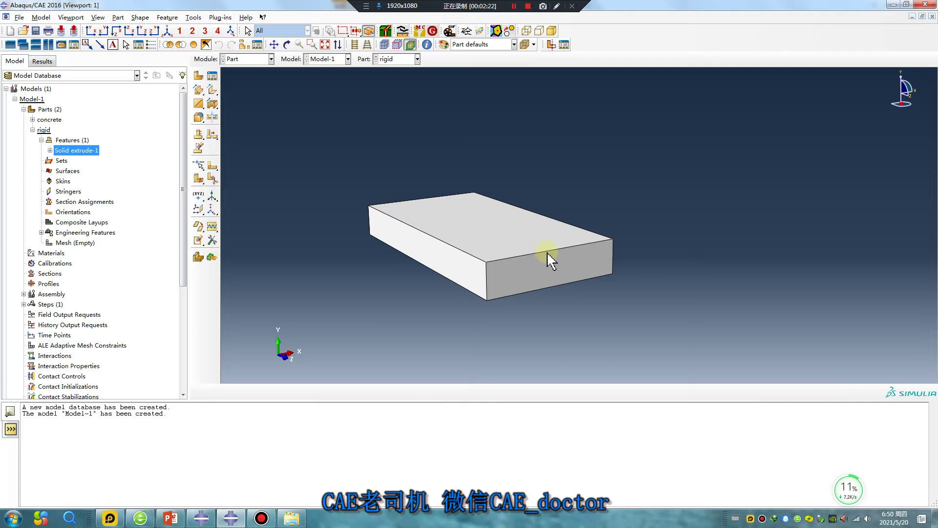
left_click(140, 17)
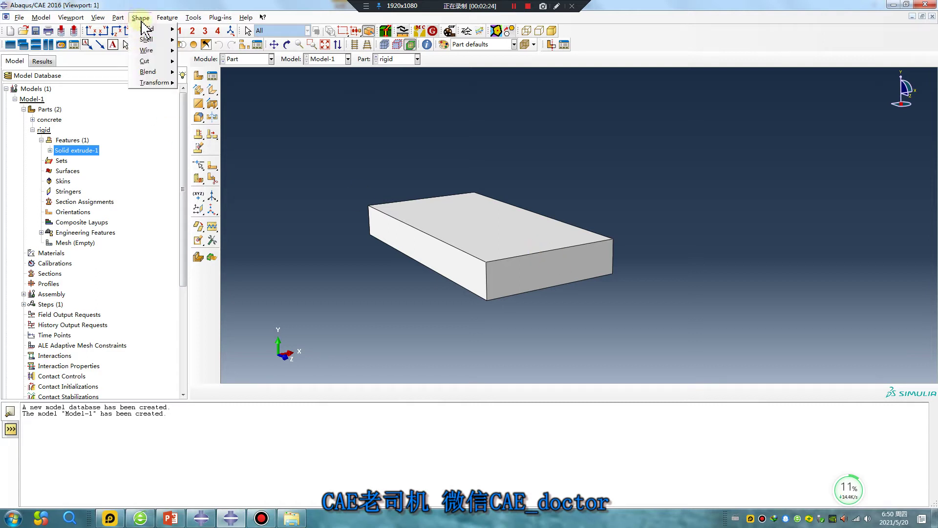
mouse_move(161, 43)
left_click(203, 83)
left_click_drag(339, 132, 718, 352)
left_click(314, 392)
- Create a datum point on the rigid part's end face, midway between the midpoints of its upper and lower edges
left_click(193, 18)
left_click(213, 40)
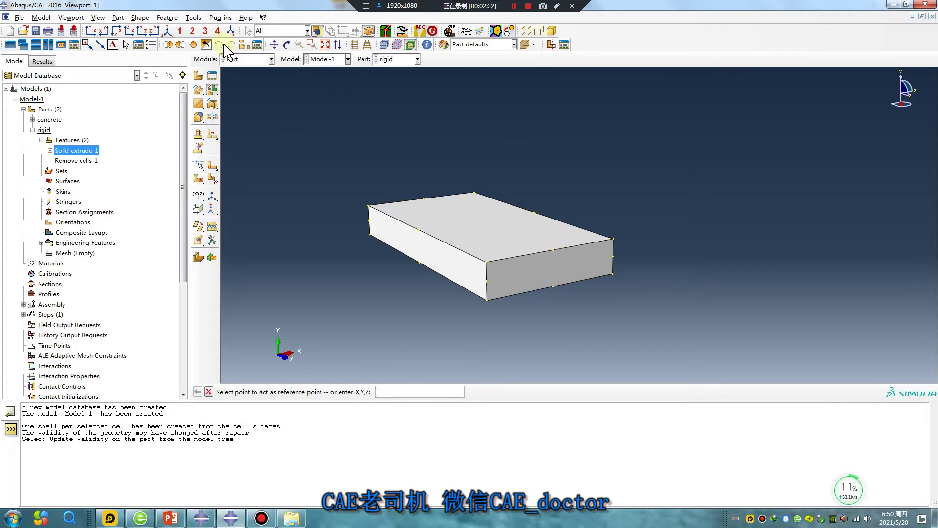
left_click(194, 17)
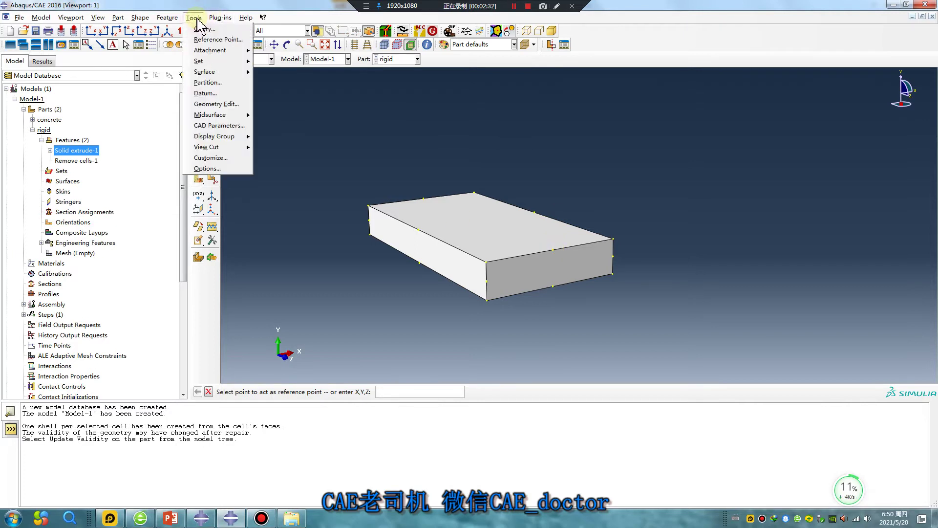
left_click(215, 93)
left_click(123, 269)
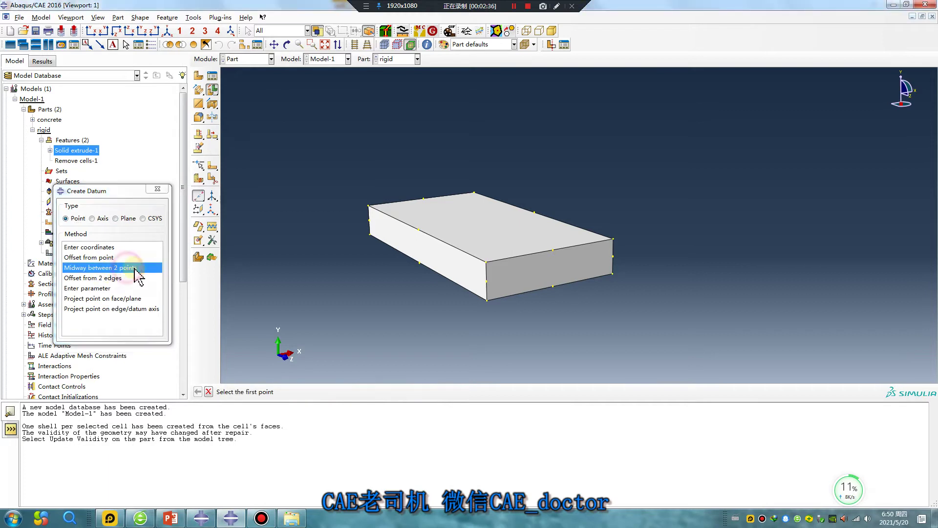
left_click(553, 250)
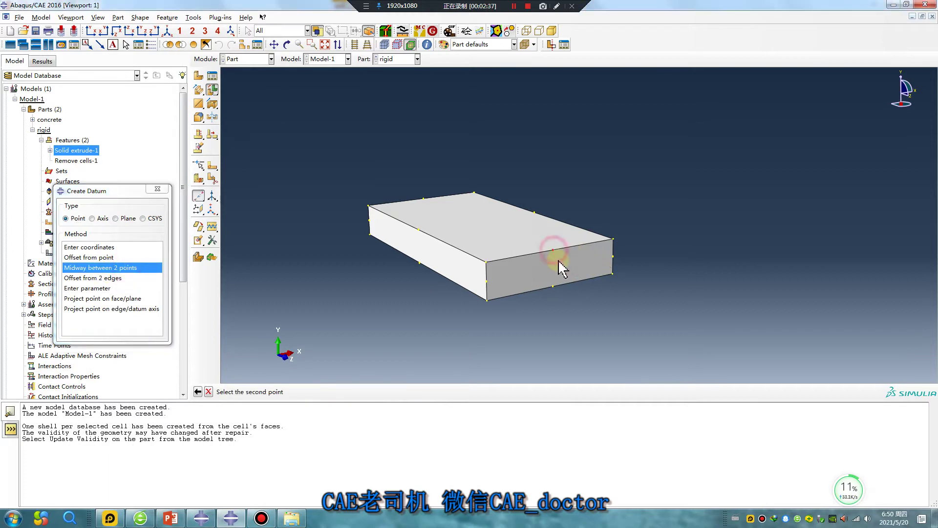
left_click(553, 286)
left_click(157, 189)
- Place a reference point at the datum point in the centre of the rigid part's end face
left_click(193, 18)
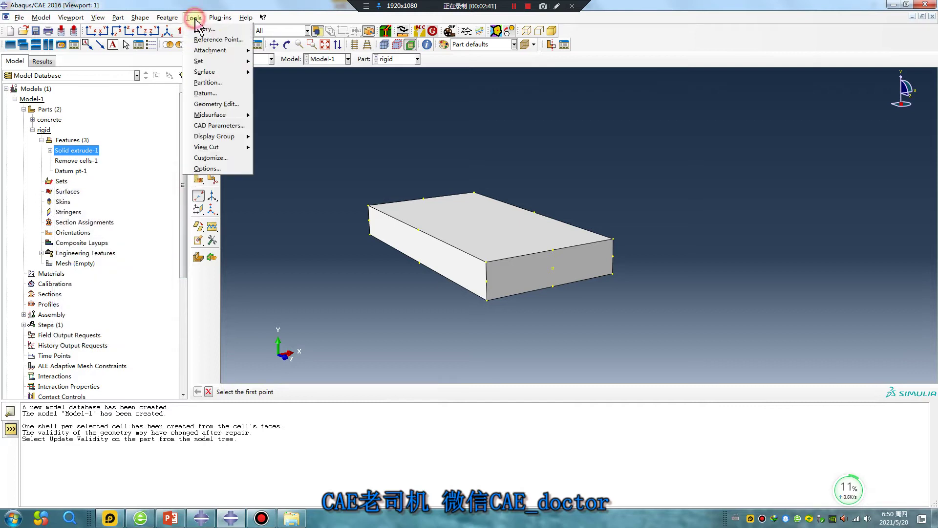
left_click(217, 35)
left_click(553, 269)
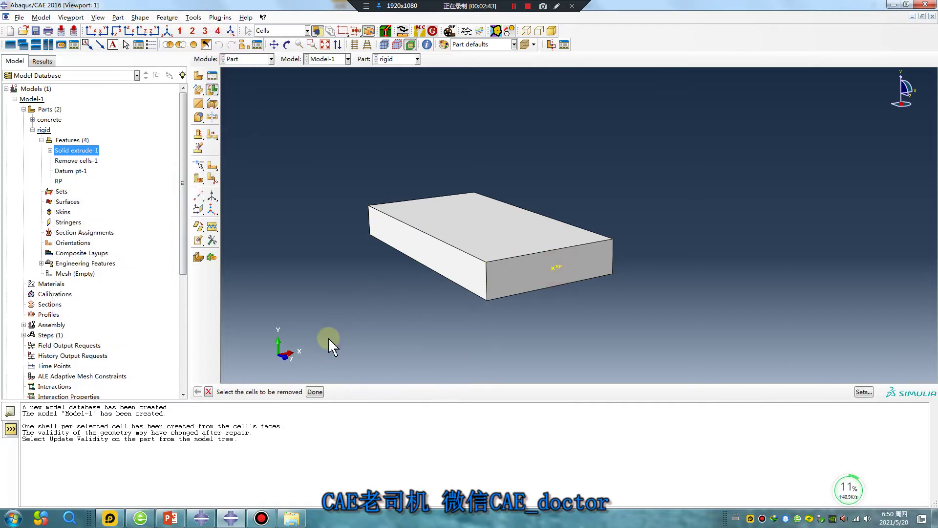
left_click(314, 391)
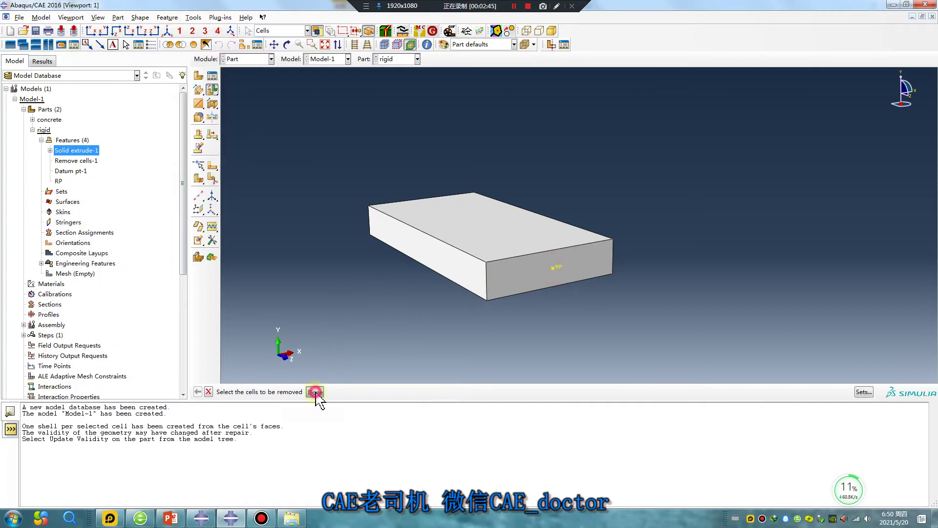
left_click(247, 59)
left_click(247, 80)
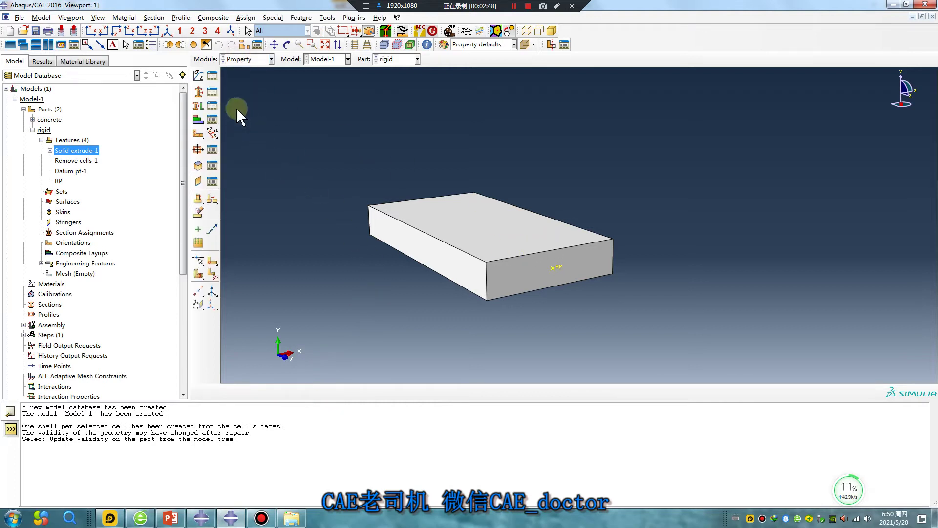
left_click(199, 76)
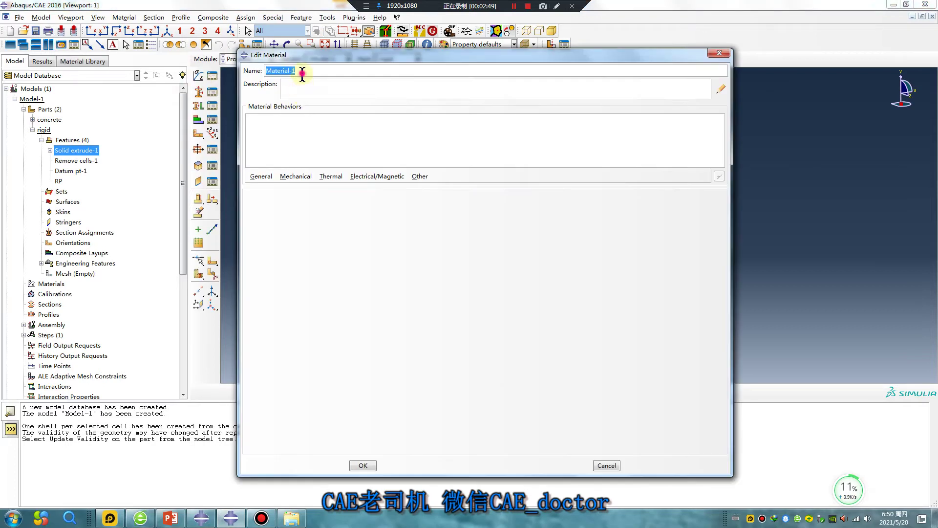
left_click(719, 53)
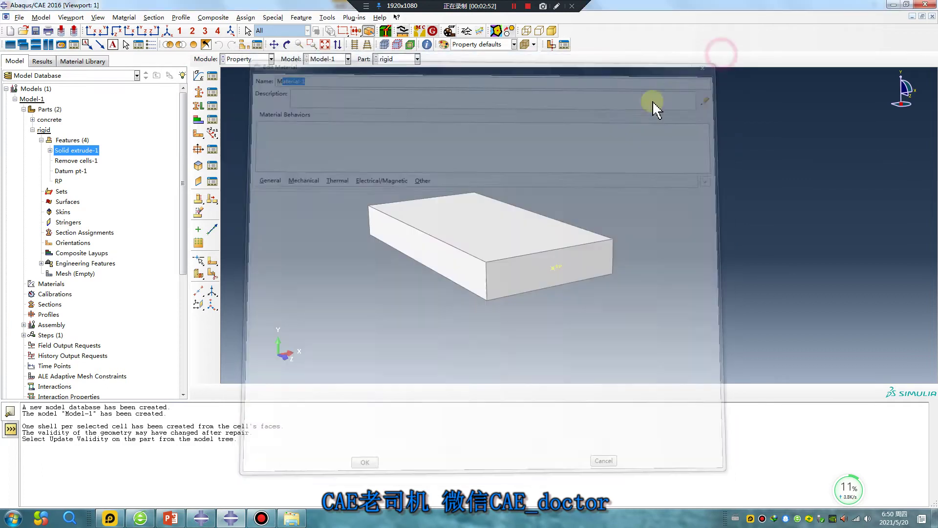
left_click(239, 58)
left_click(235, 70)
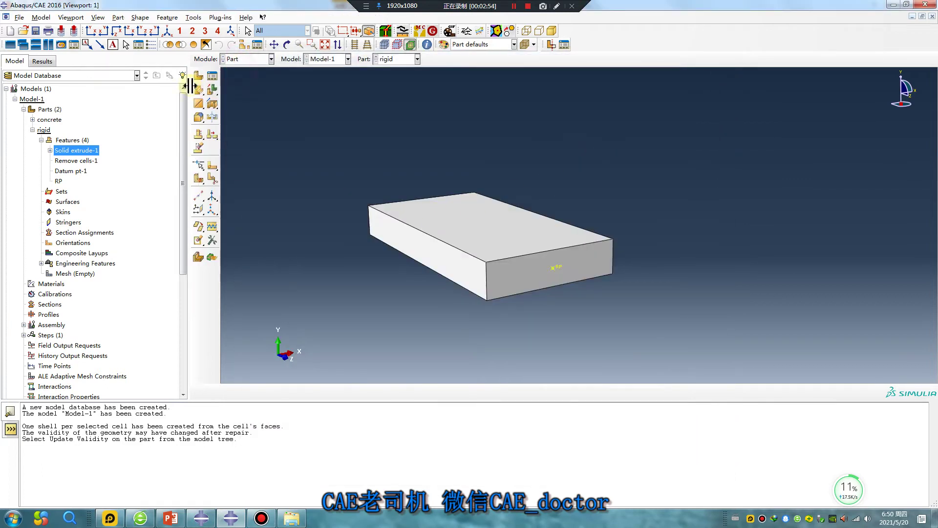
- Create a 3D deformable planar shell part named crack with approximate size 200
left_click(198, 75)
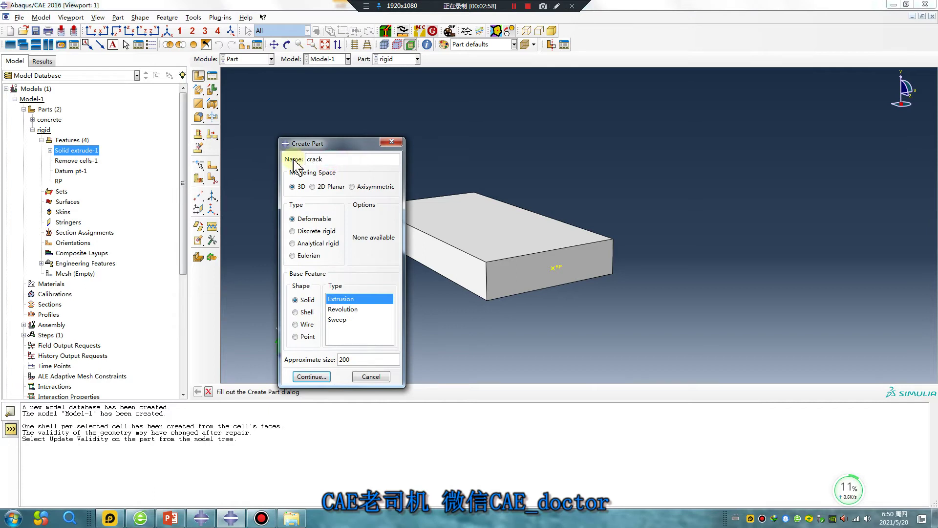
left_click(295, 312)
left_click(311, 376)
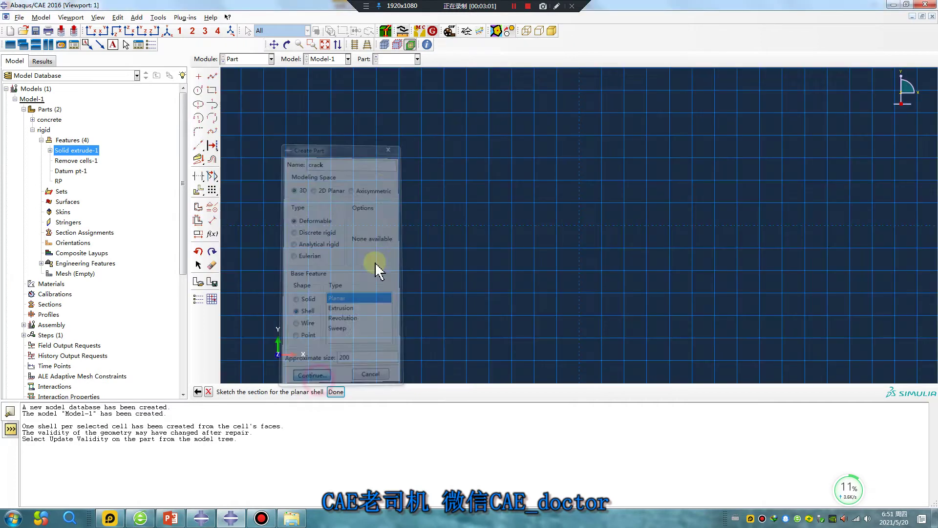
- Sketch a 10 by 1.25 rectangle with one corner at the origin and finish the crack part's sketch
left_click(213, 91)
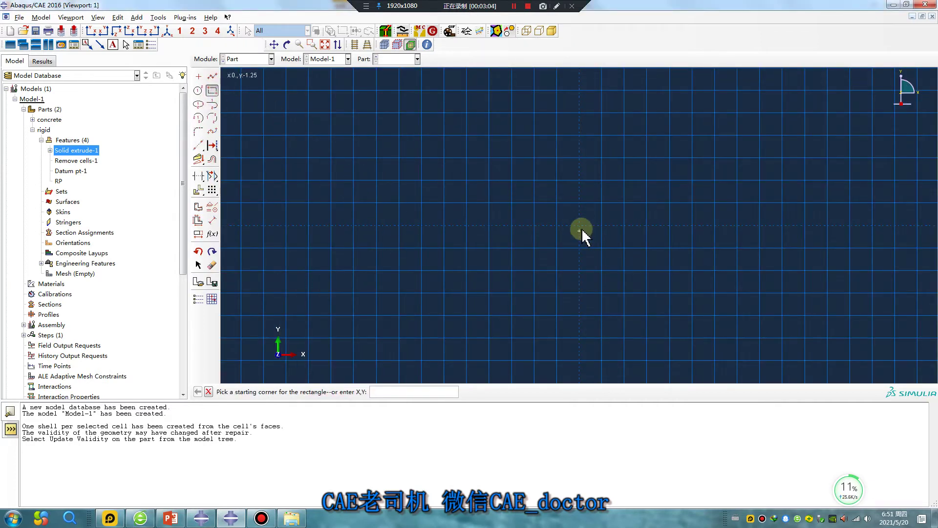
left_click(581, 227)
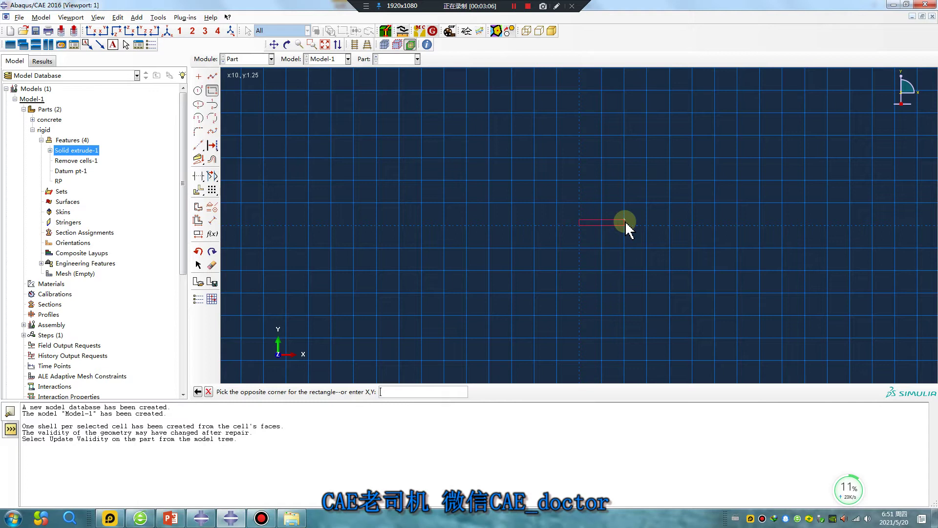
scroll(626, 225, "up", 3)
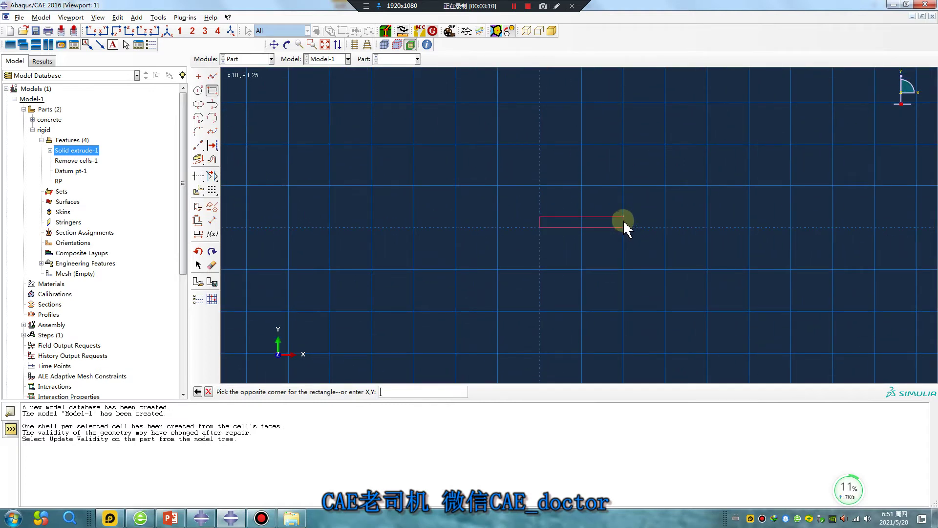
left_click(623, 218)
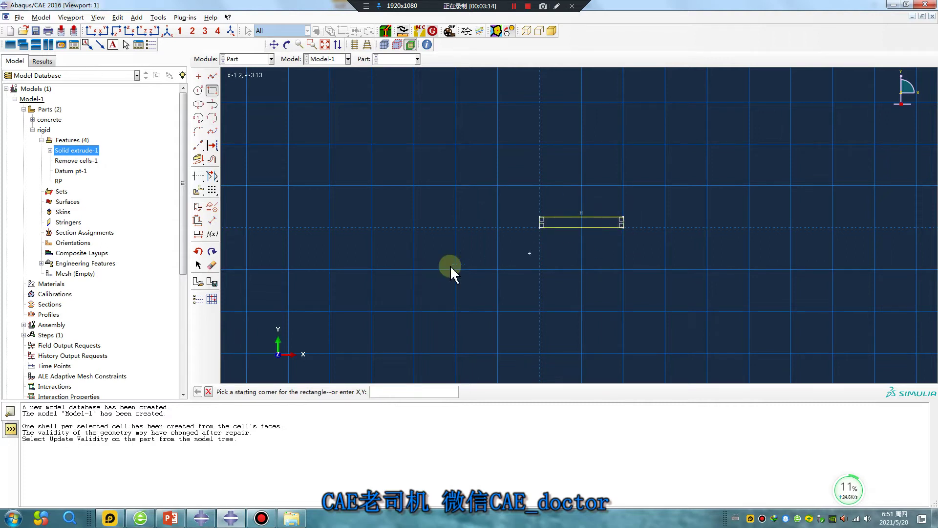
middle_click(434, 268)
middle_click(435, 269)
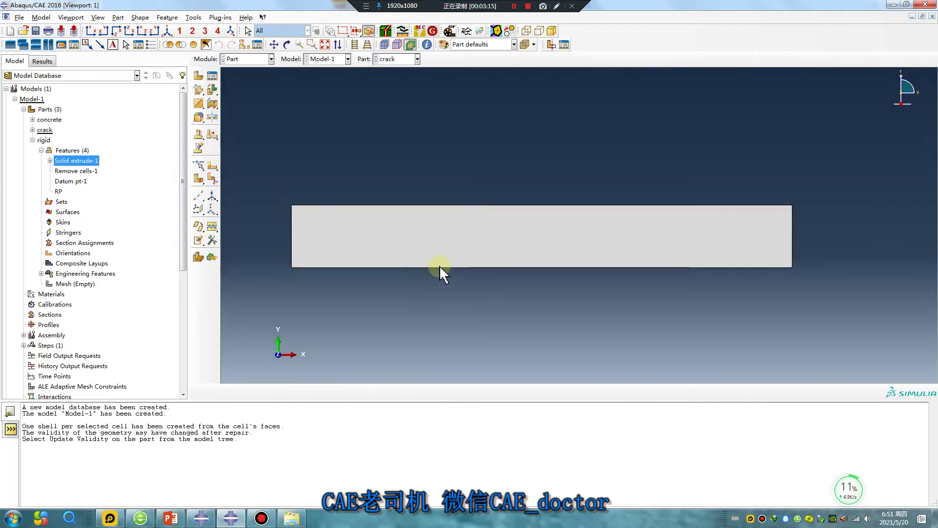
left_click(259, 59)
left_click(255, 80)
left_click(397, 59)
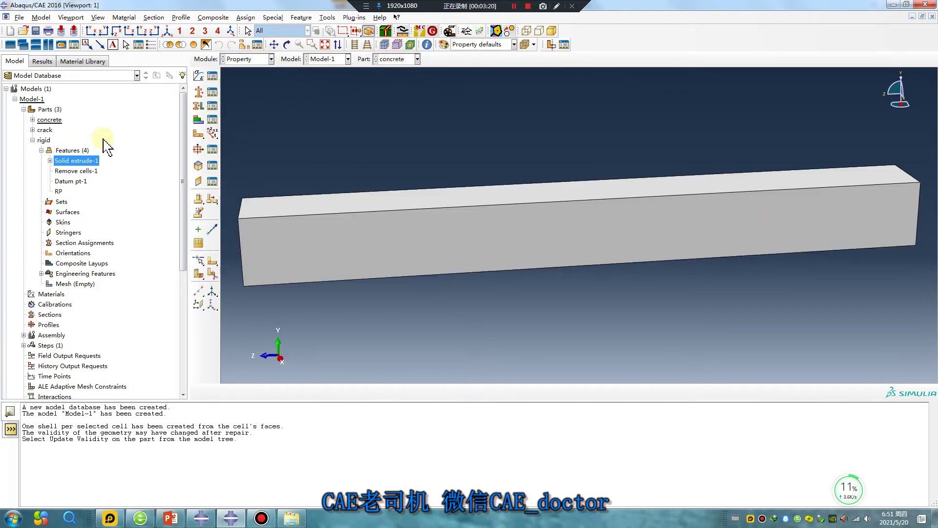
- Change the rigid part's type to discrete rigid
left_click(32, 140)
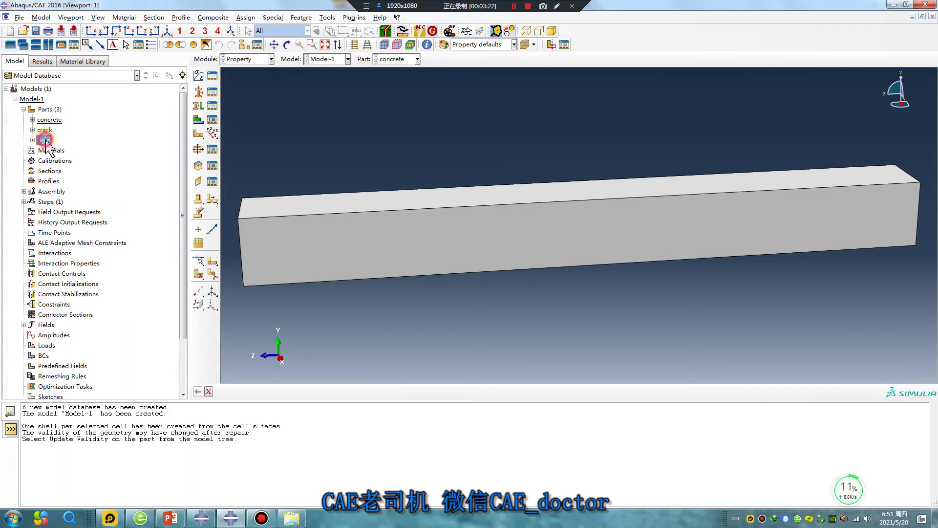
right_click(46, 141)
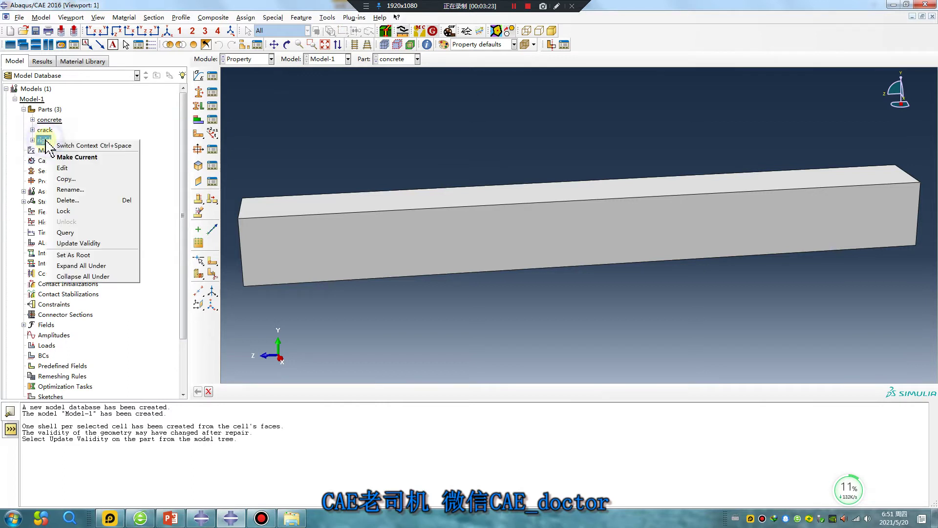
left_click(74, 165)
left_click(264, 235)
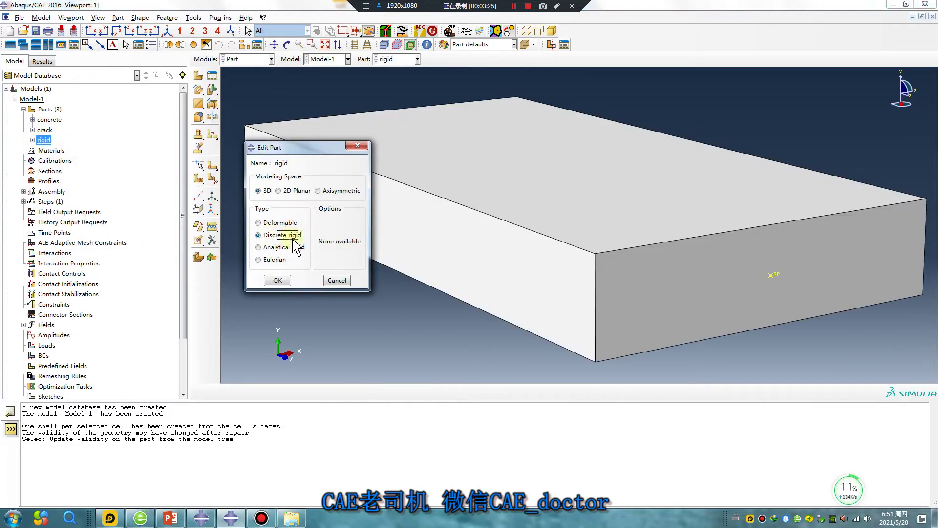
left_click(277, 281)
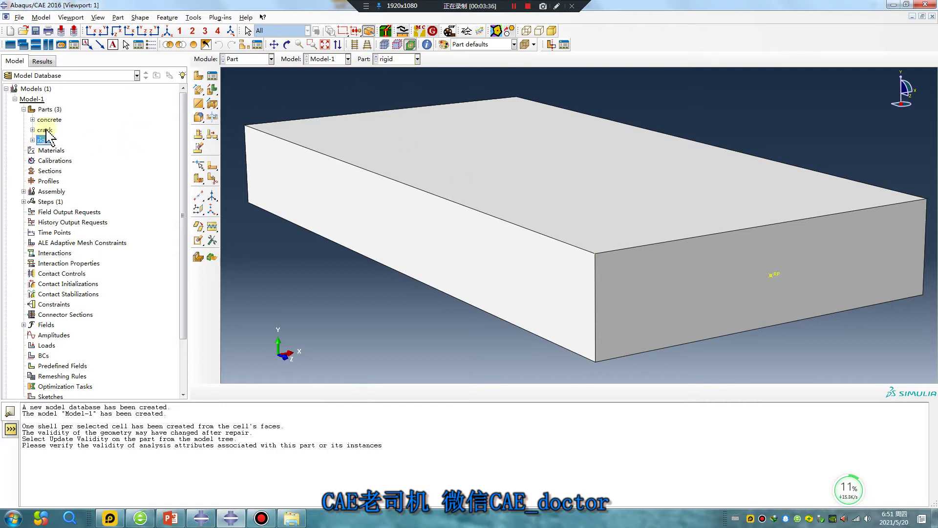
- Display the concrete part, switch to the Property module and start a new material named concrete
left_click(396, 58)
left_click(394, 68)
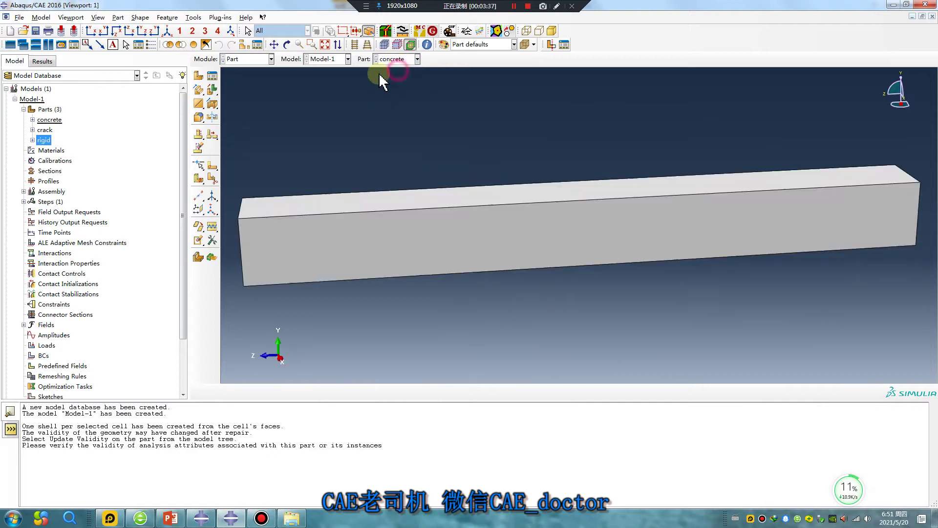
left_click(198, 75)
left_click(392, 141)
left_click(271, 58)
left_click(242, 80)
left_click(198, 75)
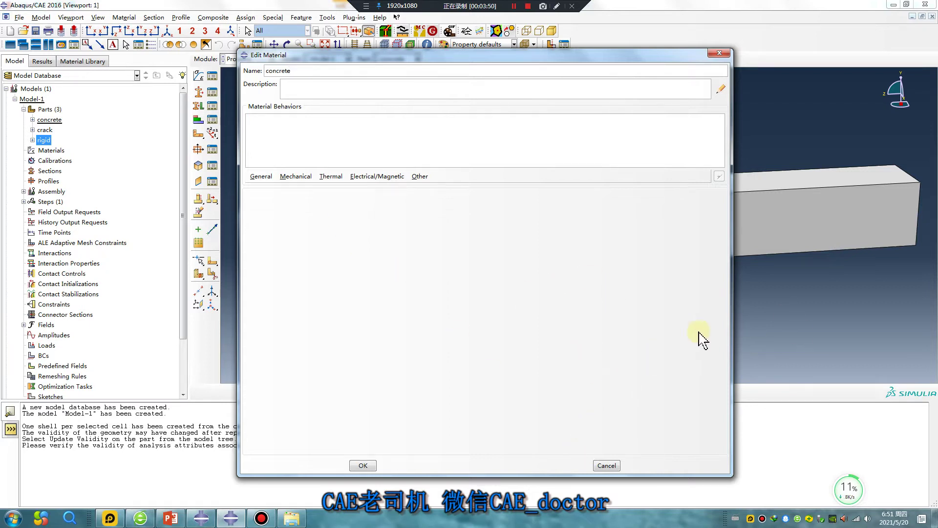
- Give the concrete material isotropic elastic behaviour with Young's modulus 30000 and Poisson's ratio 0.2
left_click(292, 180)
mouse_move(318, 191)
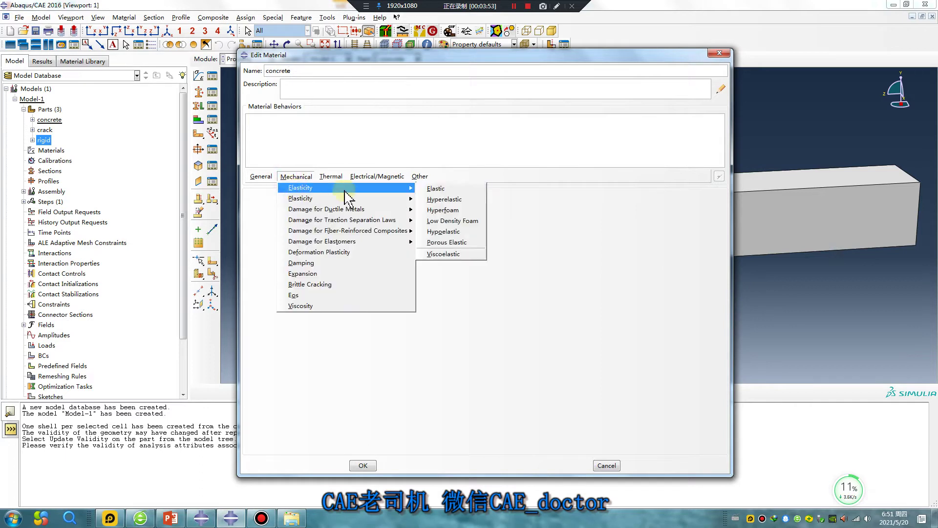
left_click(456, 189)
left_click(286, 317)
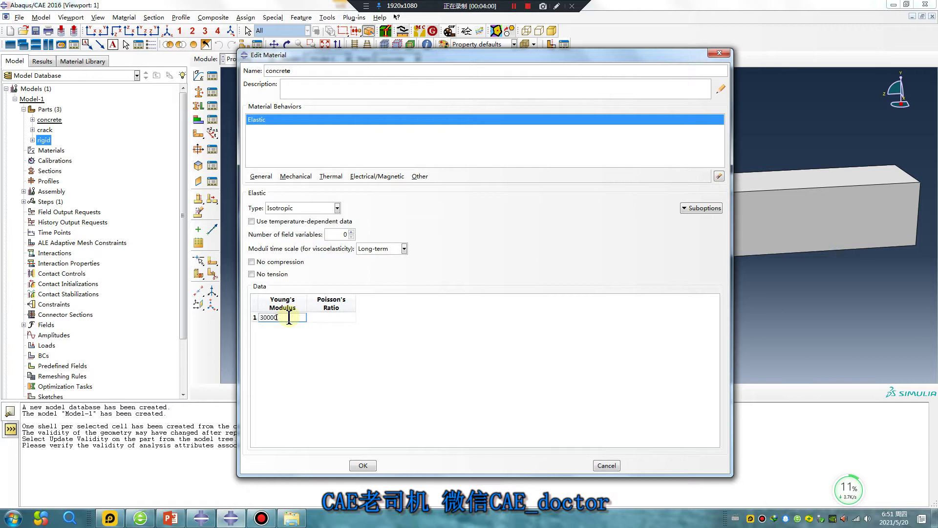
left_click(348, 318)
type("0.2")
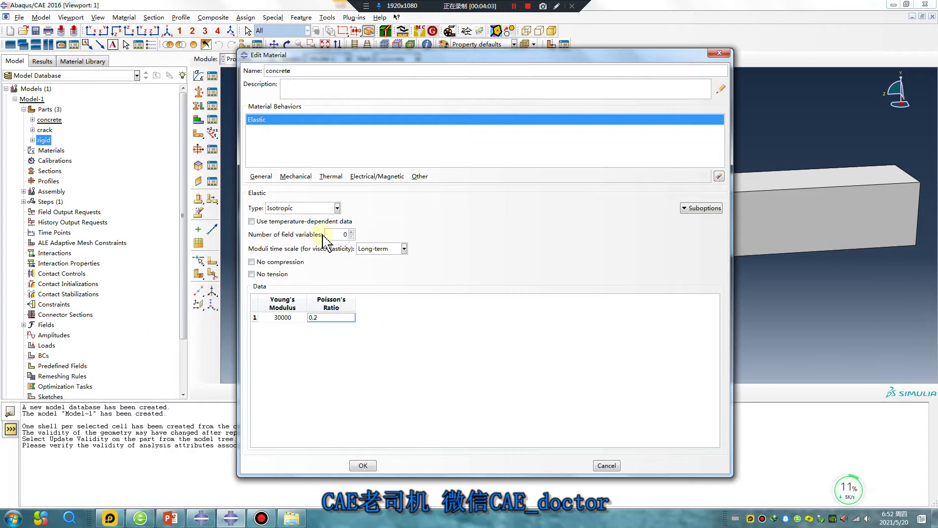
- Add Maxps Damage to the concrete material with a maximum principal stress of 2
left_click(296, 176)
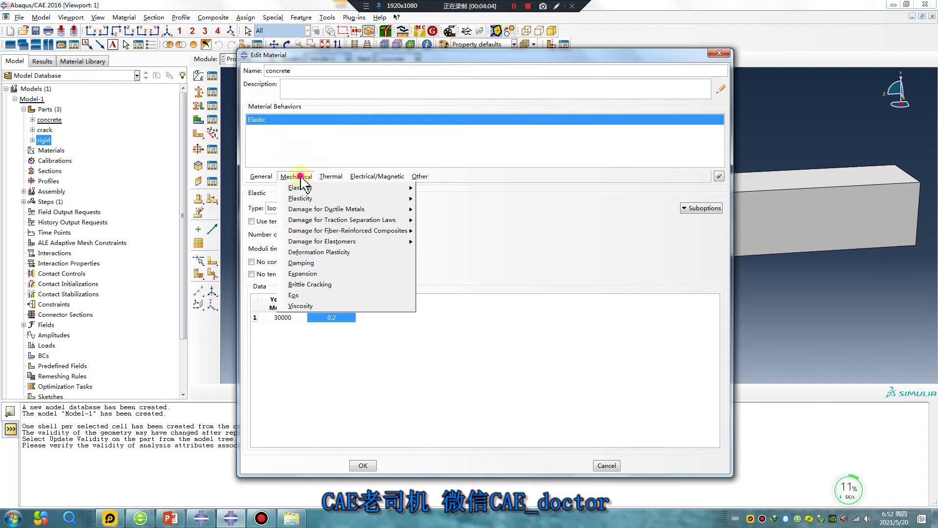
mouse_move(309, 225)
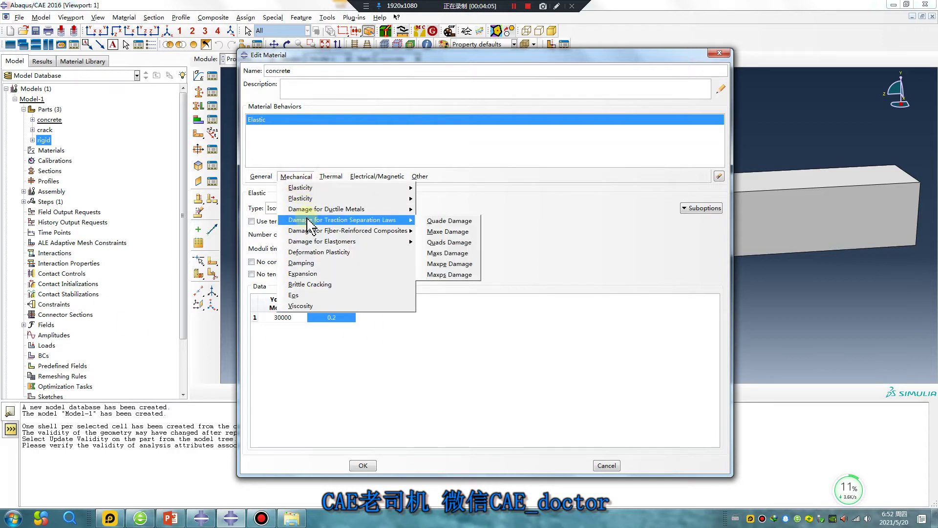
left_click(441, 275)
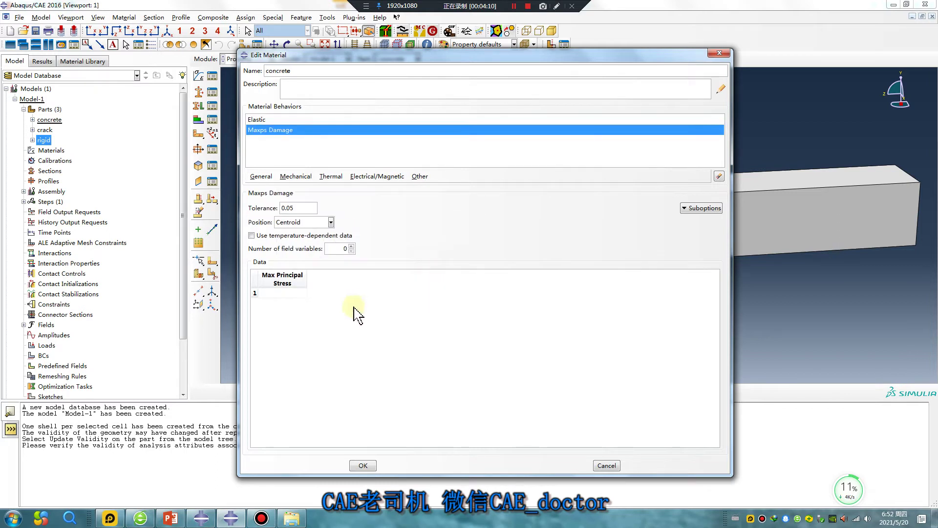
left_click(298, 293)
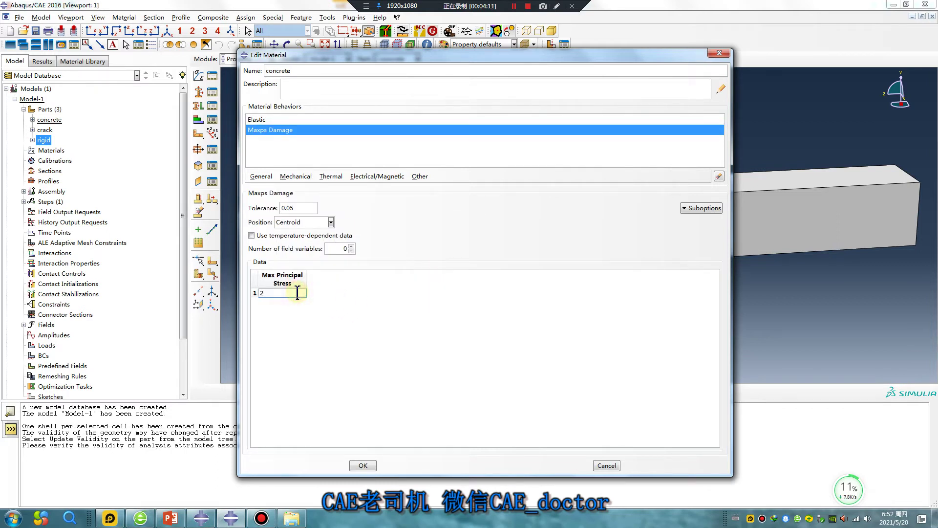
left_click(557, 6)
mouse_move(257, 331)
left_mouse_down()
mouse_move(385, 226)
mouse_move(386, 322)
left_mouse_up()
mouse_move(410, 278)
left_mouse_down()
mouse_move(399, 395)
mouse_move(422, 297)
mouse_move(419, 326)
left_mouse_up()
left_click_drag(469, 308, 487, 321)
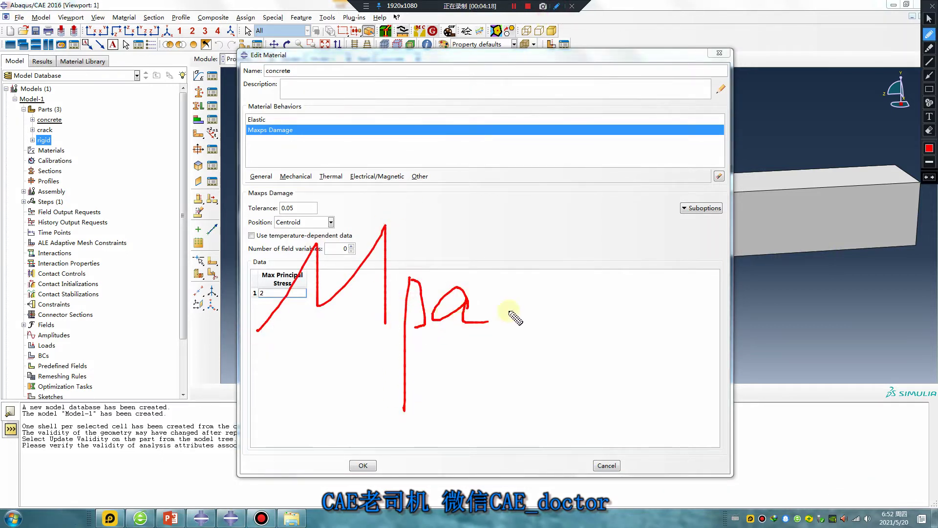
key("Escape")
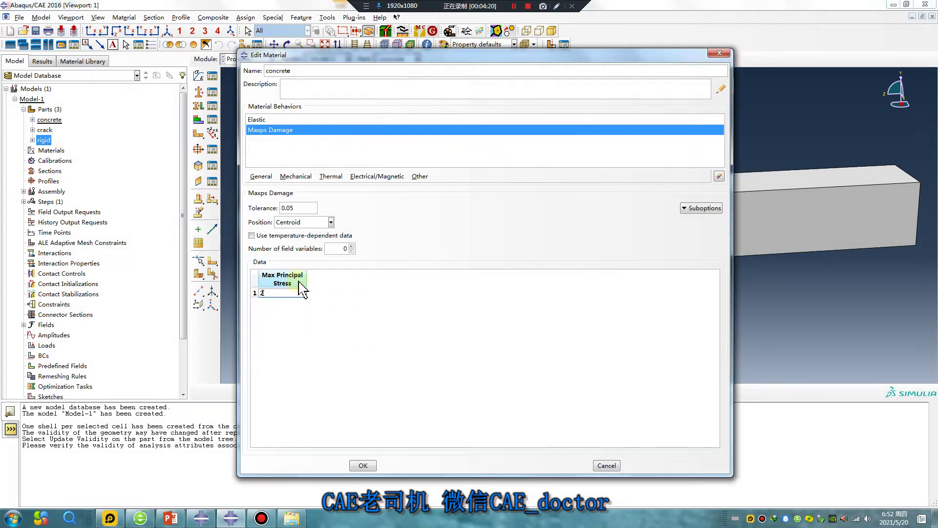
- Add displacement-type damage evolution with linear softening and a displacement at failure of 0.001 to the Maxps damage
left_click(687, 208)
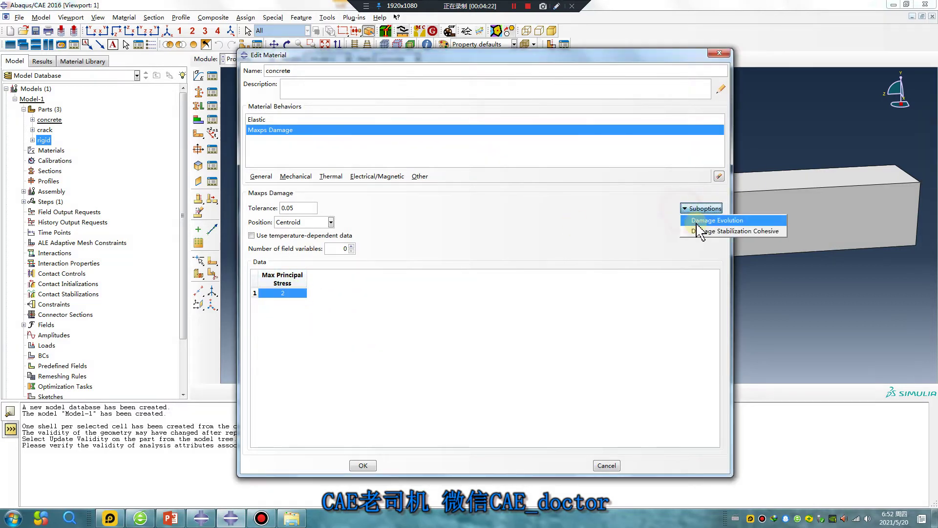
left_click(698, 221)
left_click(375, 327)
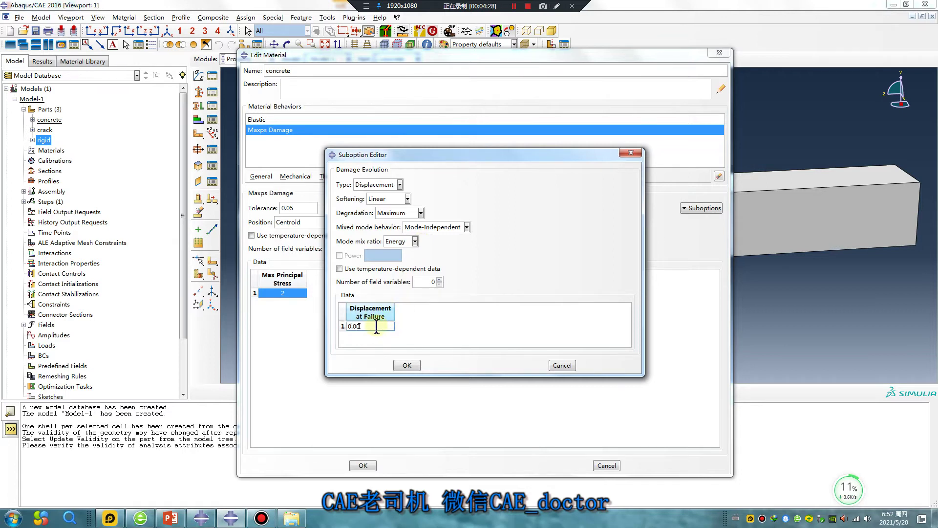
left_click(408, 366)
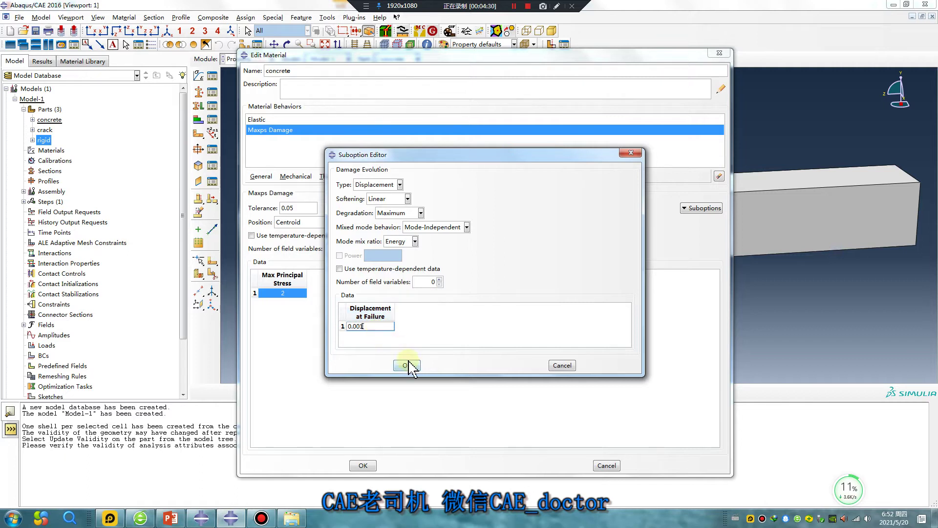
- Add cohesive damage stabilization with a viscosity coefficient of 0.0001 and finish the concrete material
left_click(702, 208)
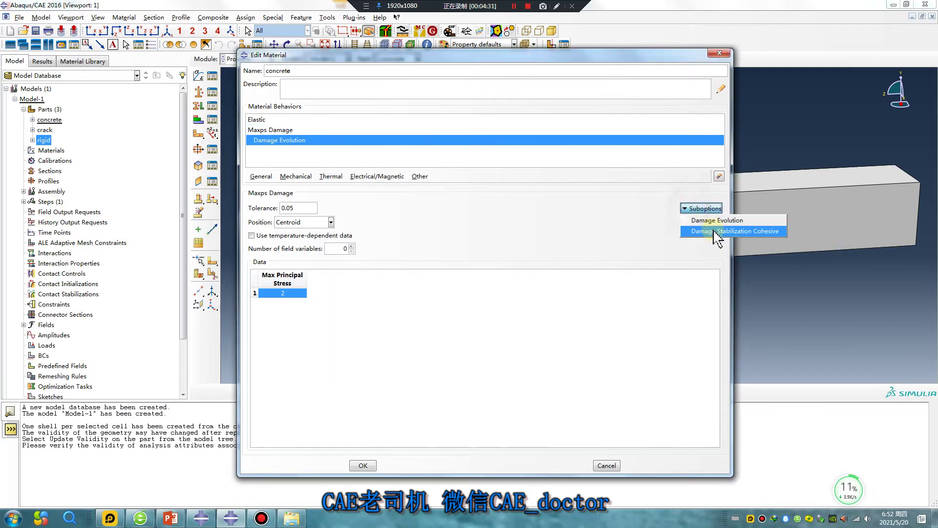
left_click(709, 234)
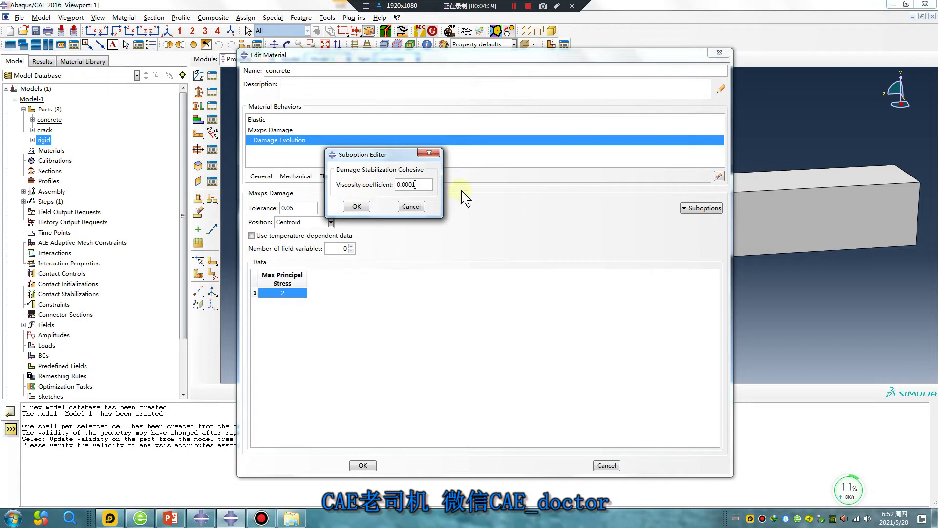
left_click(356, 206)
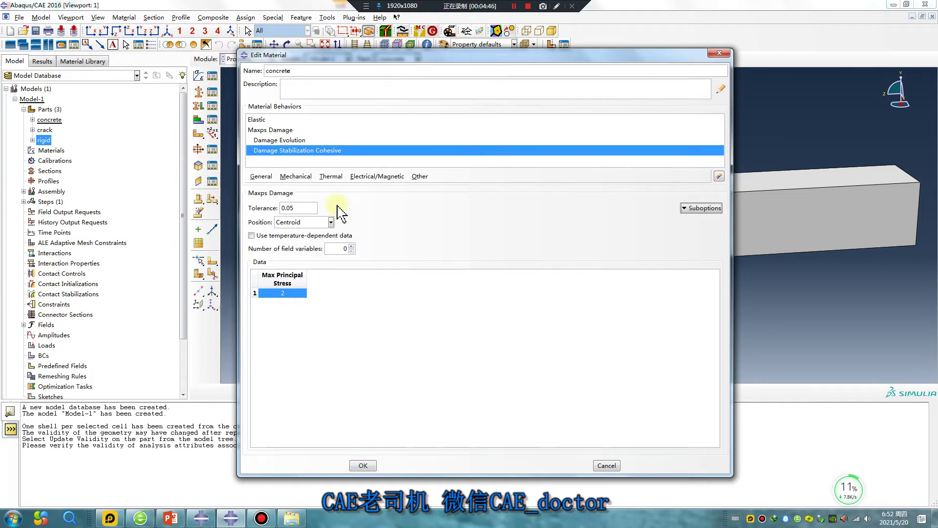
left_click(363, 465)
- Create a homogeneous solid section named concrete from the concrete material and assign it to the whole beam
left_click(199, 92)
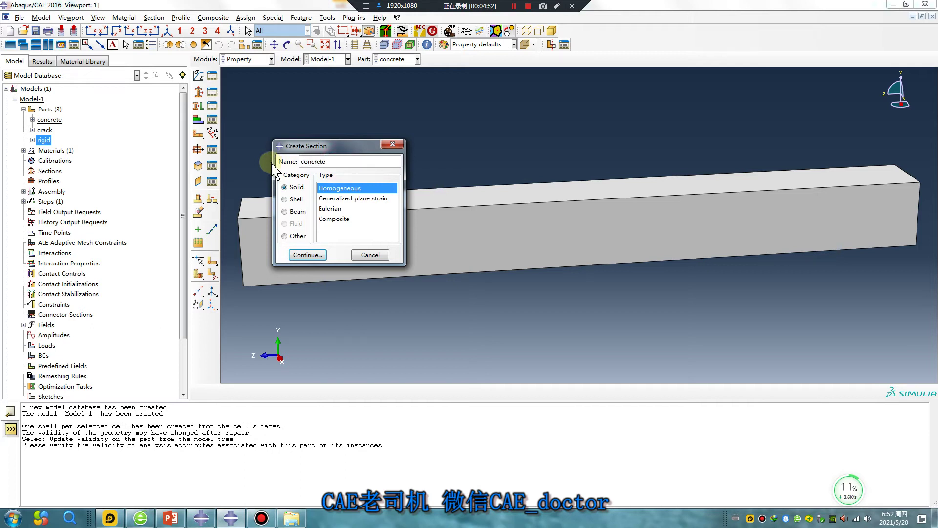
left_click(307, 255)
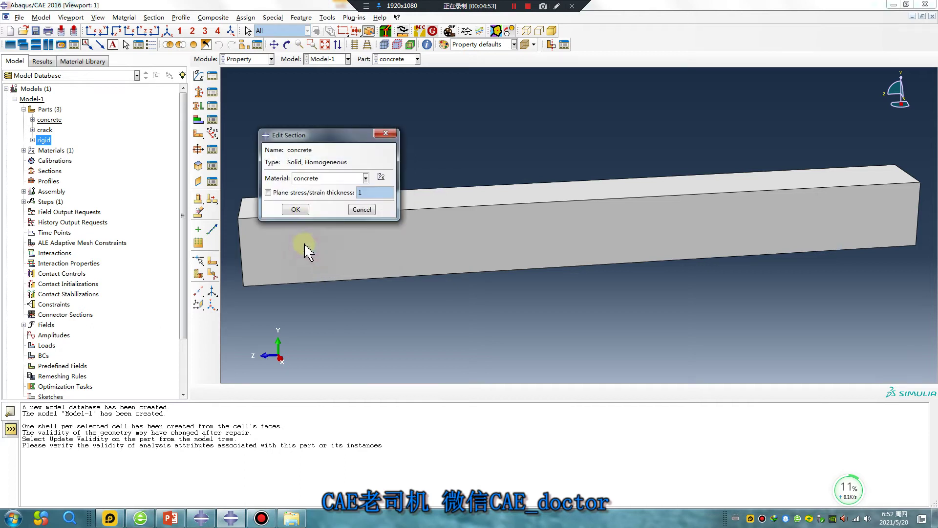
left_click(296, 209)
left_click(199, 105)
left_click(455, 237)
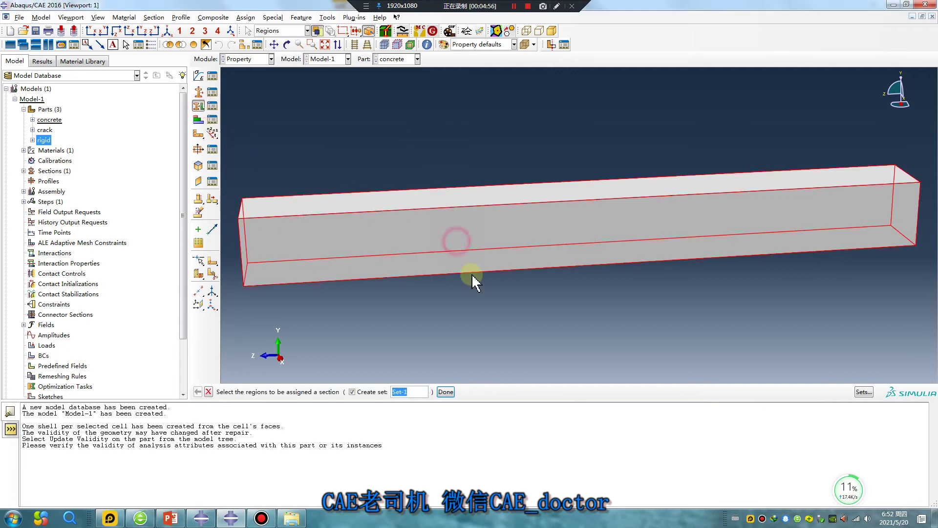
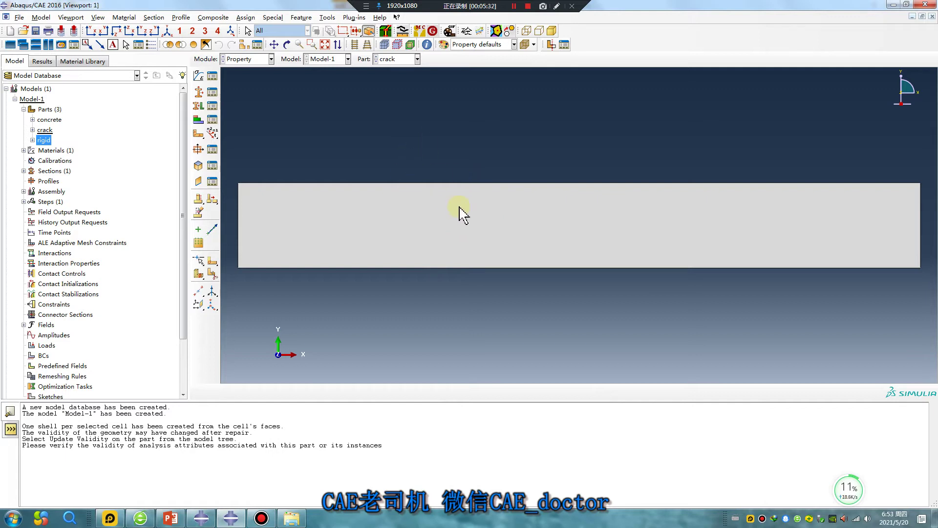
- Switch to the Assembly module and create dependent instances of the concrete and rigid parts, auto-offset from other instances
left_click(251, 60)
left_click(421, 114)
left_click(252, 60)
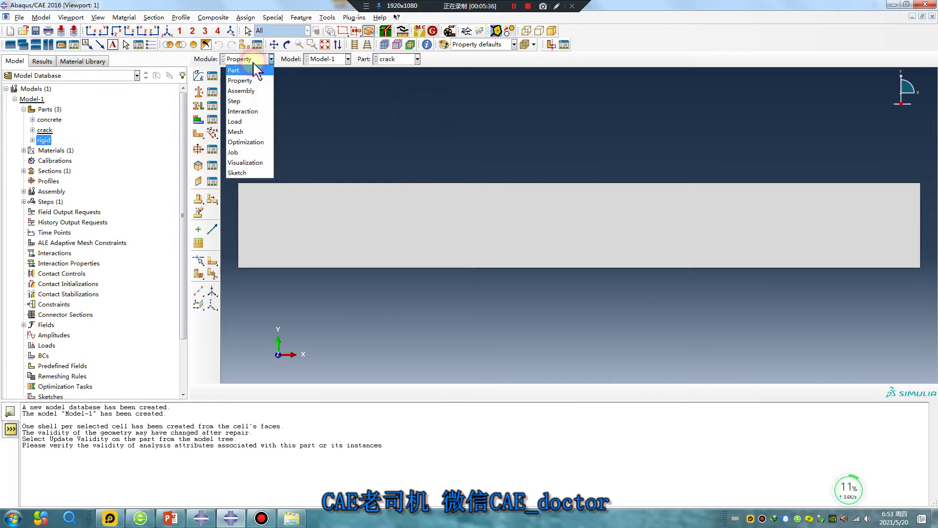
left_click(242, 91)
left_click(198, 75)
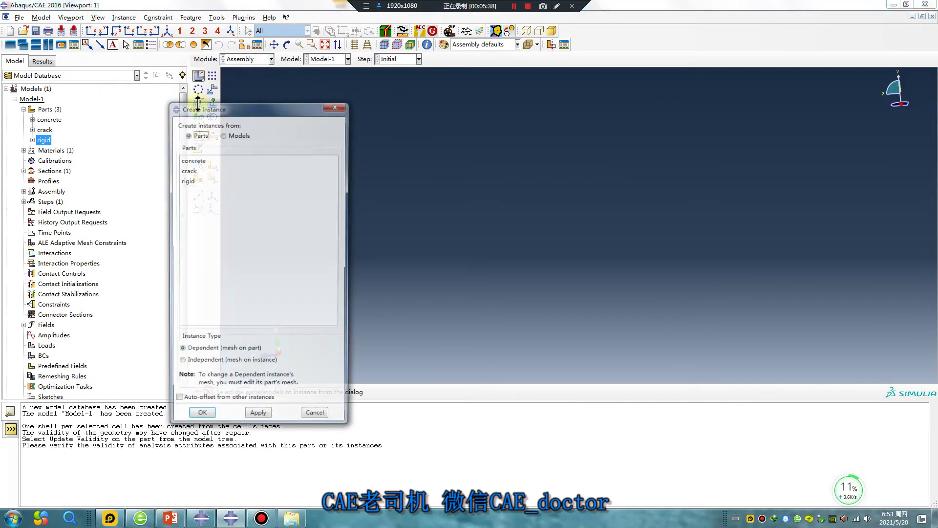
left_click(201, 170, "shift")
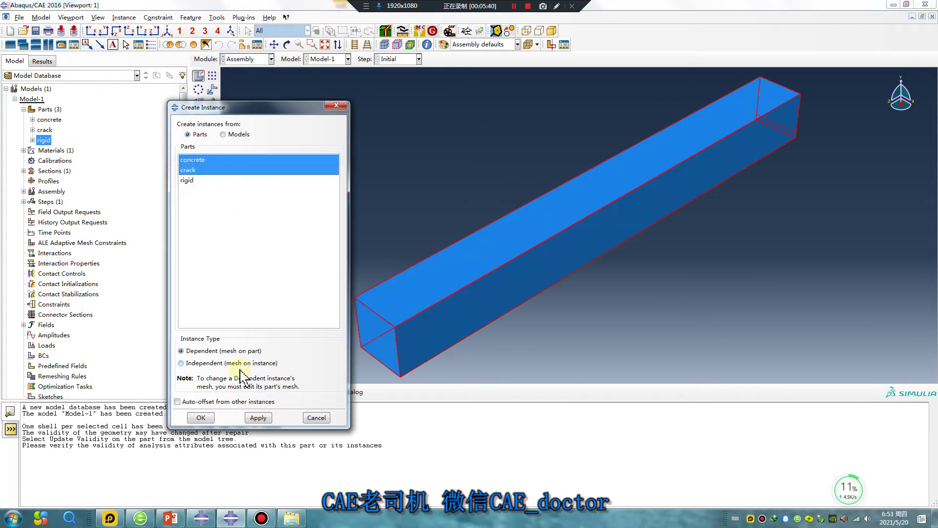
left_click(178, 401)
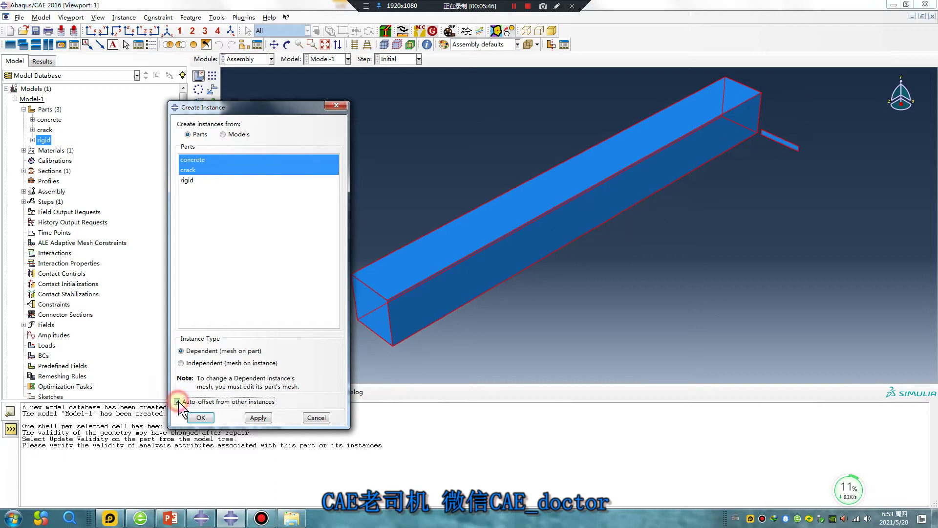
left_click(211, 170, "ctrl")
left_click(188, 181, "ctrl")
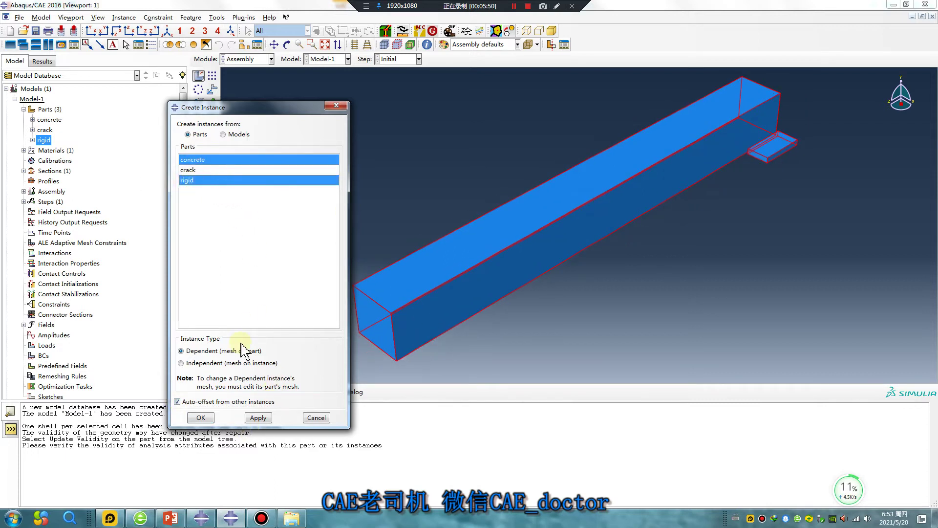
left_click(201, 417)
left_click_drag(412, 320, 383, 254, "ctrl+alt")
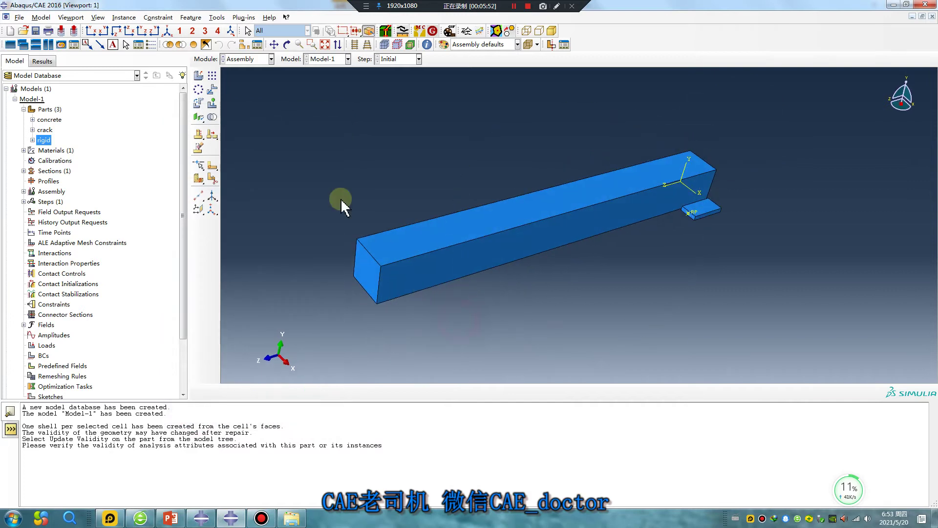
left_click(212, 76)
left_click(707, 211)
left_click(314, 391)
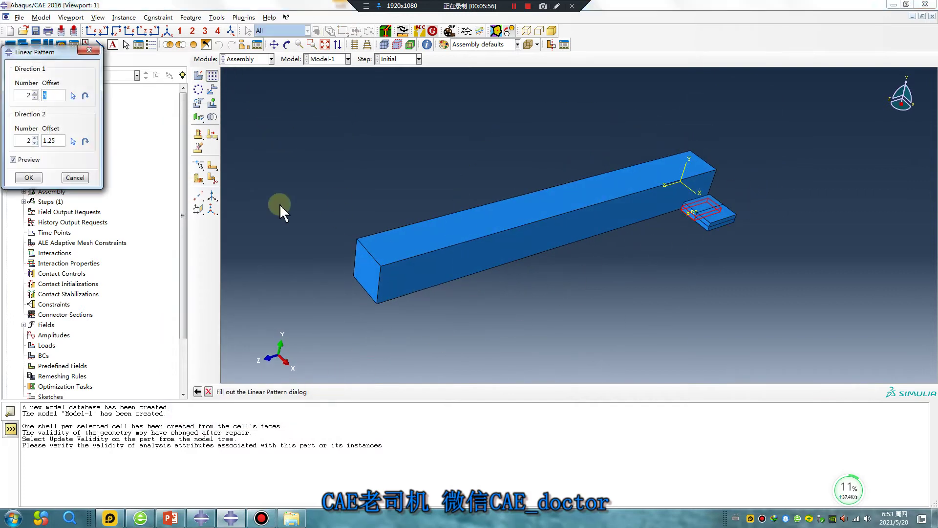
left_click(35, 143)
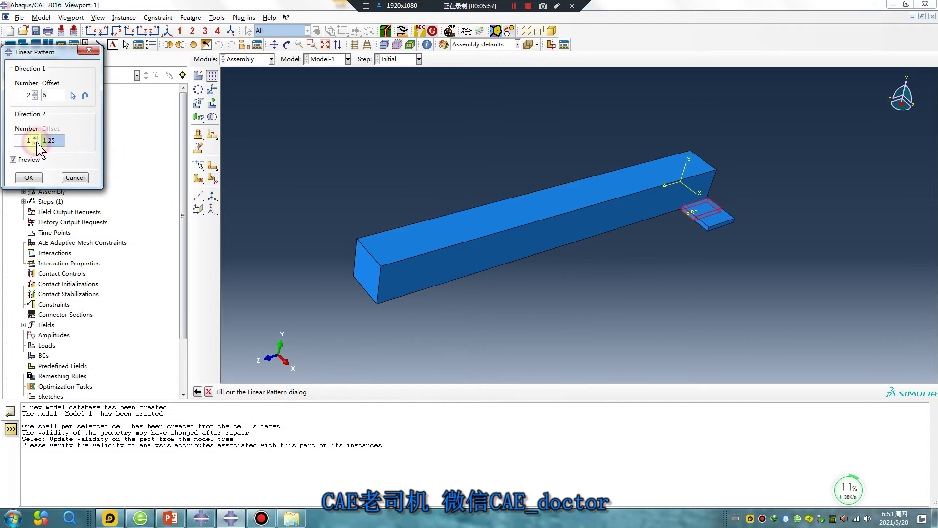
left_click(35, 92)
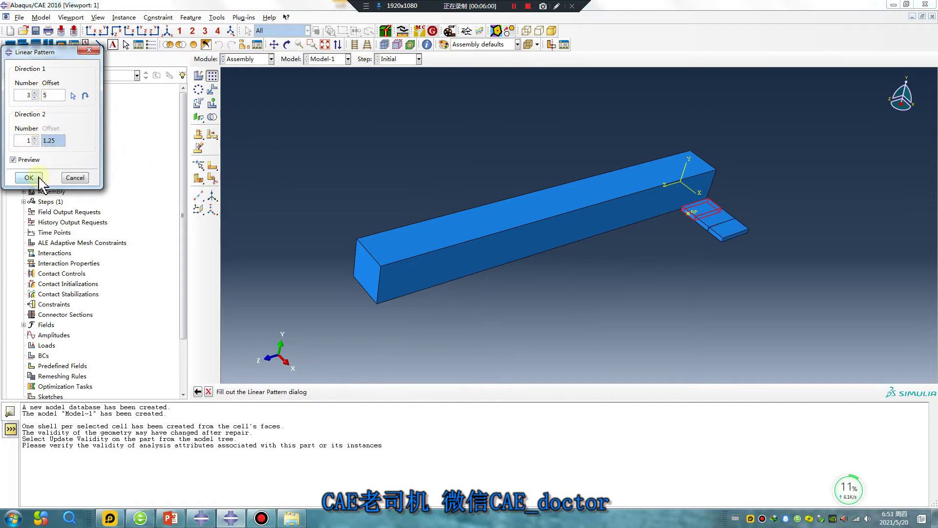
key("Escape")
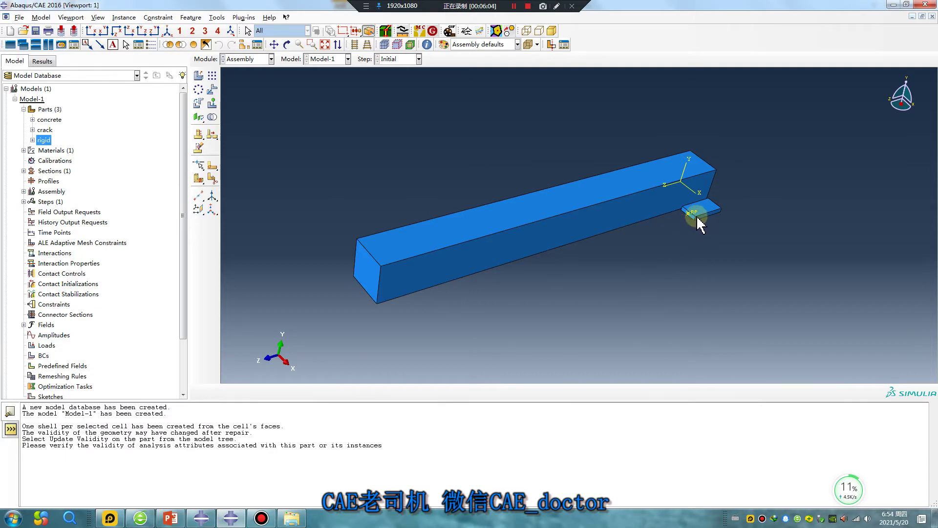
- Rotate the rigid plate instance by 90 degrees about the vertical edge at its corner
left_click(199, 104)
left_click(709, 212)
middle_click(689, 259)
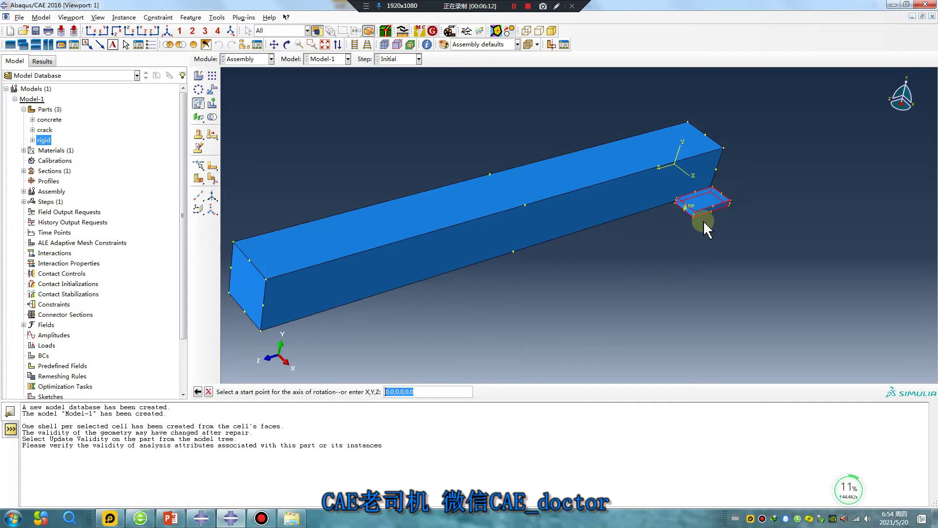
scroll(703, 227, "up", 5)
left_click(689, 214)
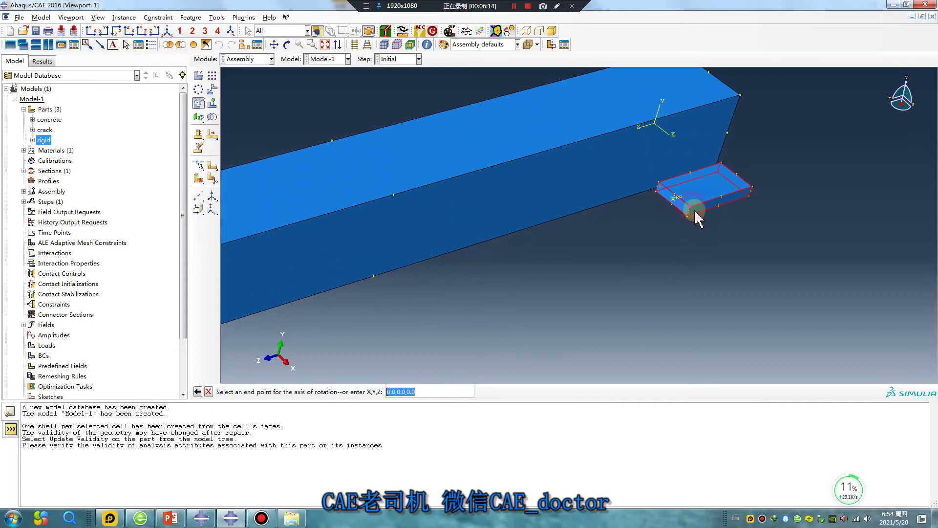
left_click(689, 218)
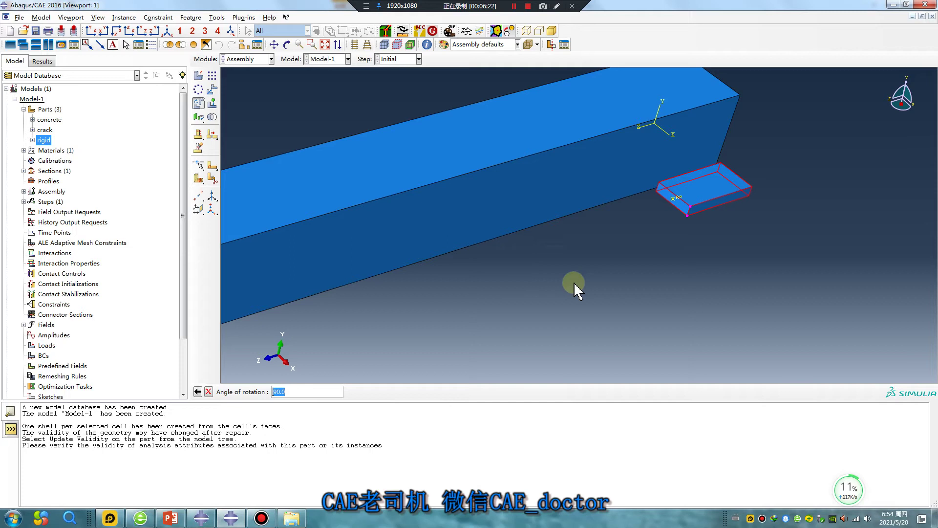
key("Return")
left_click(282, 391)
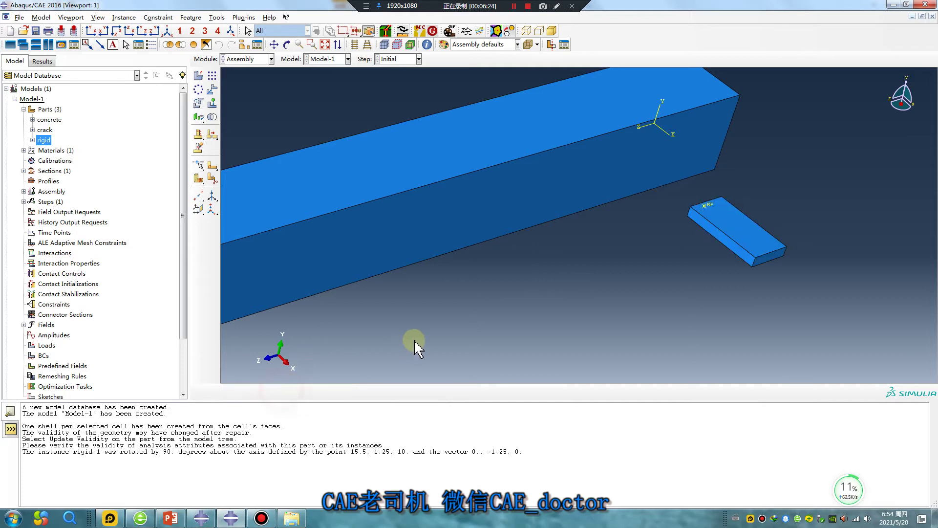
- Pattern the rigid plate linearly with 3 instances at an offset of 10 in direction 1 and a single row in direction 2
scroll(508, 296, "down", 1)
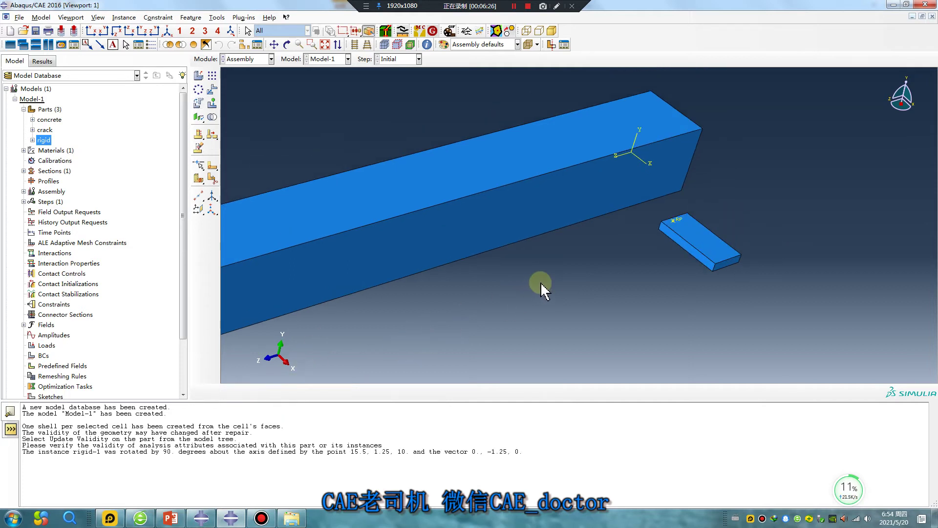
left_click(212, 76)
left_click(704, 264)
left_click(315, 392)
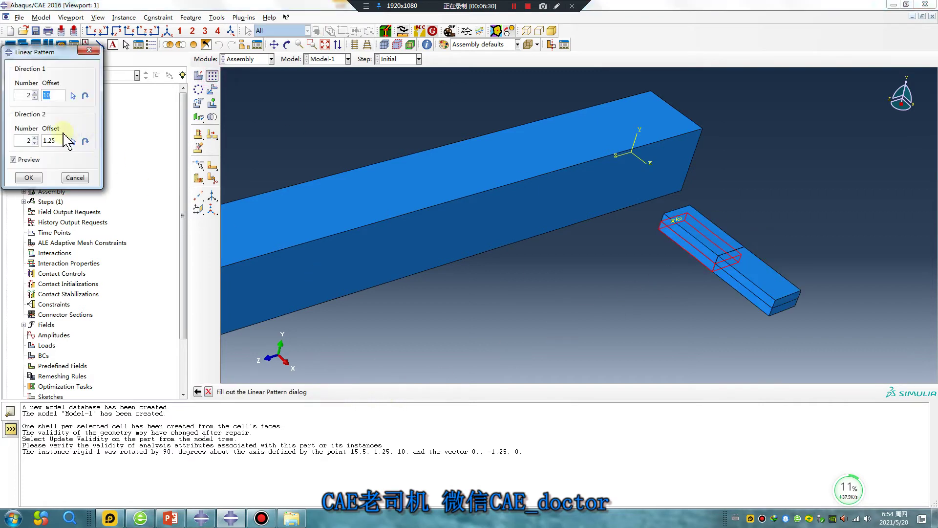
left_click(34, 143)
left_click(35, 93)
left_click(33, 178)
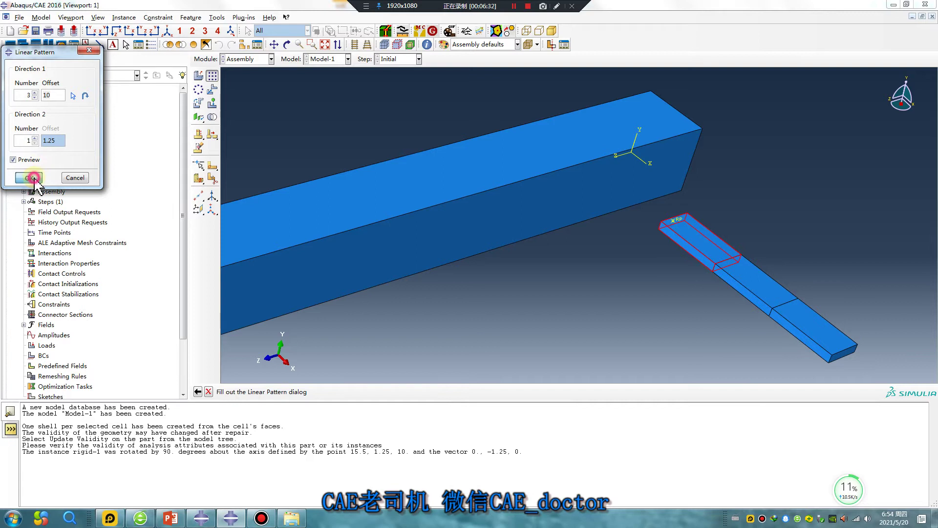
- Translate the rigid plate nearest the beam so its lower end-edge midpoint meets the midpoint of the beam's upper rear edge
left_click(211, 90)
left_click(694, 247)
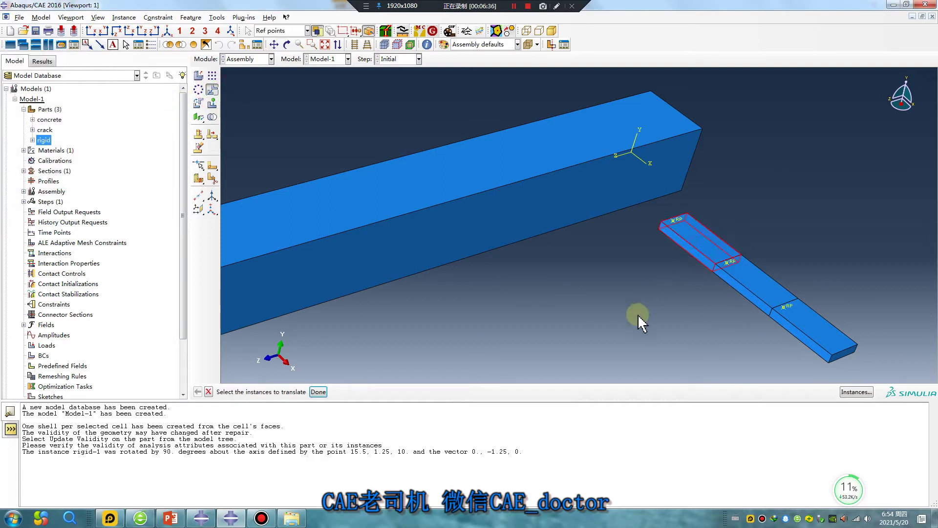
middle_click(626, 324)
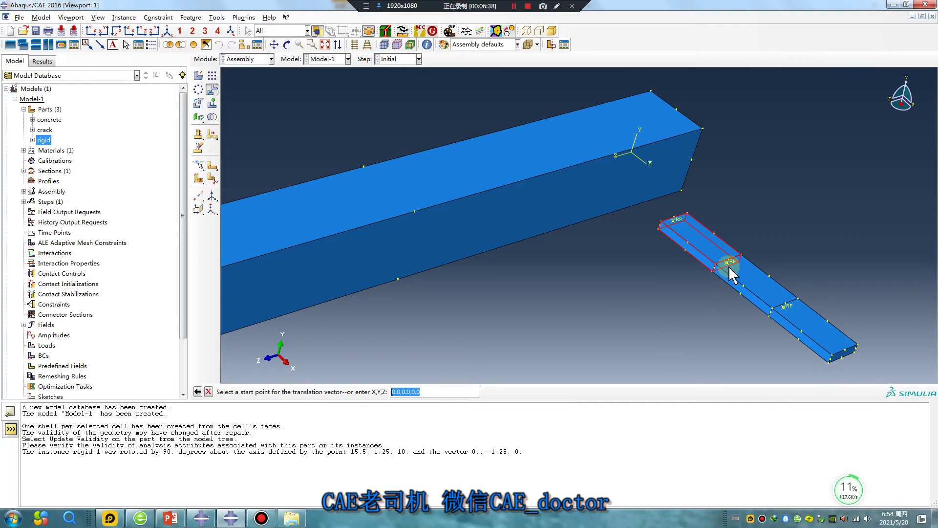
left_click_drag(730, 288, 674, 279, "ctrl+alt")
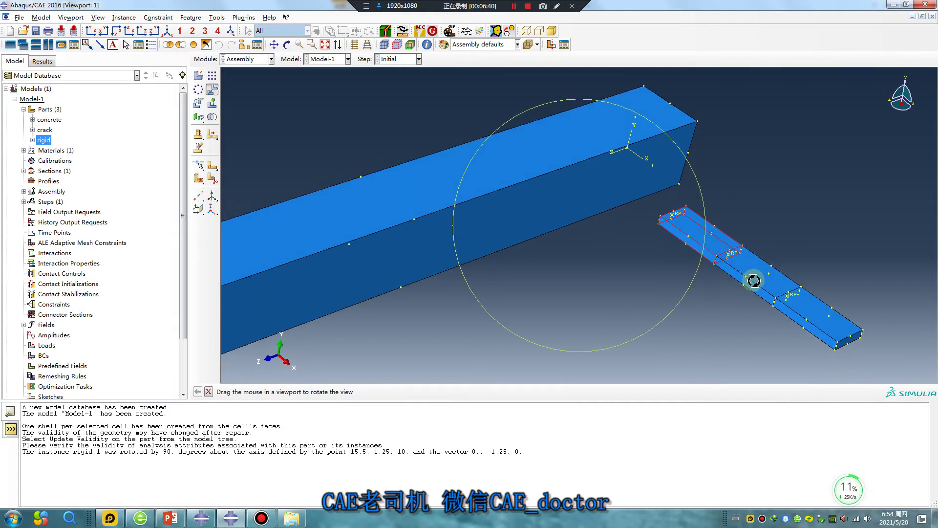
left_click(671, 219)
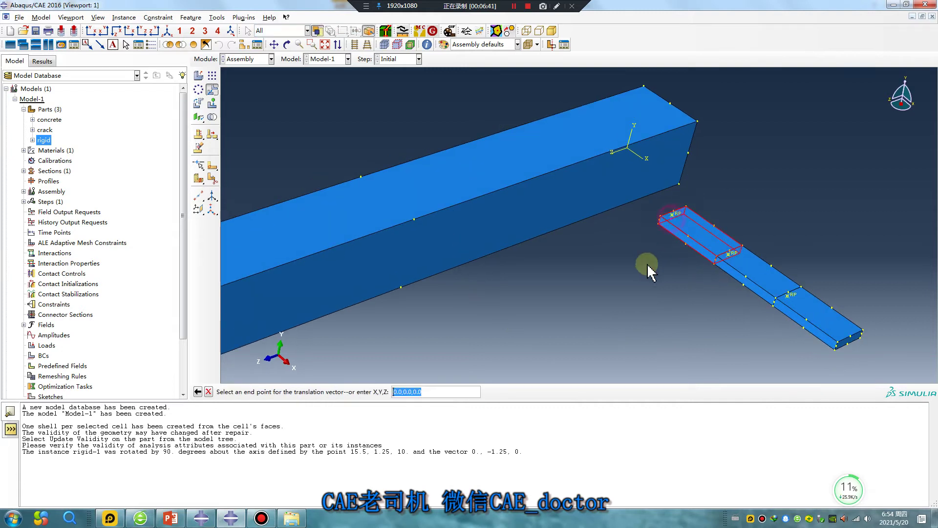
left_click(360, 177)
scroll(557, 252, "down", 4)
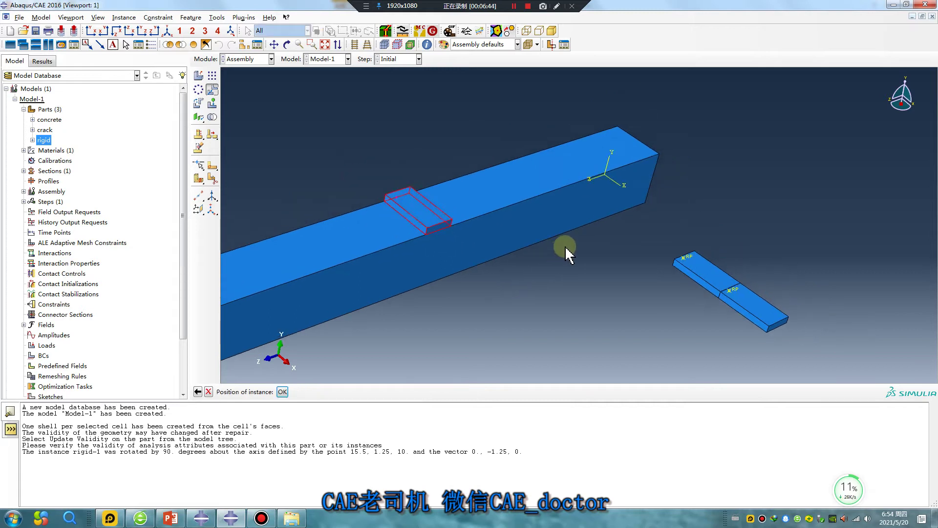
left_click(283, 391)
- Create a datum point offset 0.0,0.0,-20 from the front lower corner at the beam's positive Z end
left_click_drag(553, 282, 276, 280, "ctrl+alt")
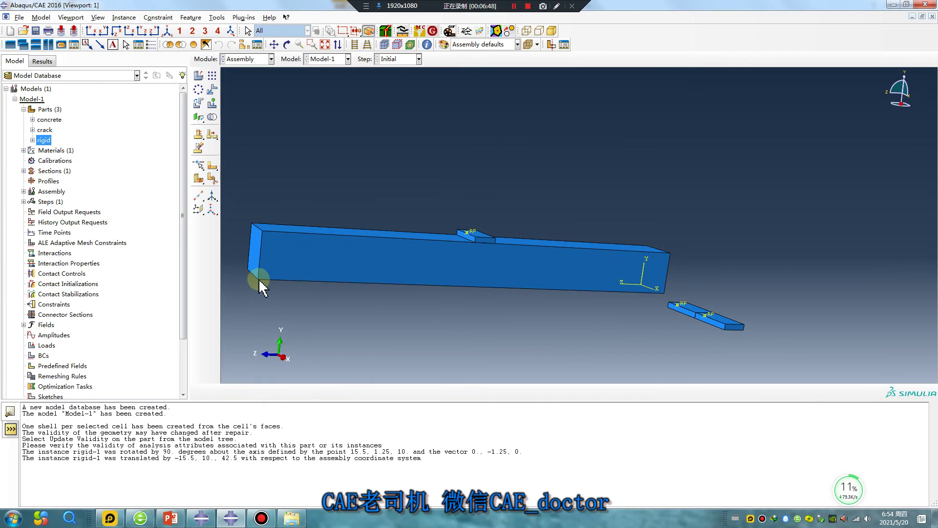
left_click(217, 17)
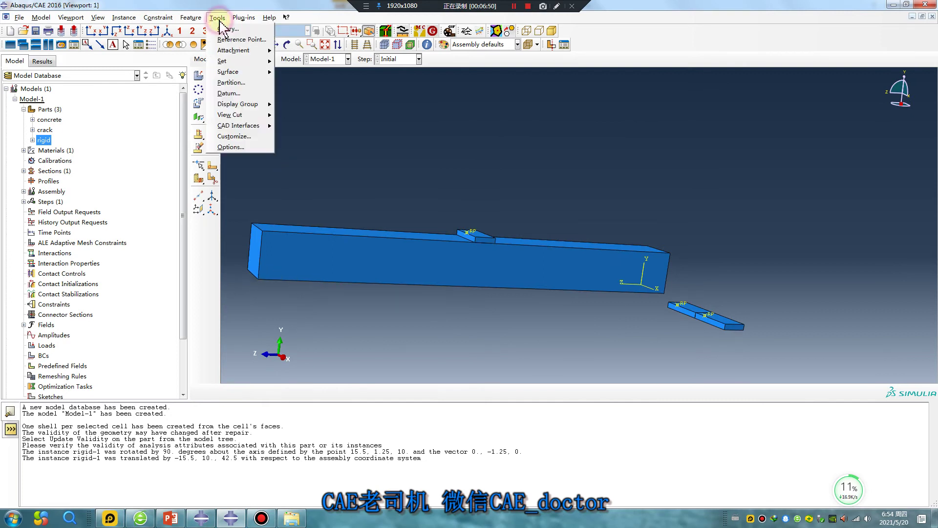
left_click(243, 94)
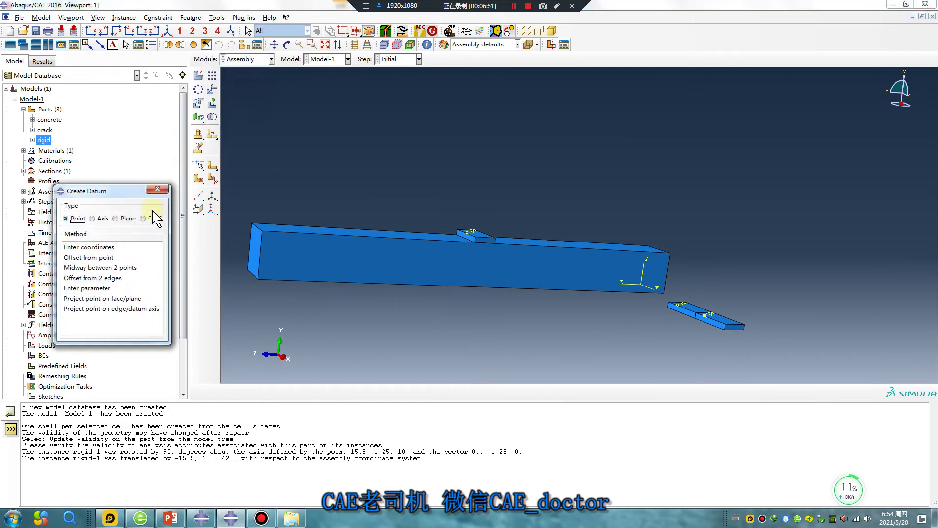
left_click(106, 258)
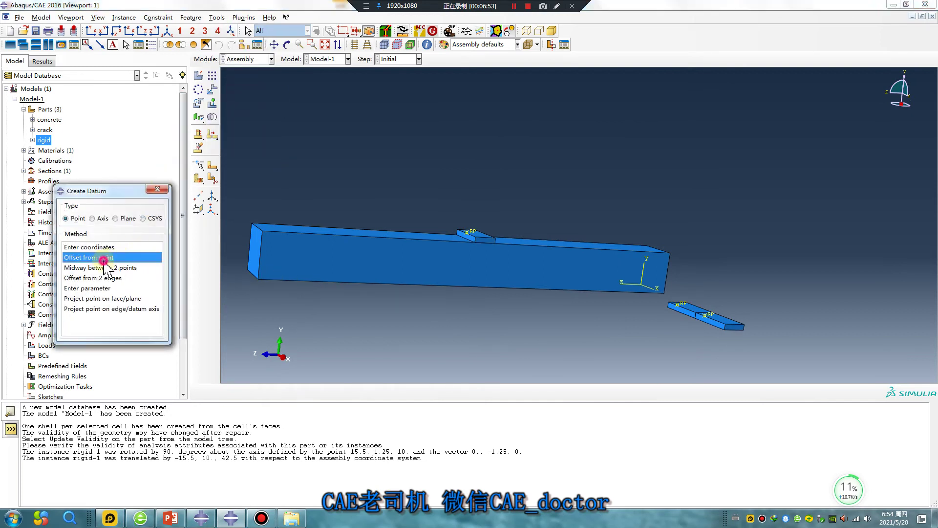
left_click(257, 280)
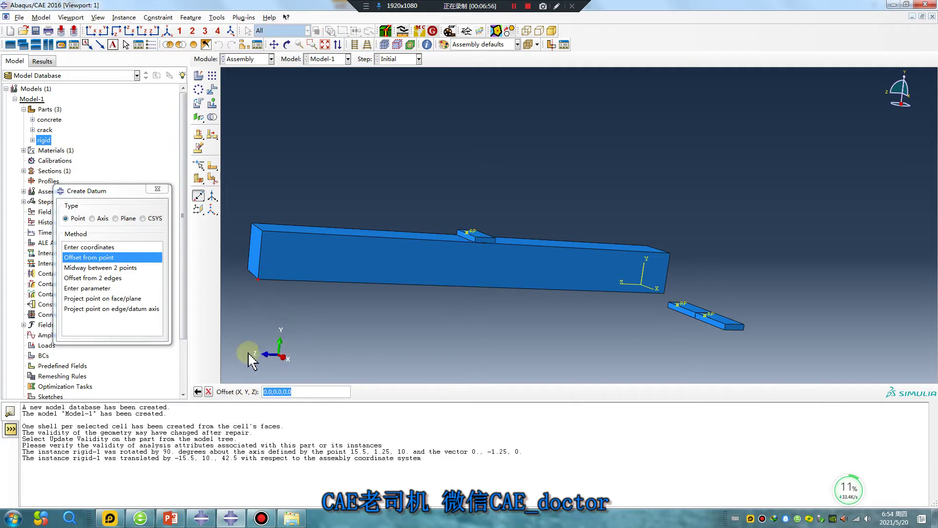
left_click(293, 392)
double_click(285, 393)
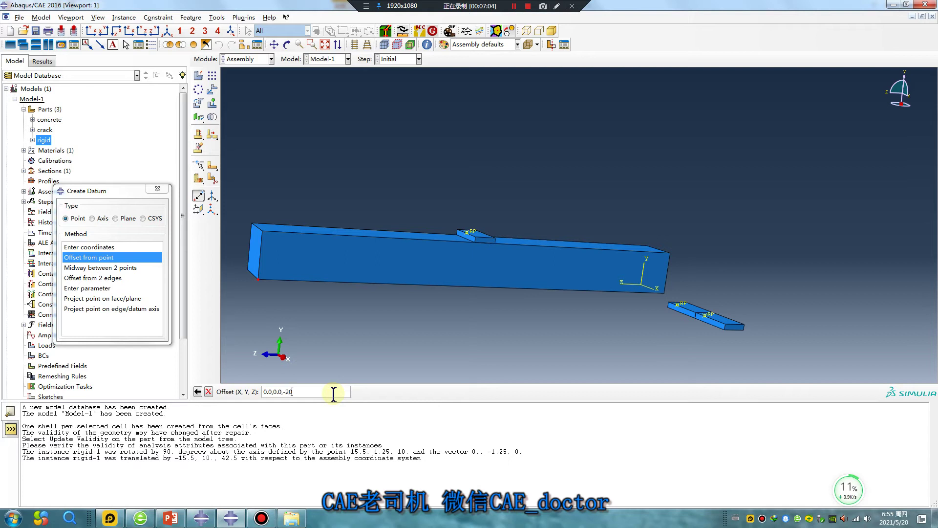
key("Return")
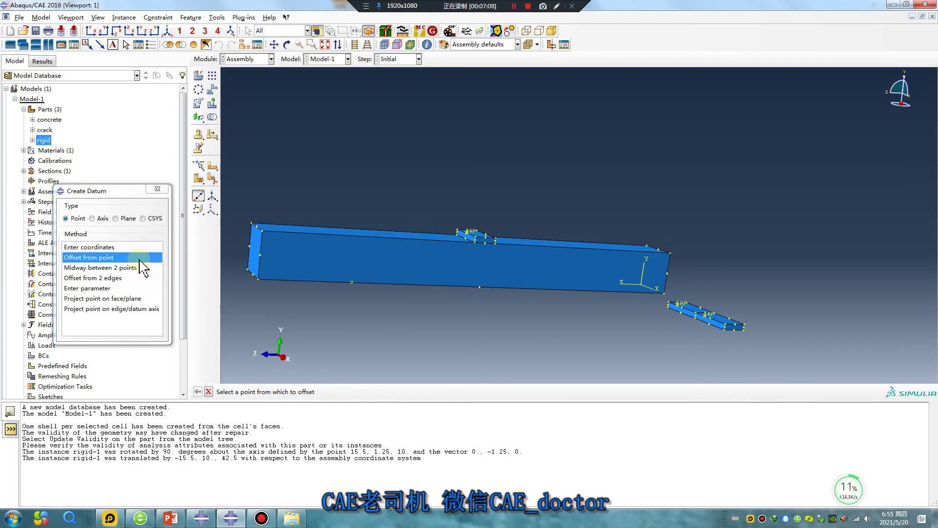
- Create a second datum point from the same corner with a negative Z offset, halfway to the first datum point
left_click(258, 280)
left_click_drag(292, 392, 283, 392)
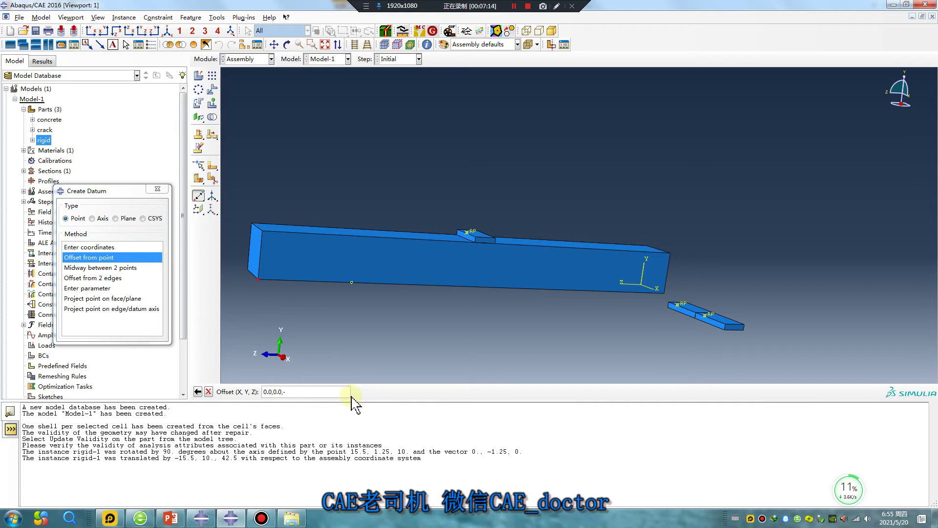
key("Return")
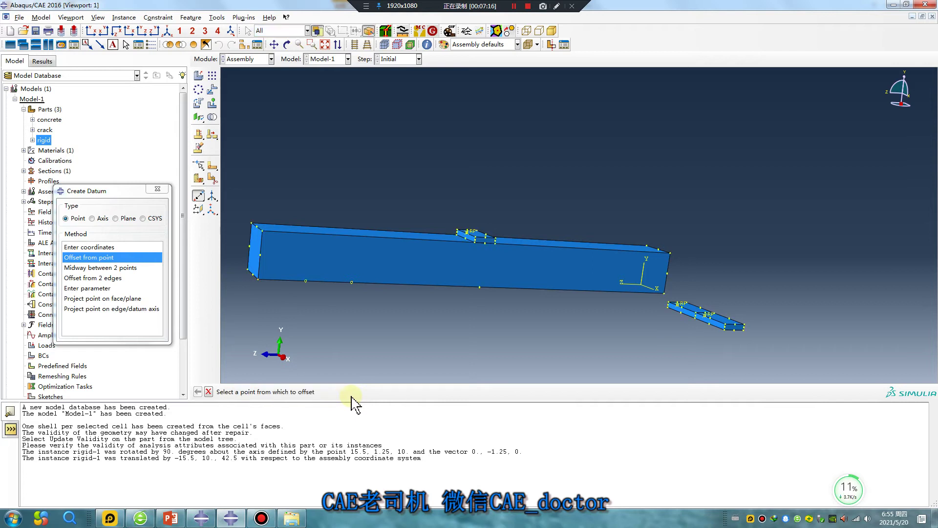
- Create a datum point offset 0.0,0.0,10 from the front lower corner at the beam's opposite end, near the origin
left_click(665, 296)
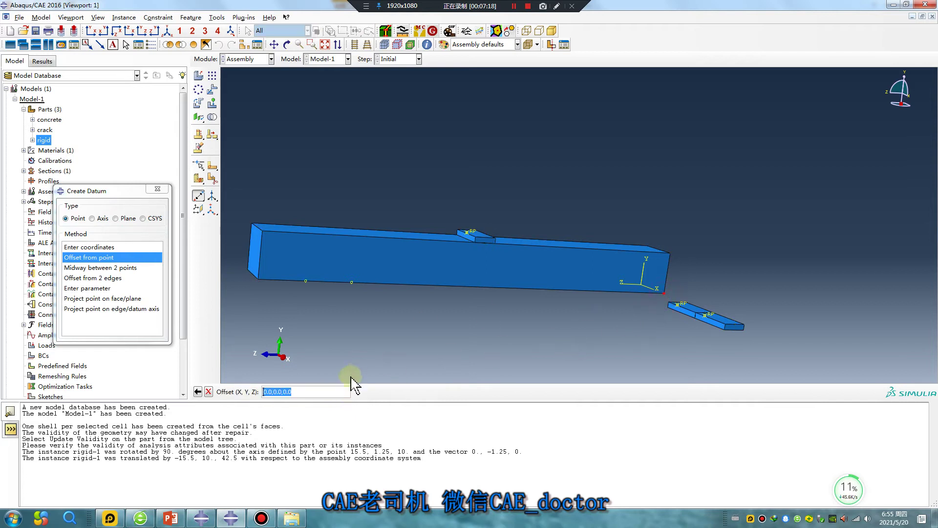
left_click_drag(293, 392, 284, 392)
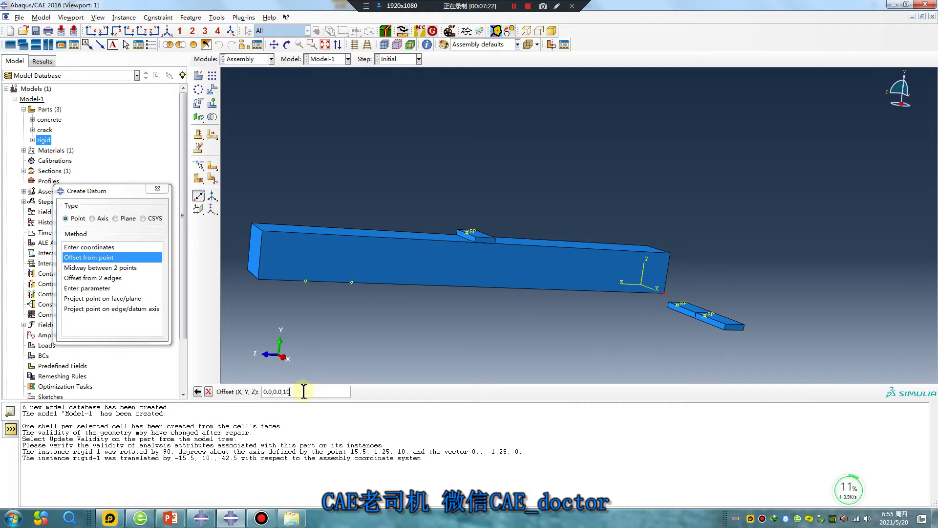
key("Return")
left_click(158, 189)
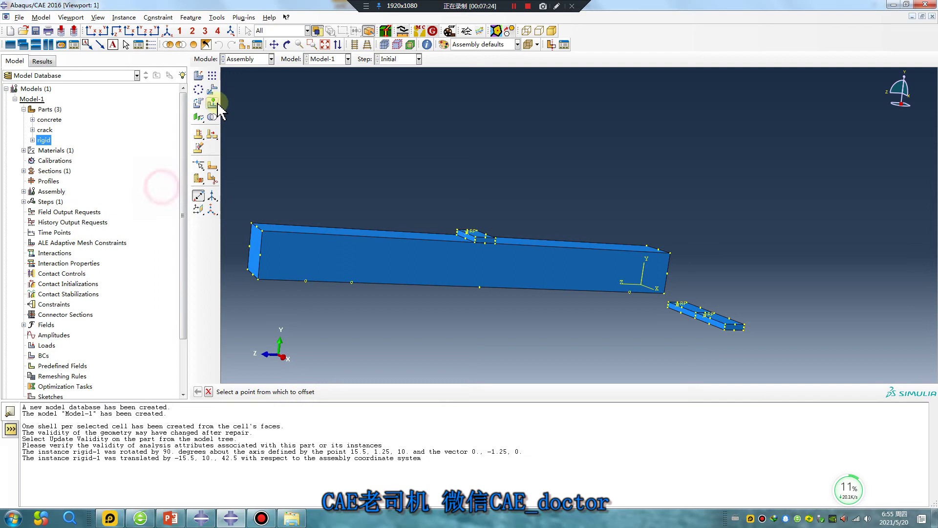
- Translate the outermost rigid plate under the beam, moving its upper outer corner to the datum point nearest the positive Z end
left_click(212, 89)
left_click(719, 319)
middle_click(728, 347)
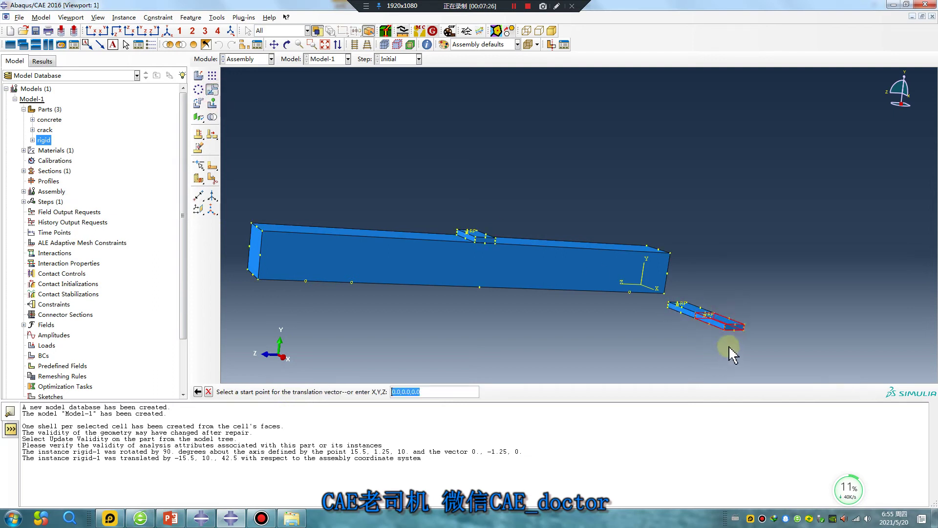
left_click(745, 324)
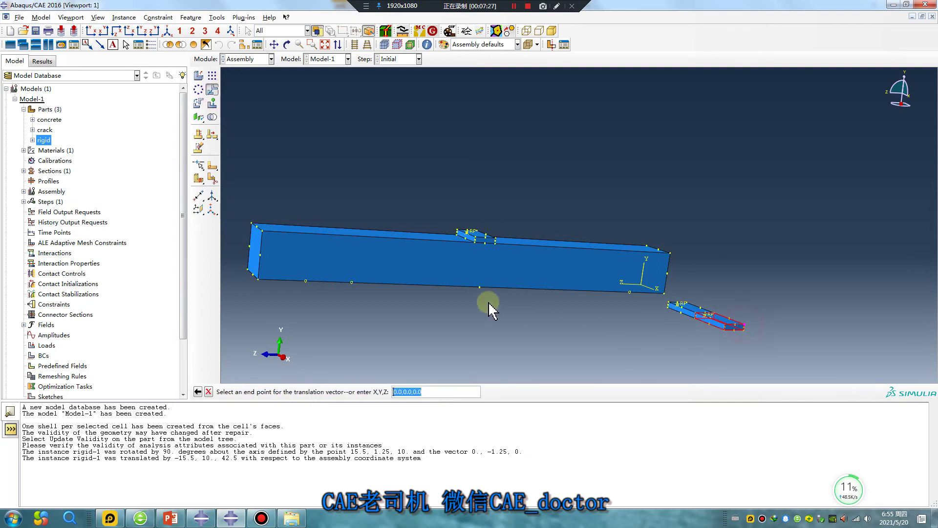
left_click(306, 281)
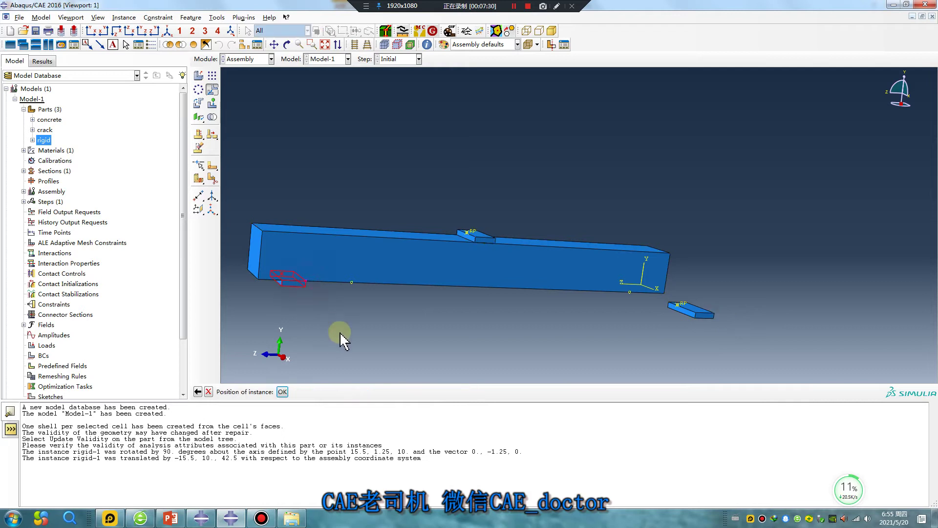
left_click(283, 392)
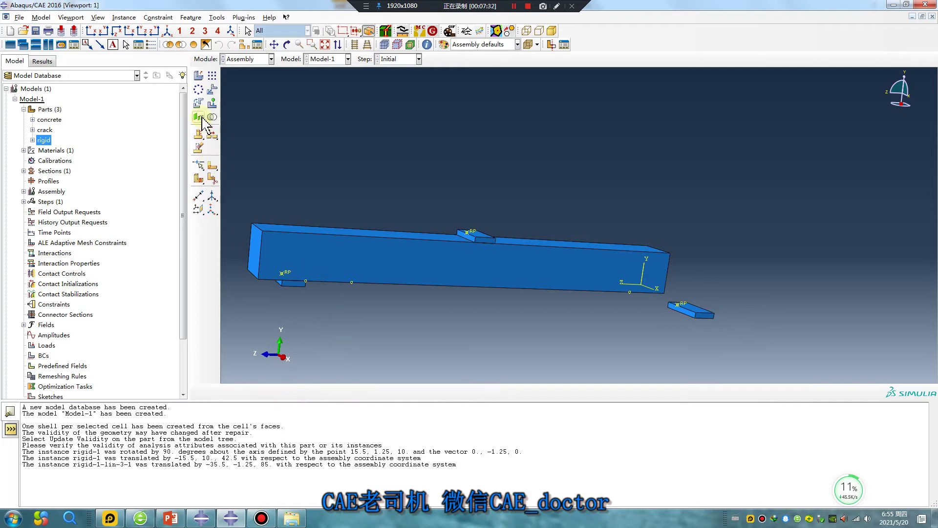
- Translate the remaining rigid plate under the beam, moving its upper front corner to the datum point near the origin end
left_click(214, 90)
middle_click(710, 334)
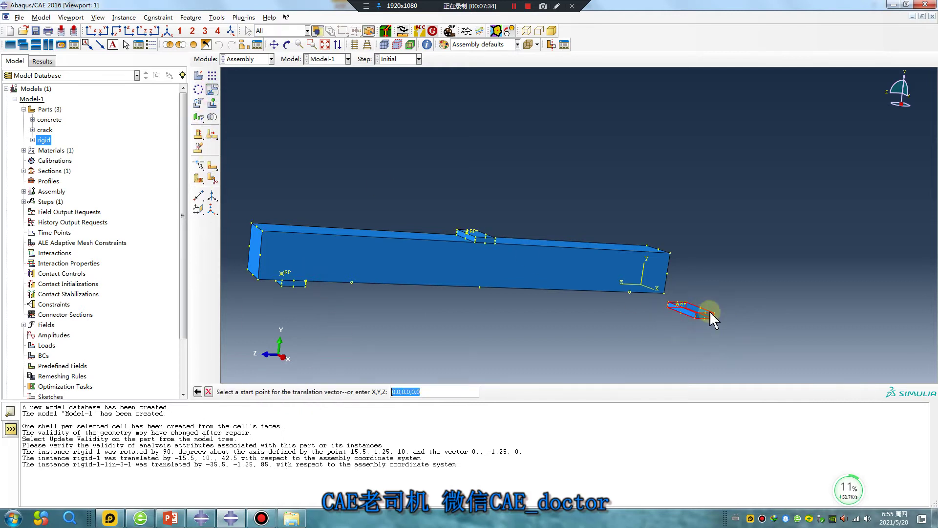
left_click(698, 314)
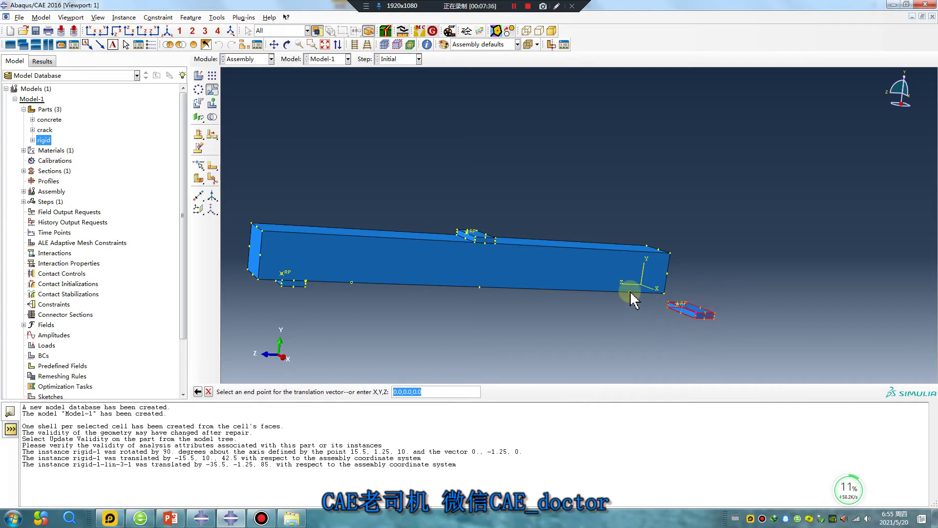
left_click(630, 291)
left_click(282, 391)
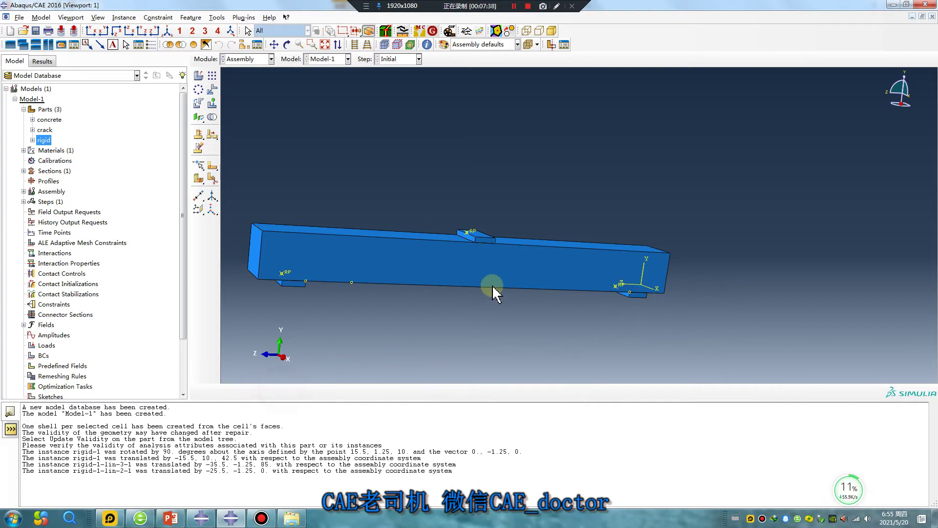
- Create a dependent instance of the crack part, auto-offset from other instances, and select it for translation
left_click(199, 75)
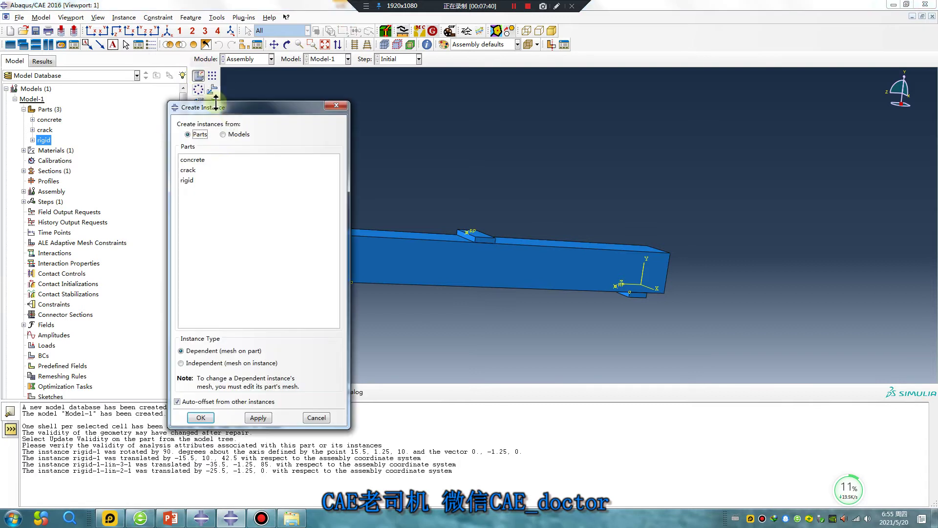
left_click(194, 170)
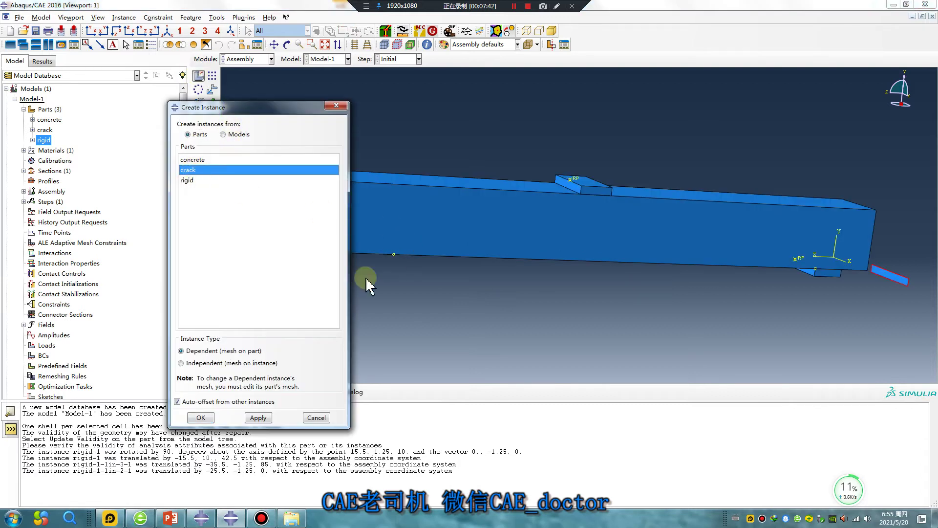
left_click(201, 418)
left_click(212, 89)
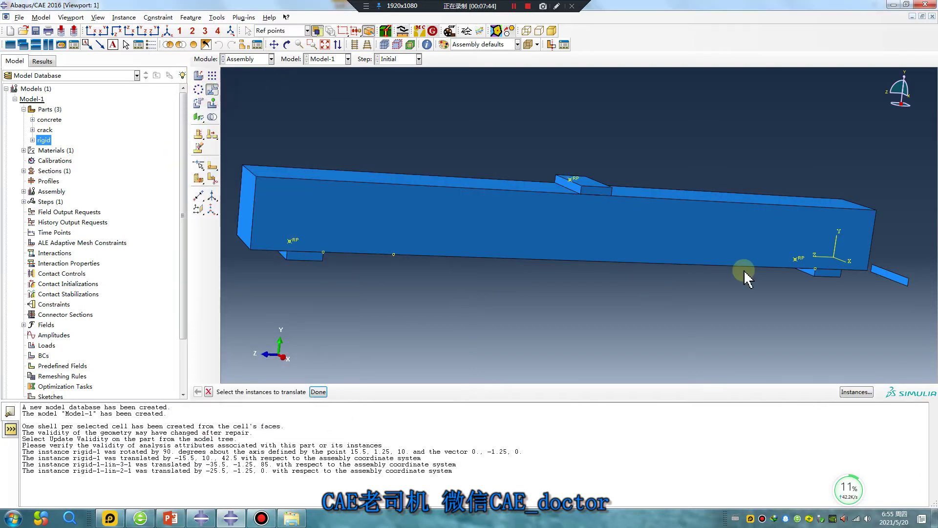
middle_click(880, 308)
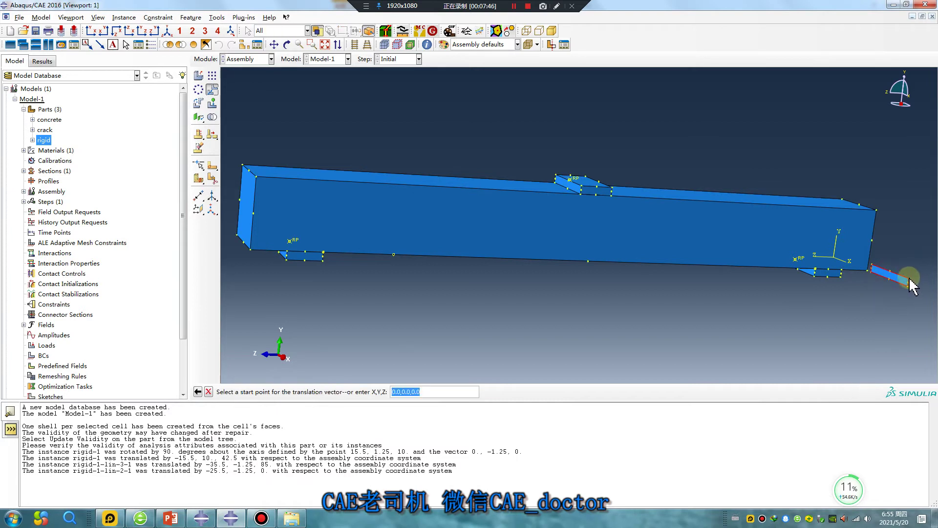
left_click(910, 279)
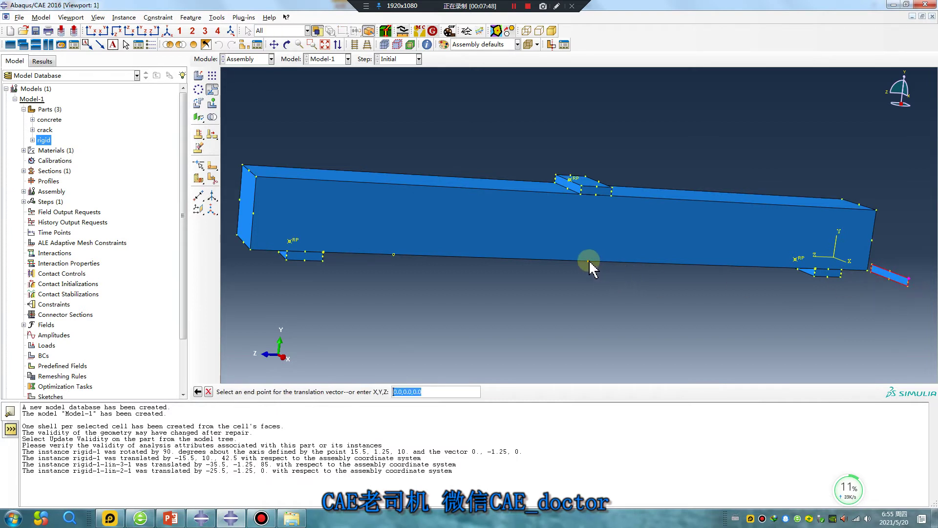
left_click(589, 263)
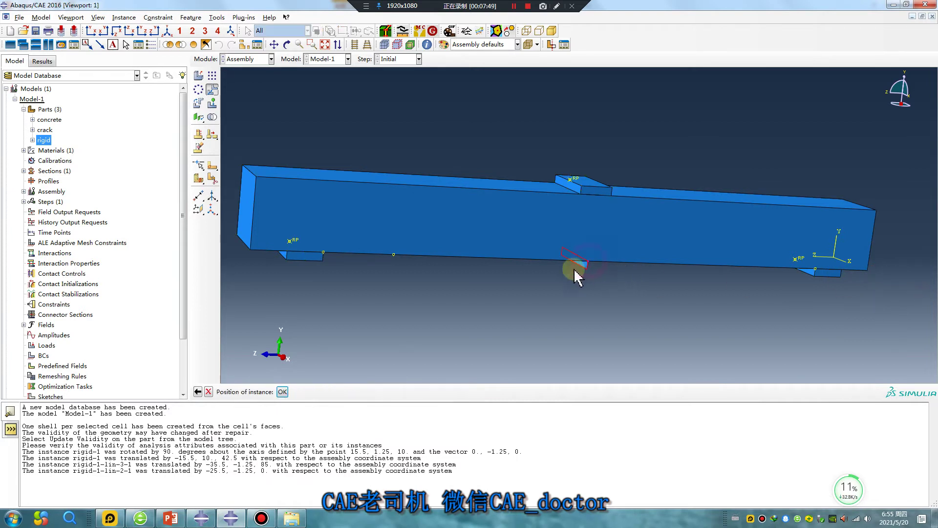
left_click(199, 391)
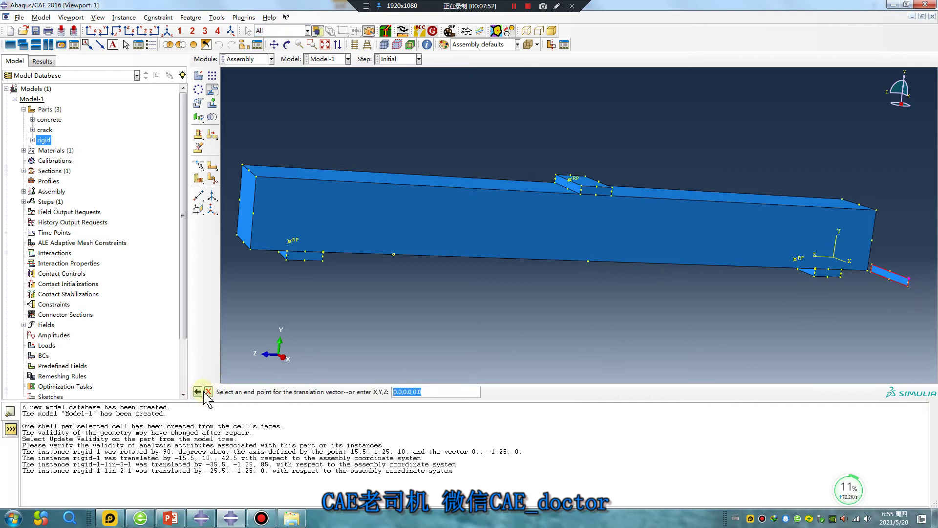
- Translate the crack instance from its lower front corner to the midpoint of the beam's lower front edge
left_click(907, 288)
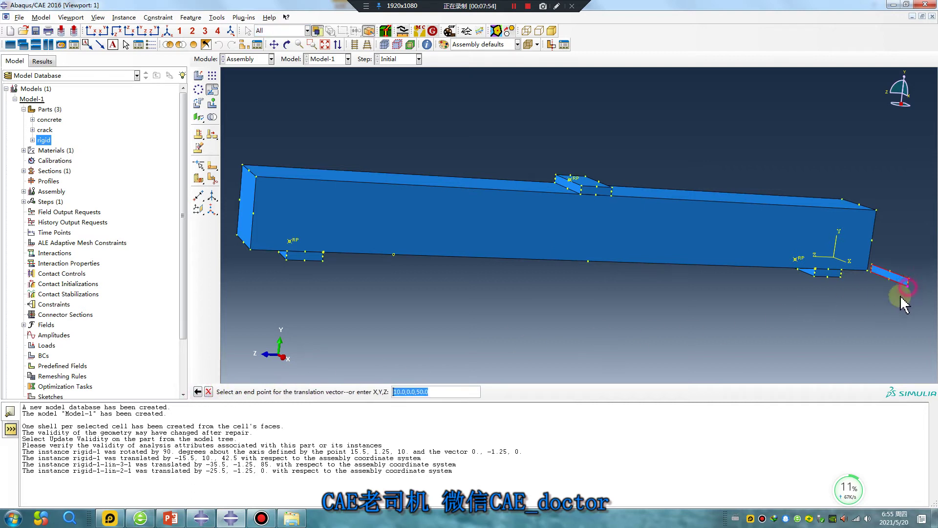
left_click(589, 262)
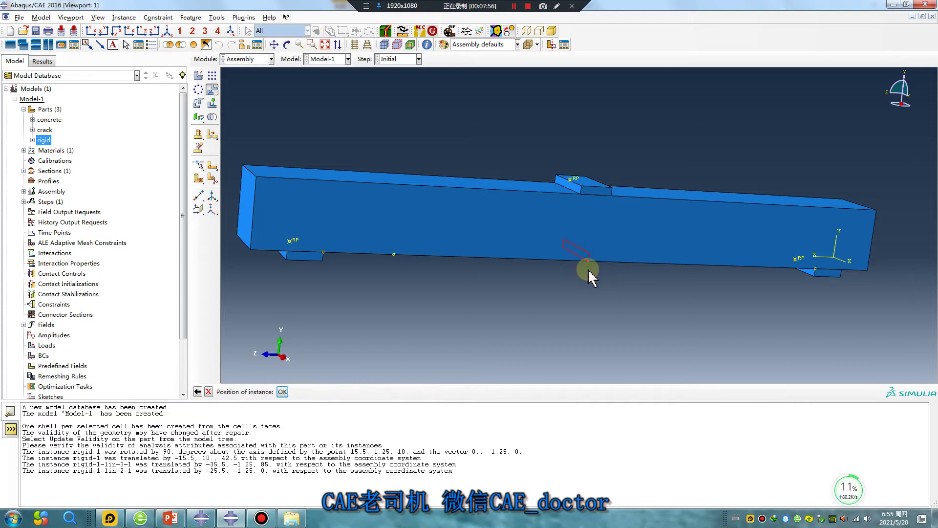
left_click(283, 391)
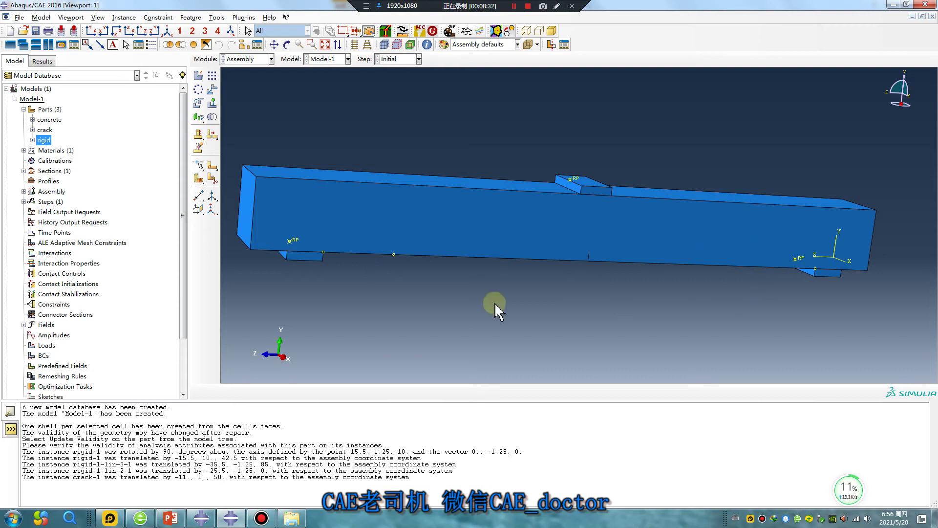
- Create a Static, General analysis step named Step-1 after the Initial step
left_click_drag(441, 299, 319, 119, "ctrl+alt")
left_click(270, 59)
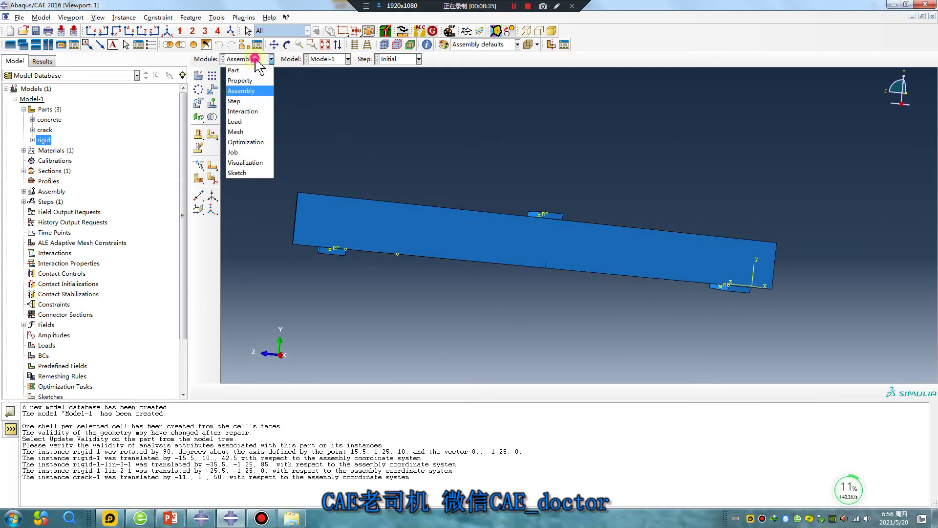
left_click(247, 100)
left_click(198, 76)
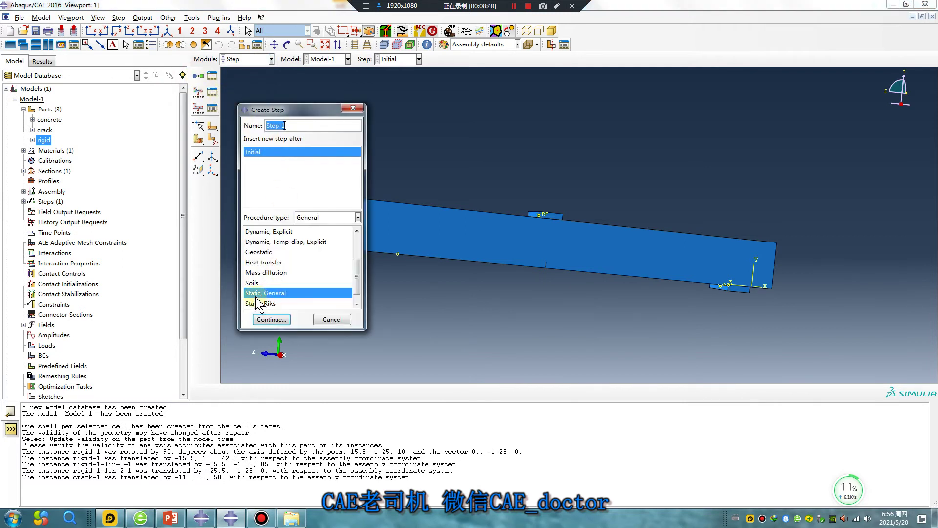
left_click(272, 319)
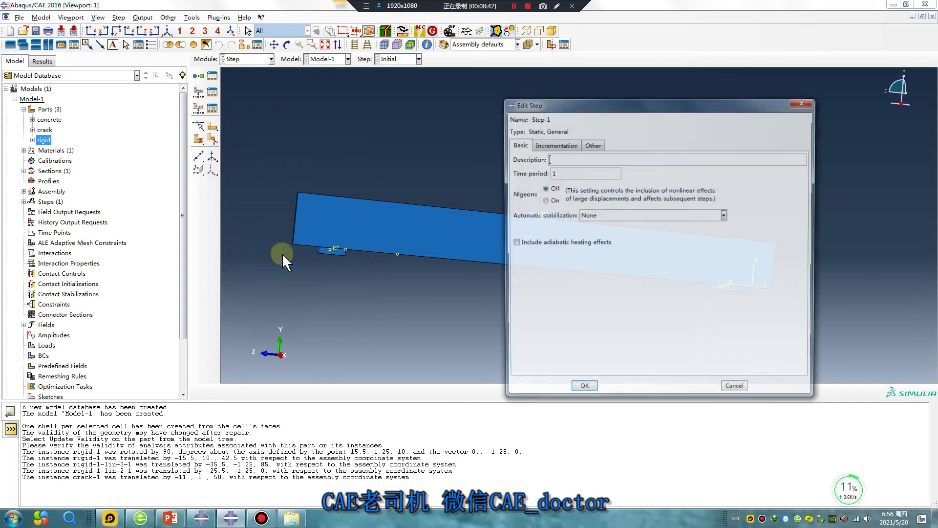
- Set Step-1's initial increment to 0.0001 and maximum to 0.1, append 000 to the maximum number of increments, and change the minimum's exponent to -12
left_click(556, 145)
left_click_drag(572, 194, 548, 204)
type("0.0001")
left_click_drag(658, 196, 630, 197)
type("0.1")
left_click(635, 171)
type("000")
left_click(617, 196)
key("BackSpace")
type("12")
left_click(582, 390)
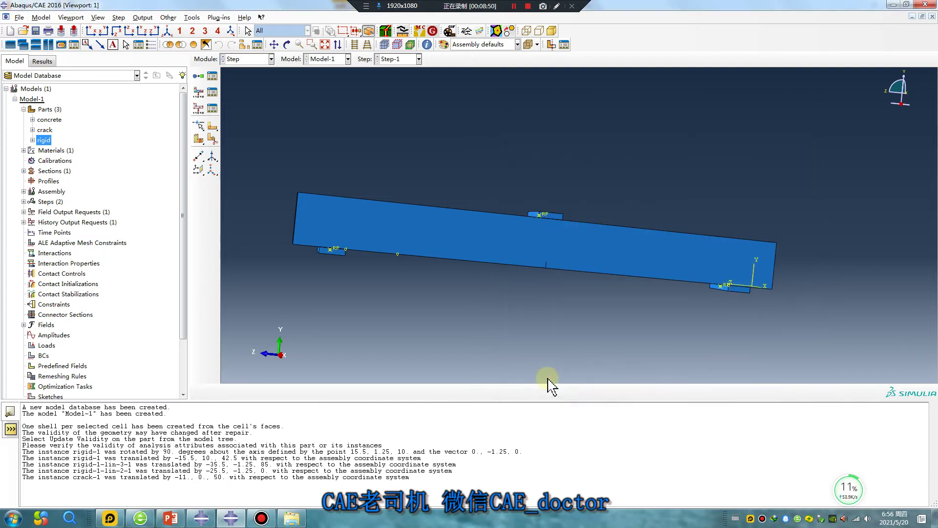
- Add the failure/fracture level set variables PHILSM and PSILSM to the field output request F-Output-1
left_click(212, 93)
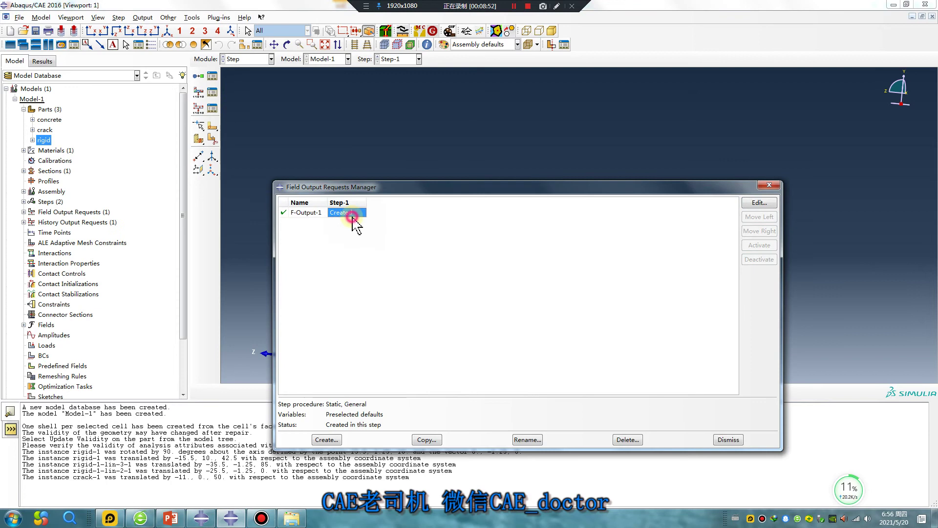
double_click(350, 211)
left_click(468, 282)
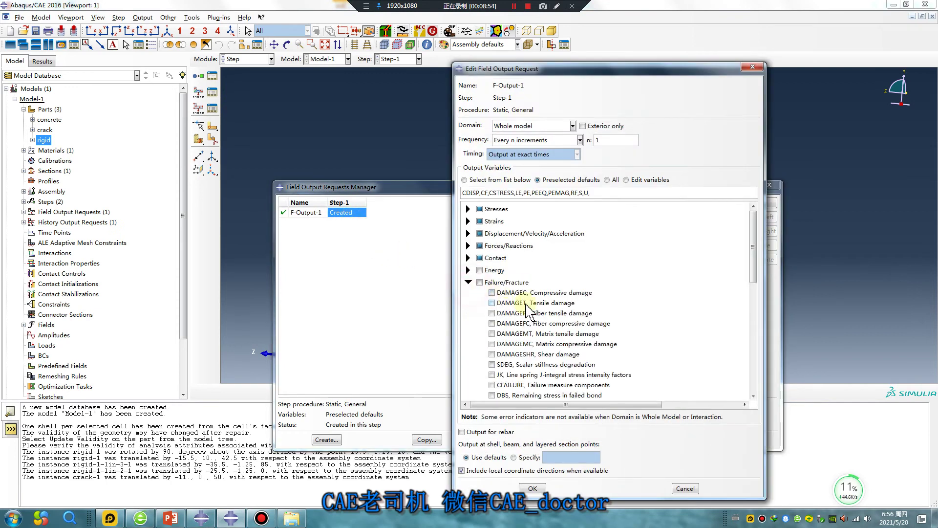
scroll(528, 323, "down", 10)
scroll(534, 336, "down", 3)
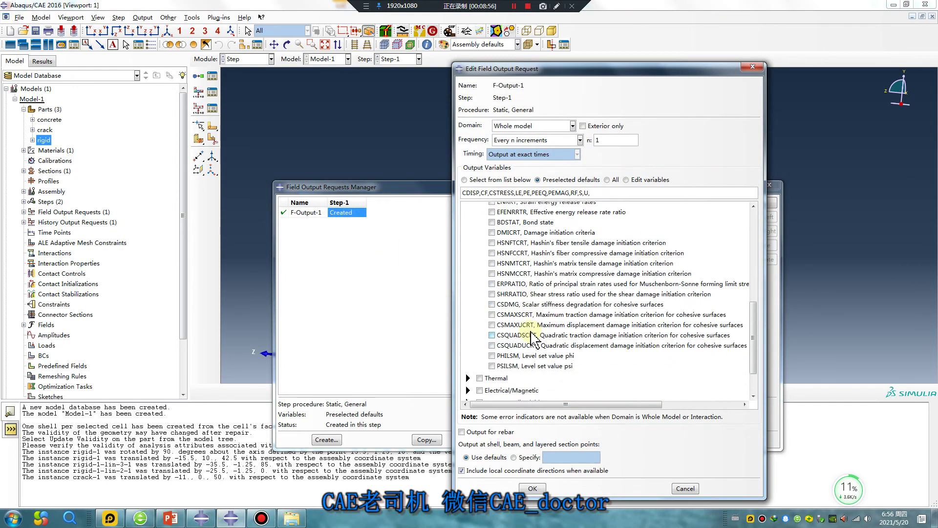
left_click(492, 346)
left_click(493, 347)
left_click(492, 337)
left_click(492, 347)
- Add the state variables STATUS and STATUSXFEM to F-Output-1 and save the field output request
scroll(484, 371, "down", 2)
left_click(468, 393)
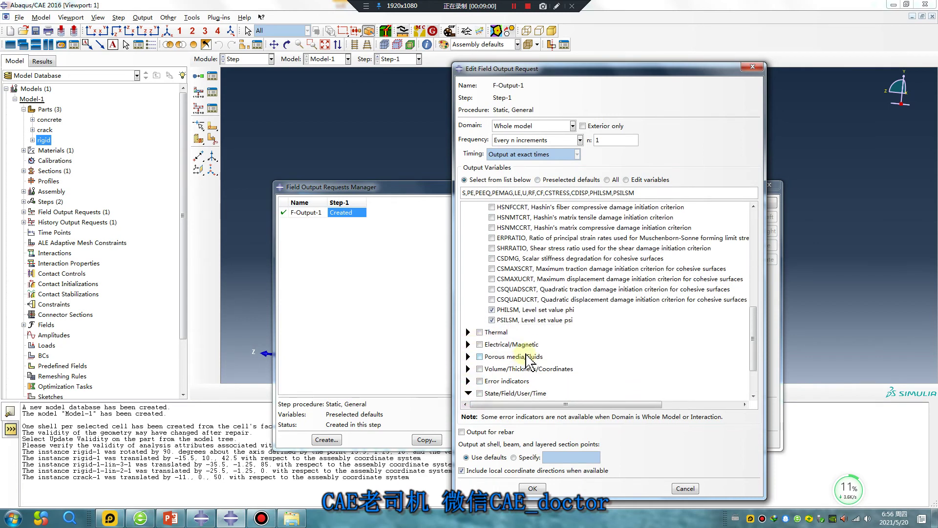
scroll(527, 359, "down", 3)
left_click(492, 383)
left_click(492, 393)
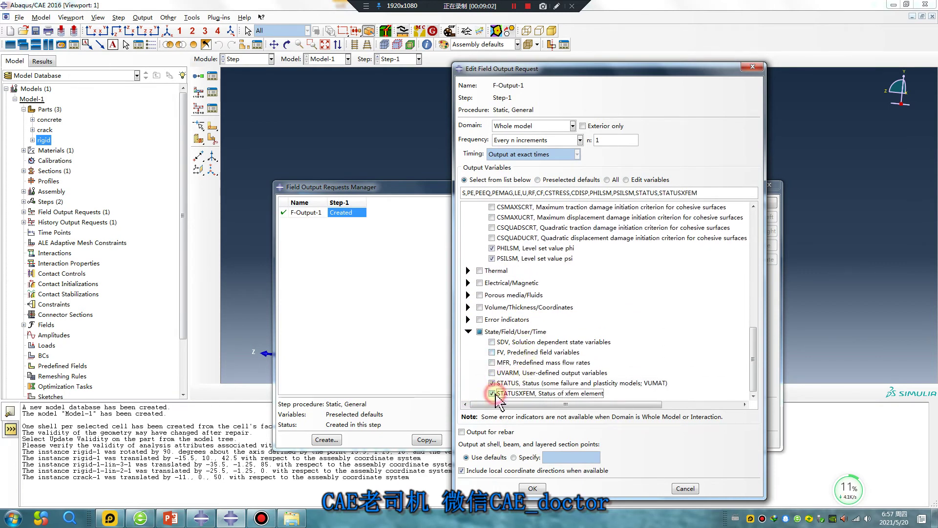
left_click(532, 488)
left_click(769, 185)
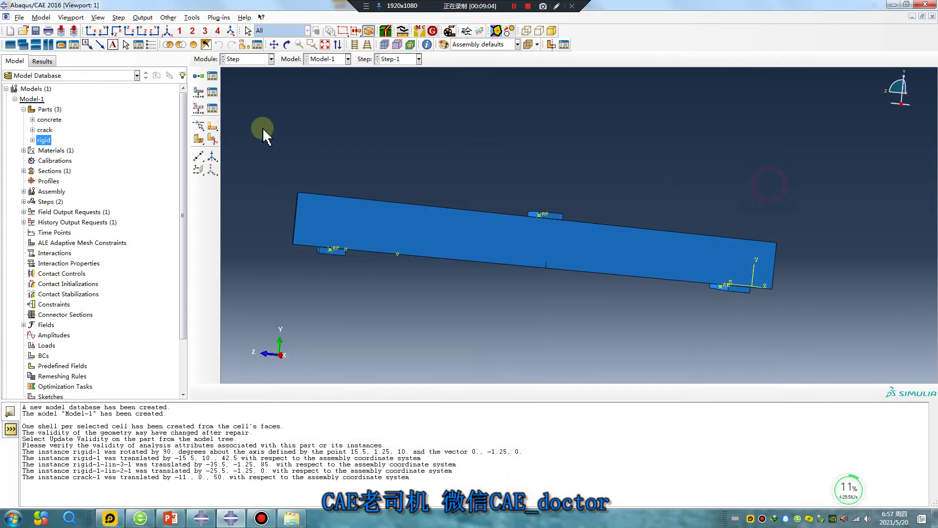
- In the Interaction module, start an XFEM crack named Crack-1 with the concrete beam as its crack domain
left_click(249, 59)
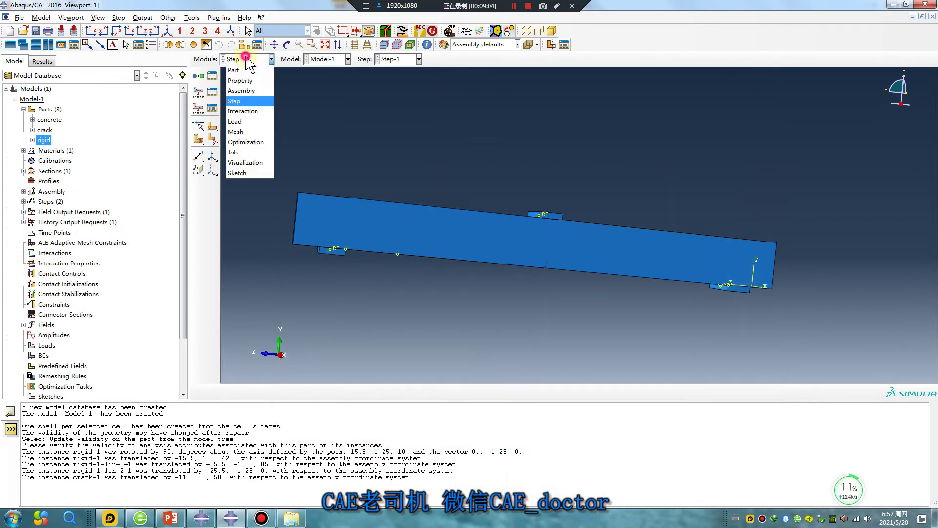
left_click(257, 111)
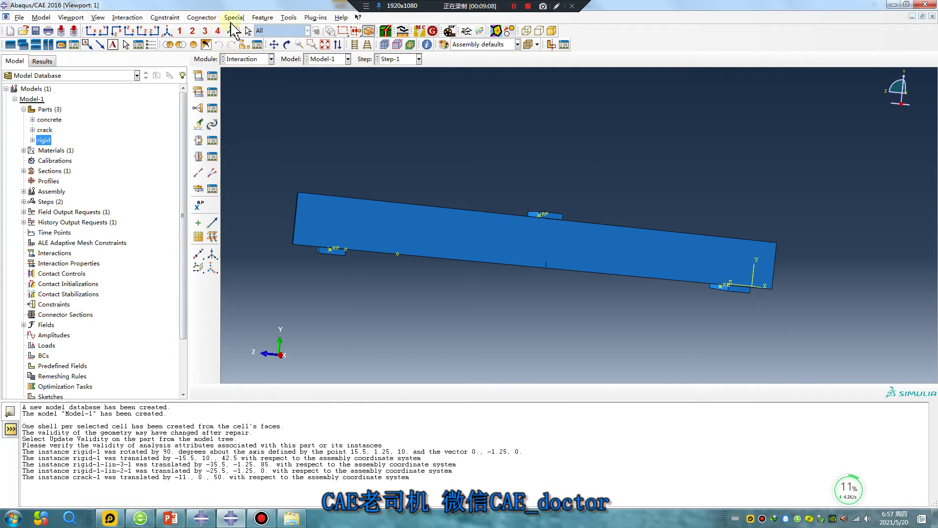
left_click(235, 17)
mouse_move(247, 40)
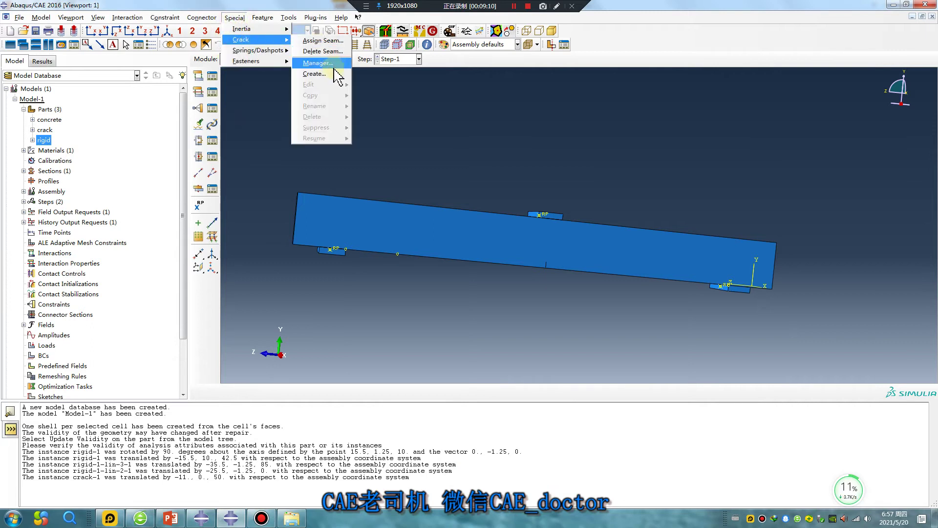
left_click(315, 41)
left_click(22, 133)
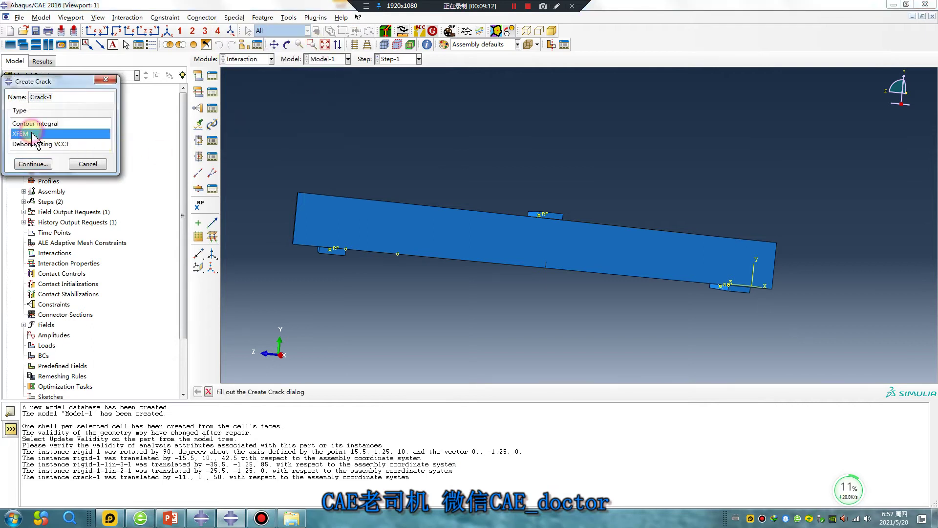
left_click(32, 163)
left_click(393, 232)
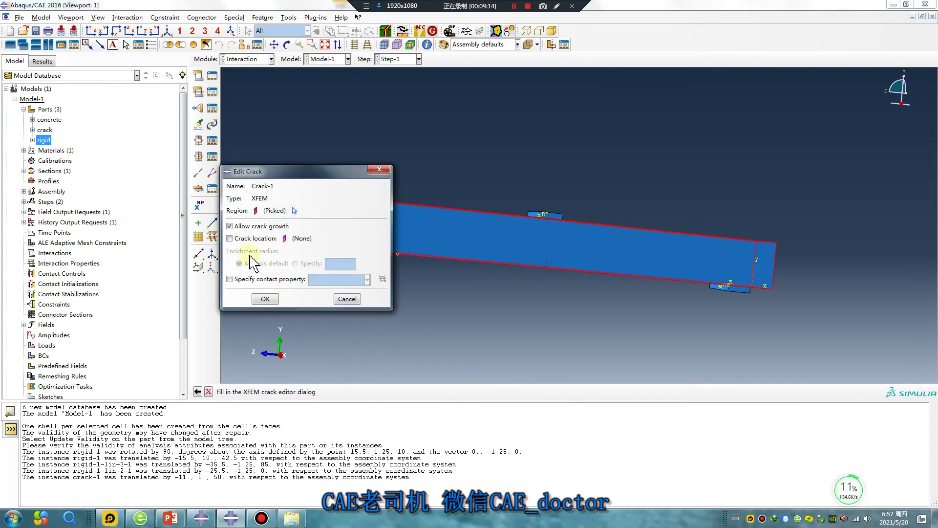
- Enable the crack location for Crack-1, assign the small crack instance at the beam's lower midspan, and accept the crack definition
left_click(229, 238)
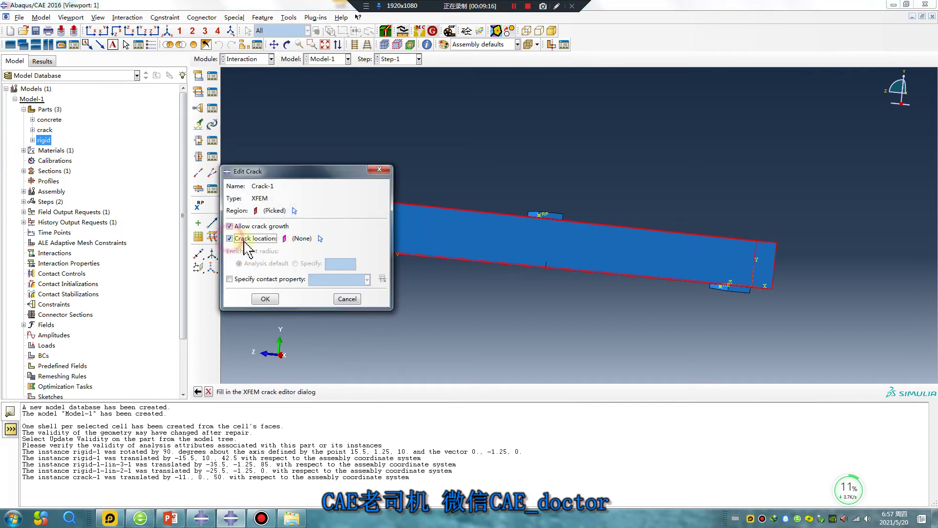
left_click(319, 238)
left_click(541, 264)
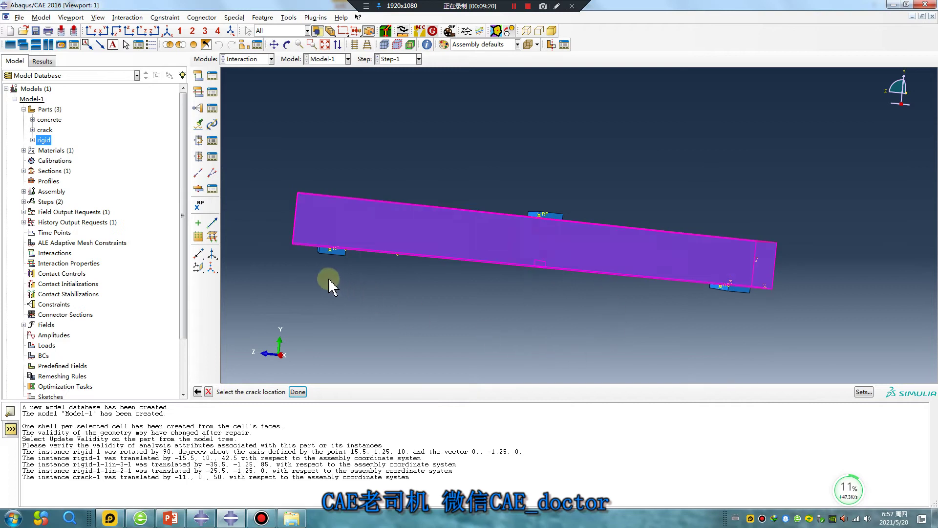
left_click(260, 156)
left_click(545, 265)
scroll(562, 279, "up", 3)
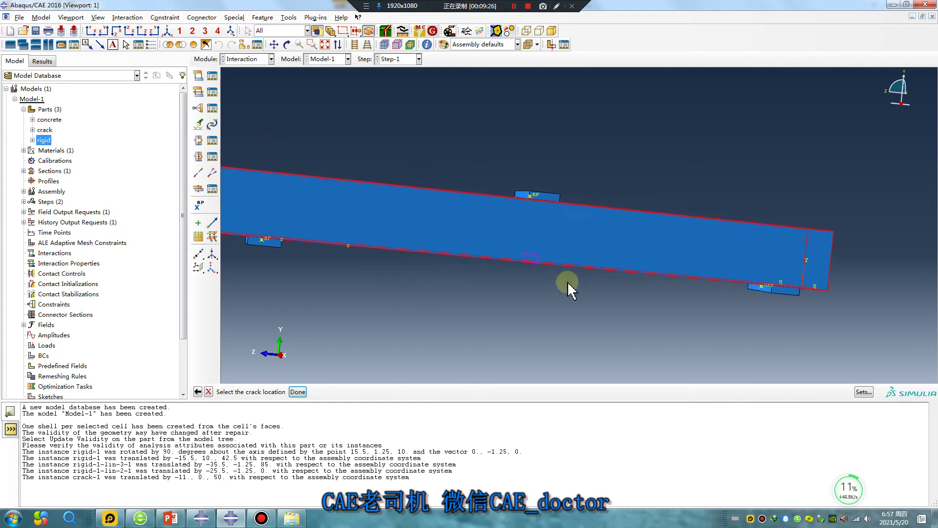
scroll(535, 252, "up", 2)
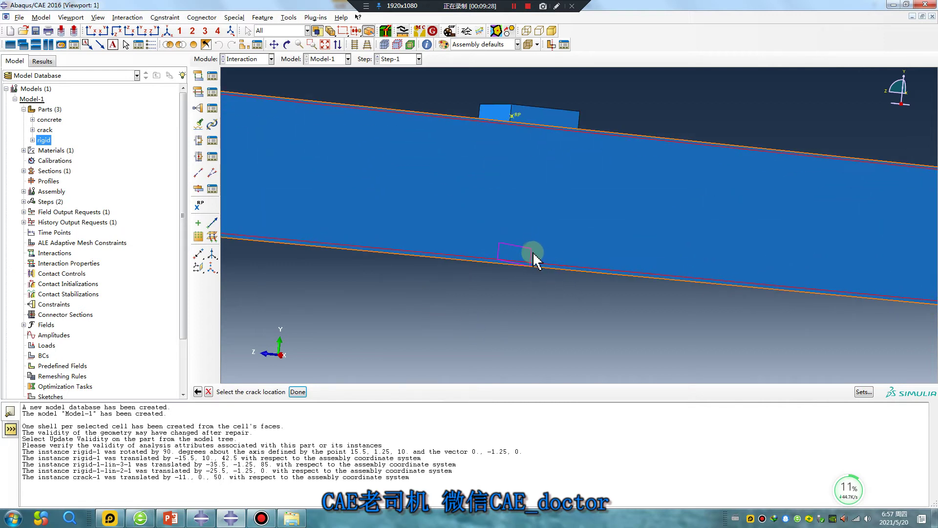
left_click(298, 392)
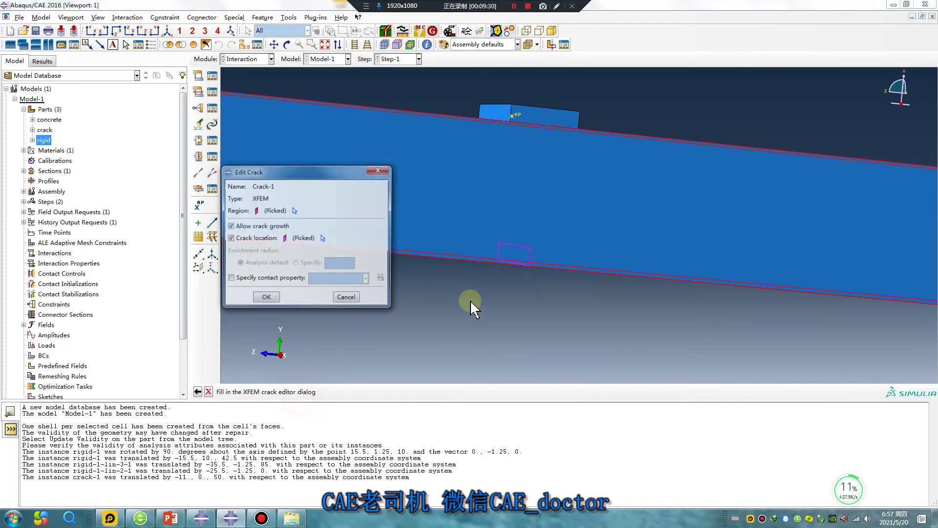
left_click(266, 296)
- Find contact pairs across the whole model using a 0.001 separation tolerance and a 20-degree surface extension angle
scroll(570, 241, "down", 5)
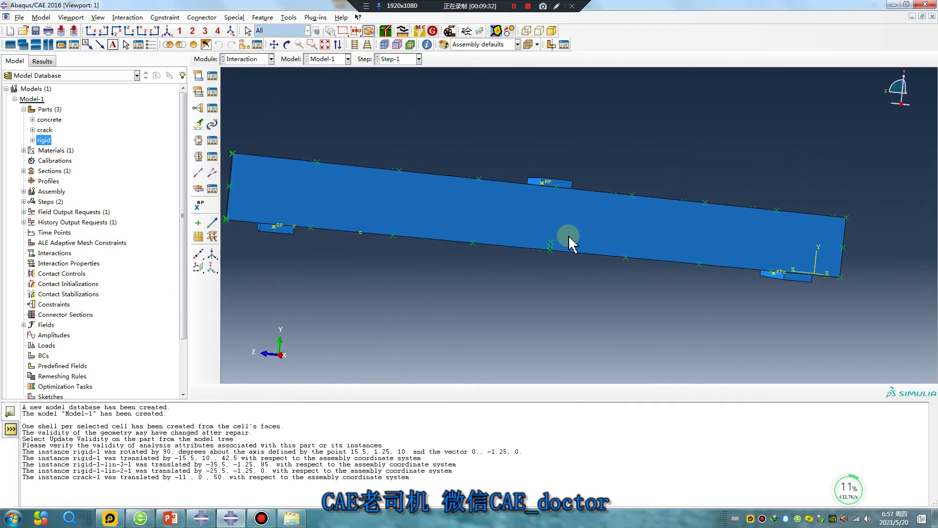
scroll(570, 241, "down", 1)
left_click_drag(596, 217, 514, 264, "ctrl+alt")
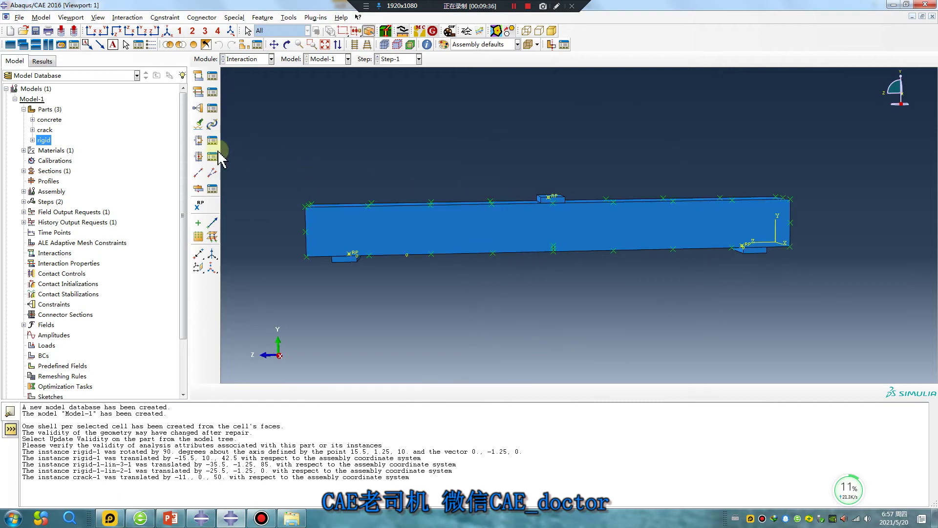
left_click(199, 126)
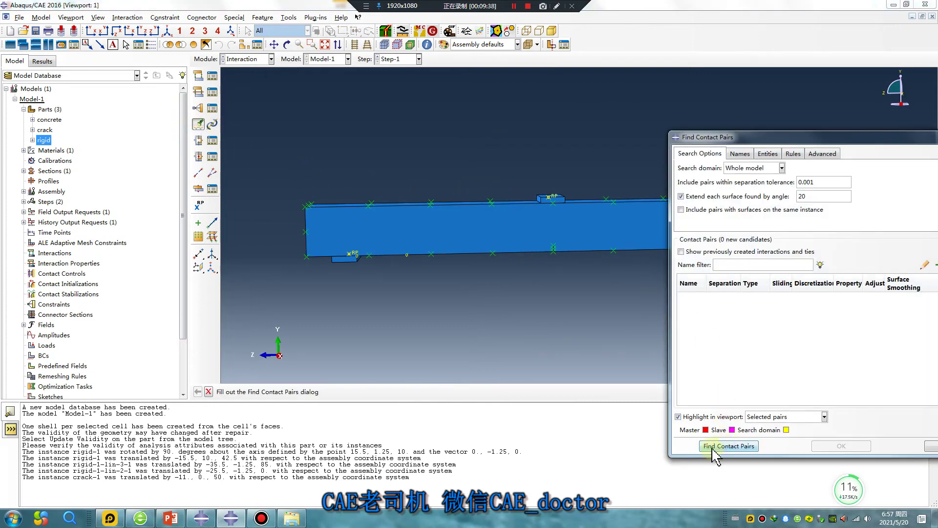
left_click(728, 446)
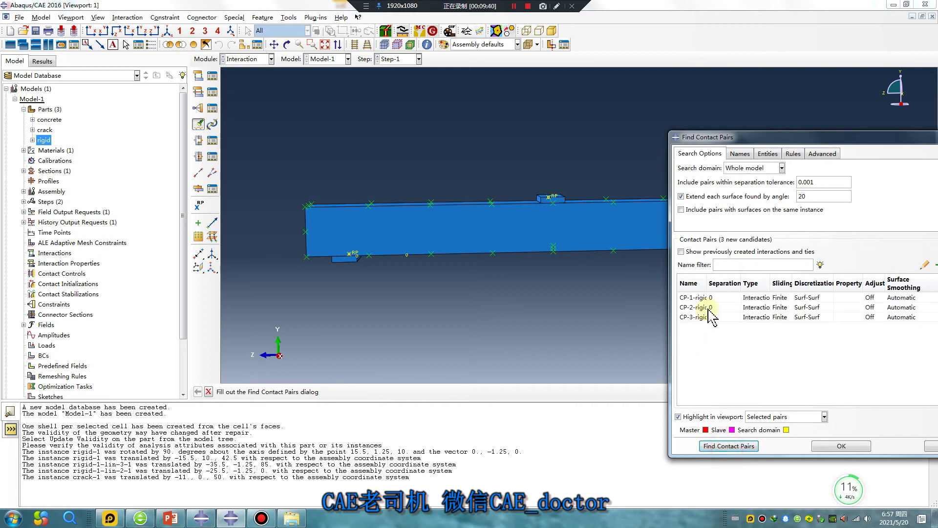
scroll(310, 186, "down", 3)
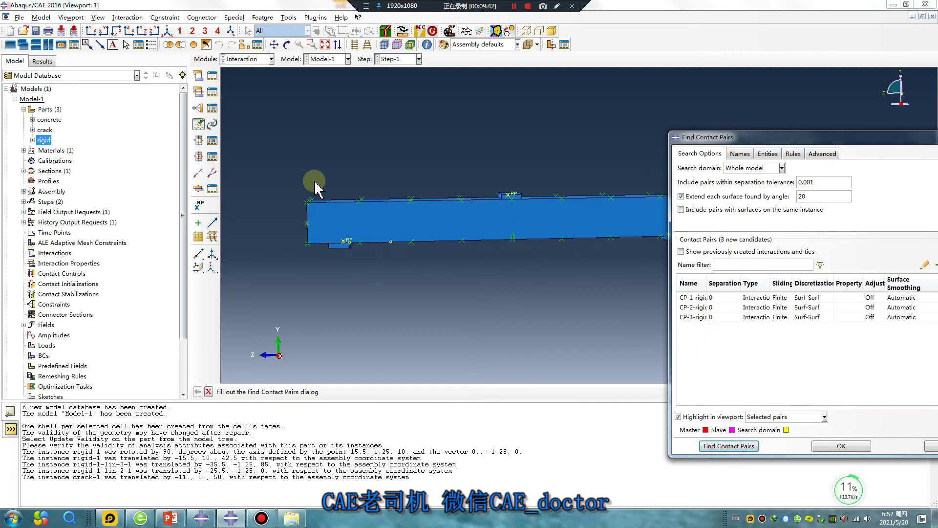
left_click_drag(738, 138, 689, 109)
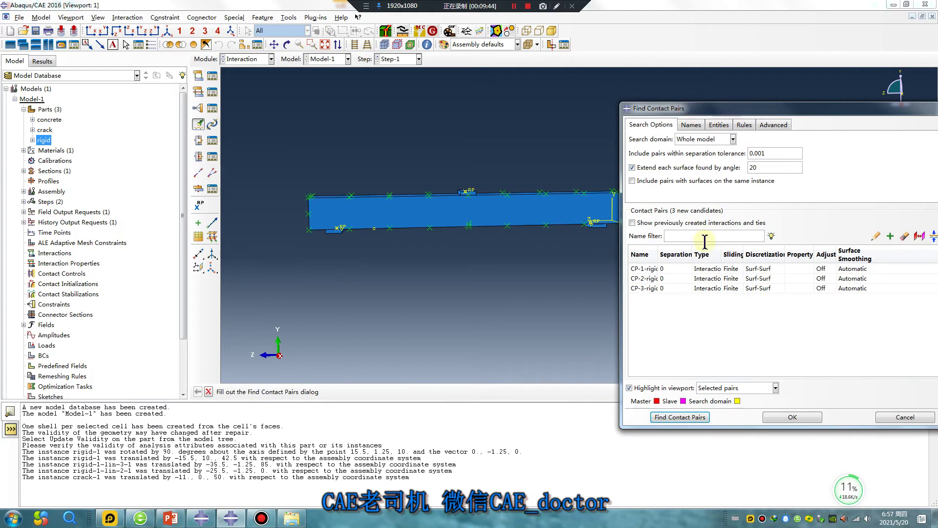
- Create contact property IntProp-1 for all the found pairs, with isotropic penalty tangential friction and a coefficient of 0.4
left_click(802, 254)
double_click(807, 258)
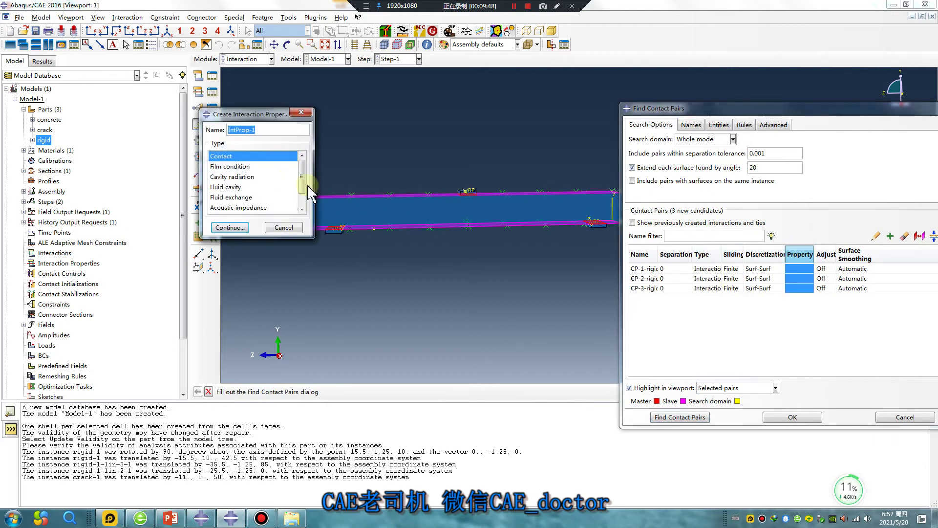
left_click(230, 227)
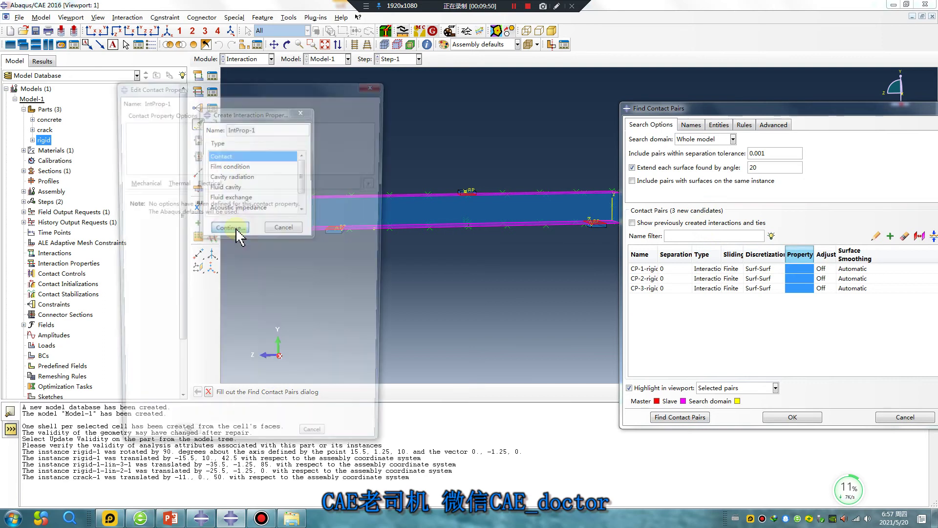
left_click(142, 182)
left_click(147, 193)
left_click(195, 214)
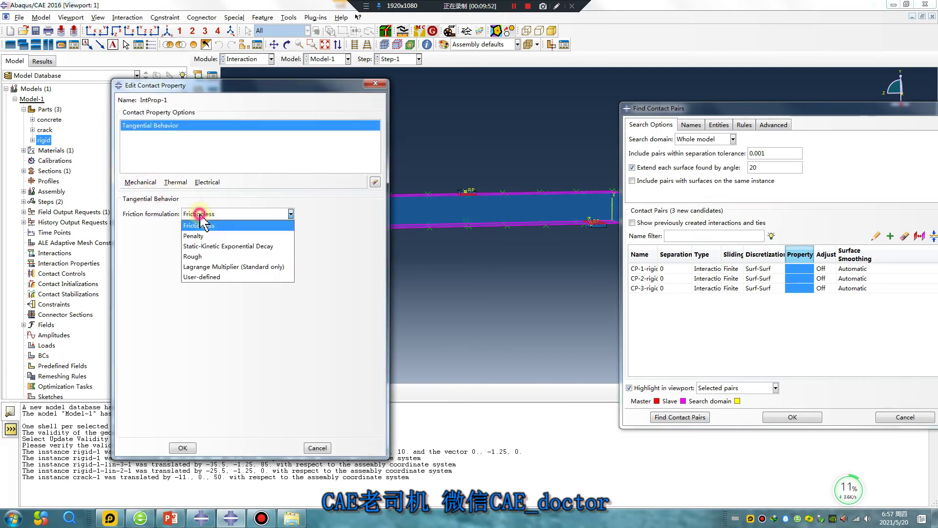
left_click(210, 236)
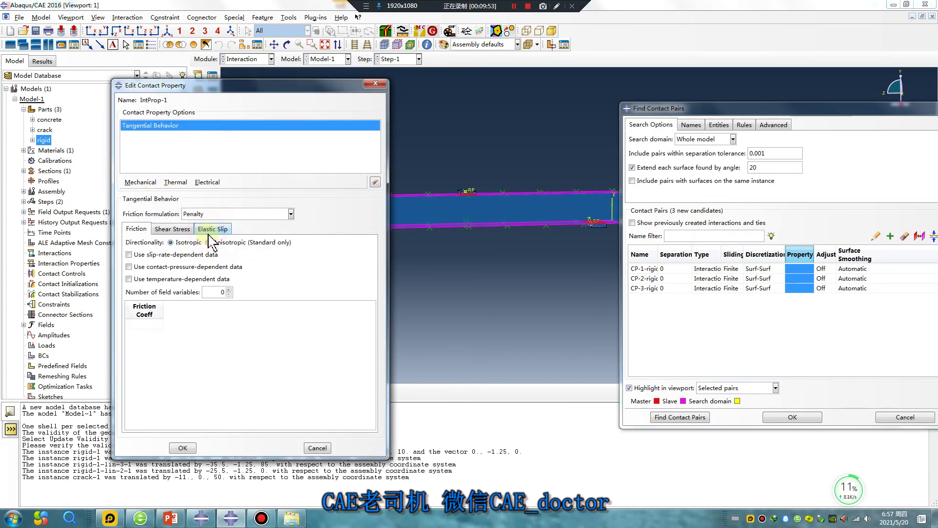
left_click(153, 324)
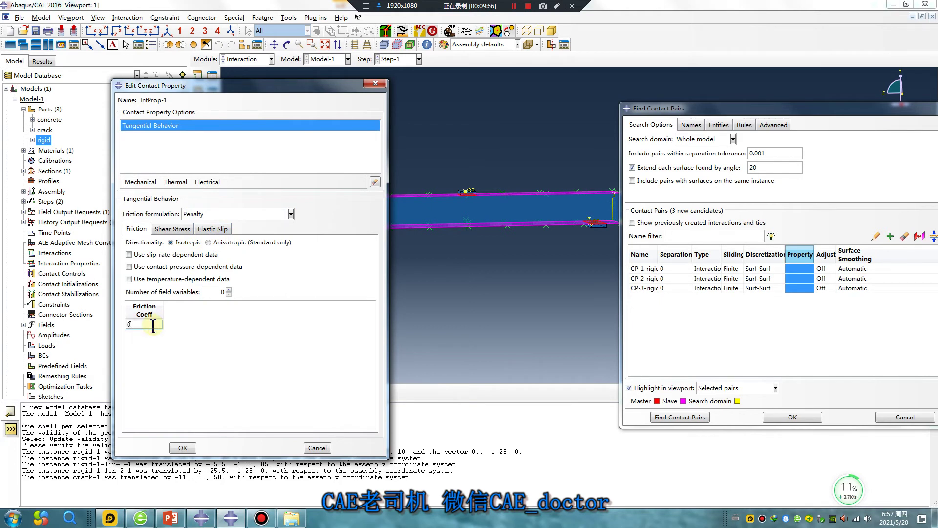
type("0.4")
- Add "Hard" Contact normal behavior with separation allowed to IntProp-1, and create the rigid-to-concrete contact interactions
left_click(138, 182)
left_click(146, 203)
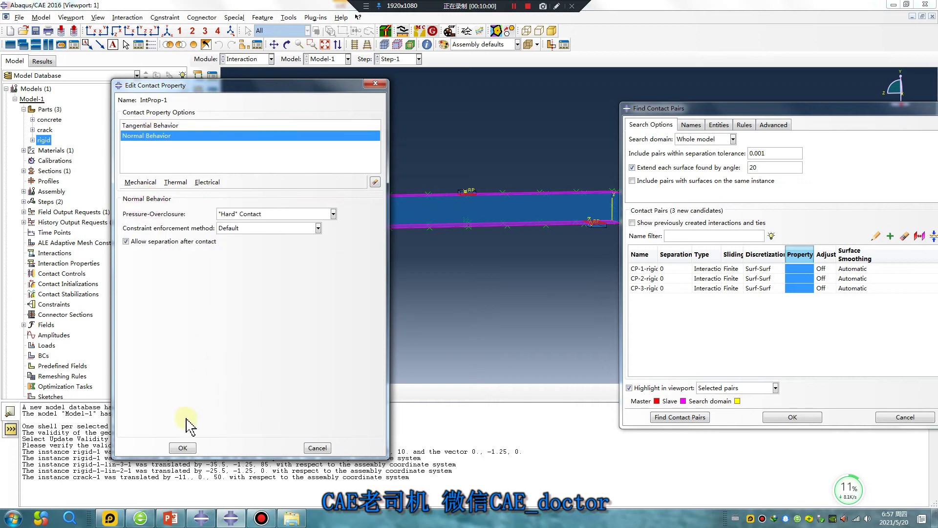
left_click(183, 448)
left_click(792, 417)
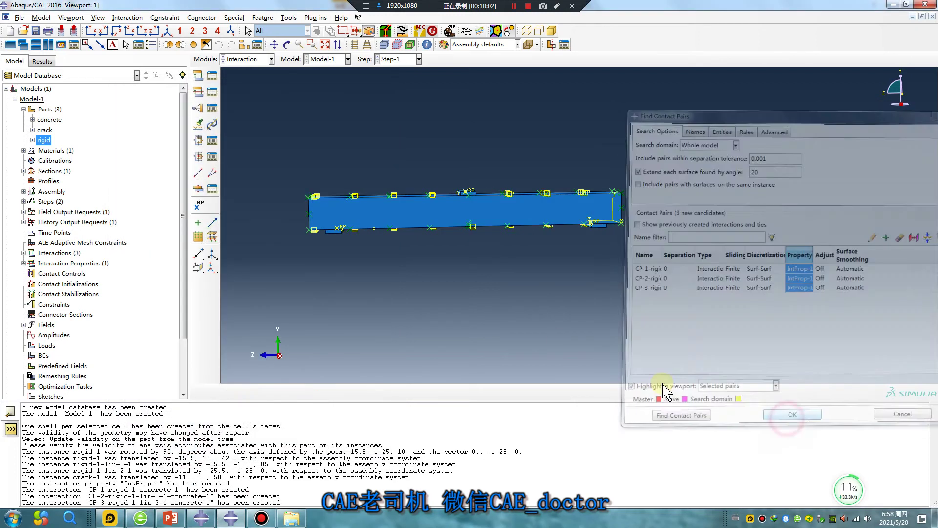
- In the Mesh module, seed the rigid part with an approximate global size of 2 and mesh it
left_click(242, 59)
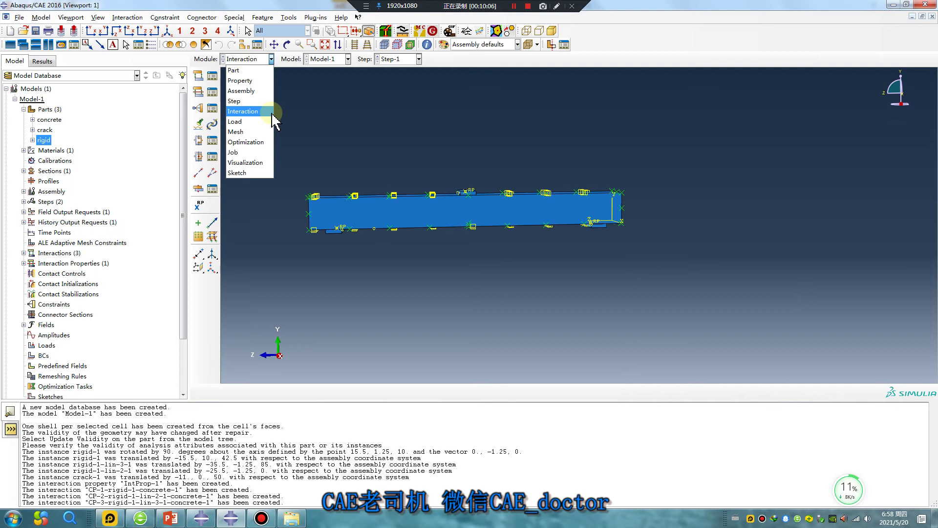
left_click(239, 131)
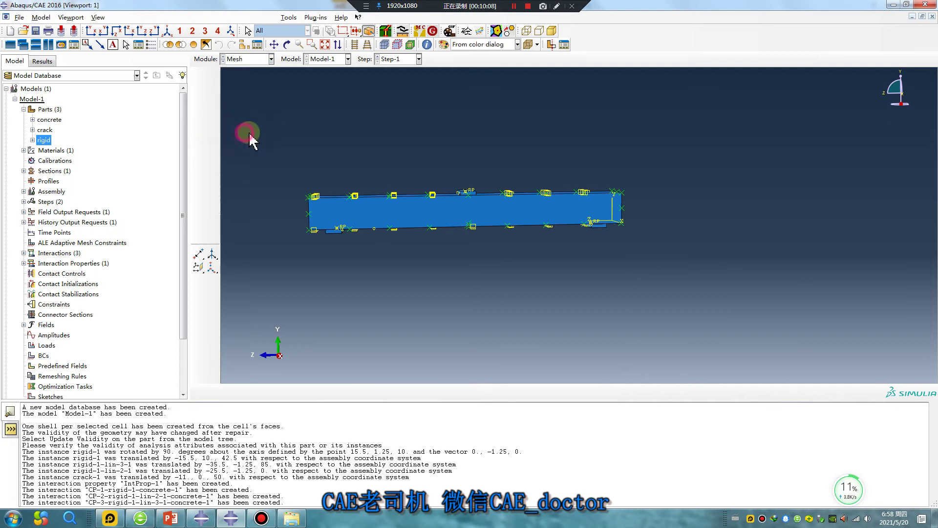
left_click(425, 59)
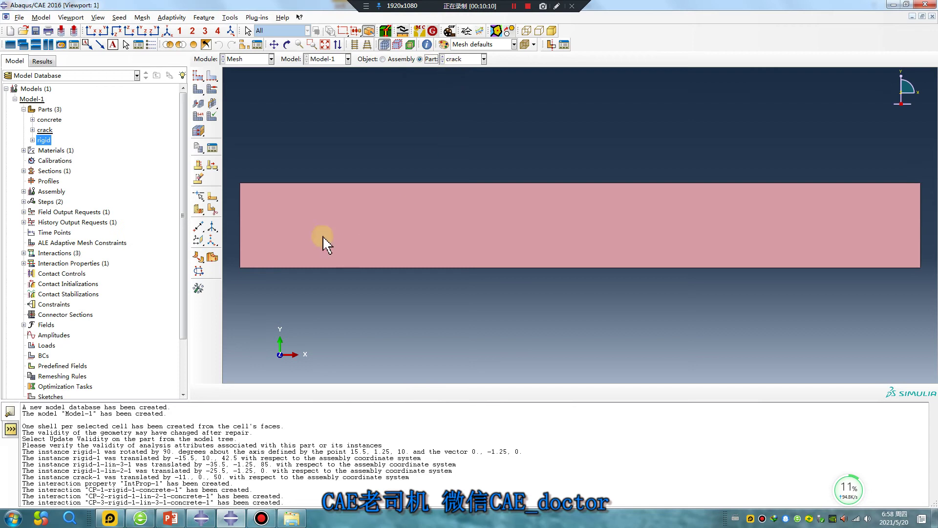
left_click(484, 59)
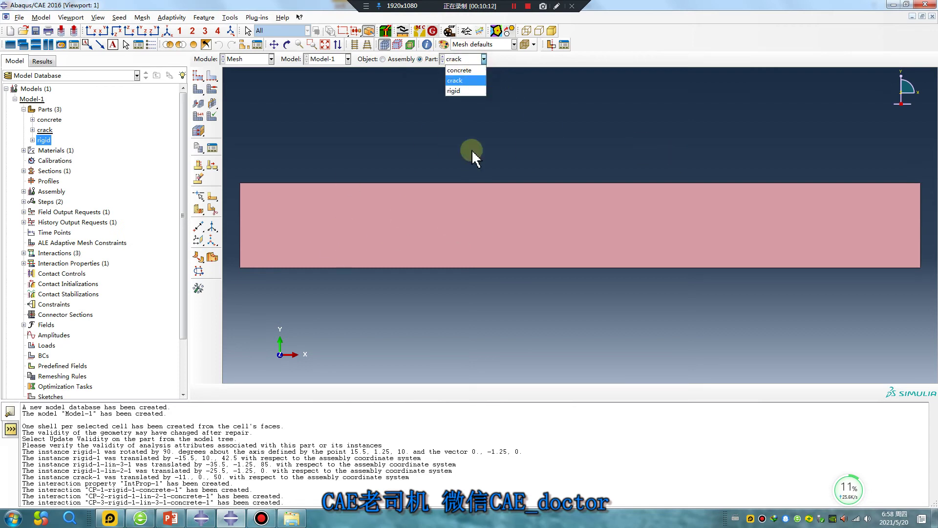
left_click(462, 91)
left_click(198, 76)
double_click(180, 147)
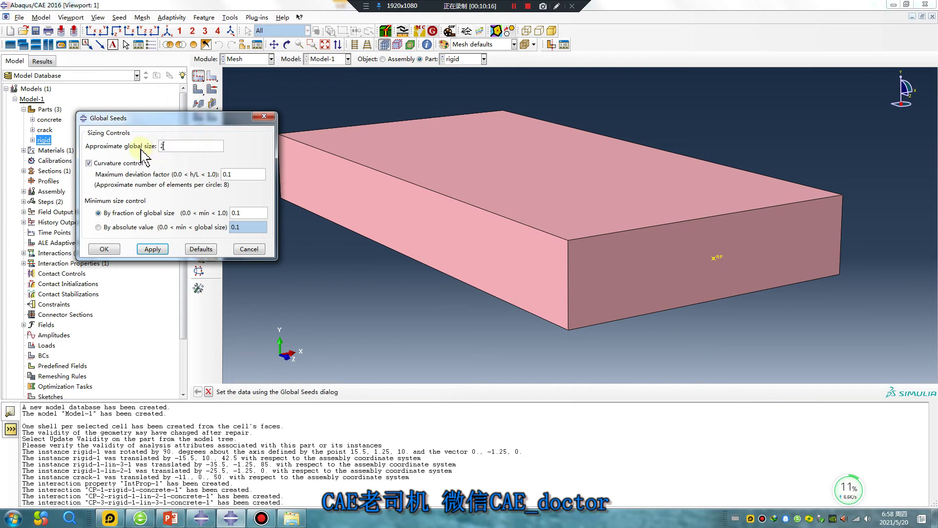
left_click(153, 249)
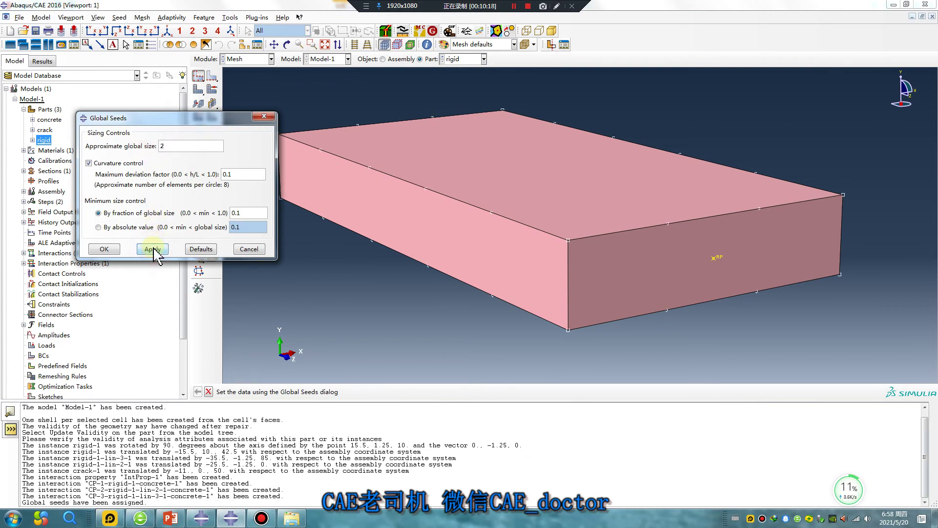
double_click(160, 145)
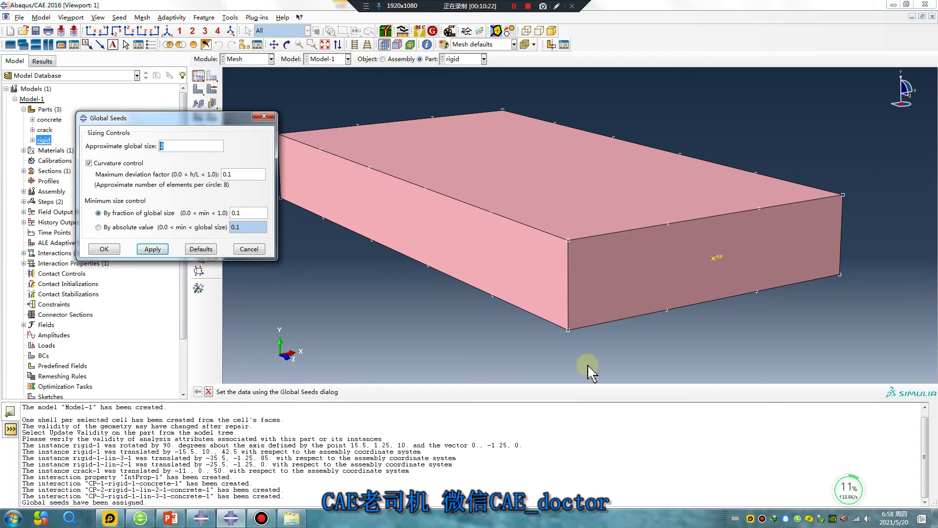
left_click(114, 251)
left_click(197, 89)
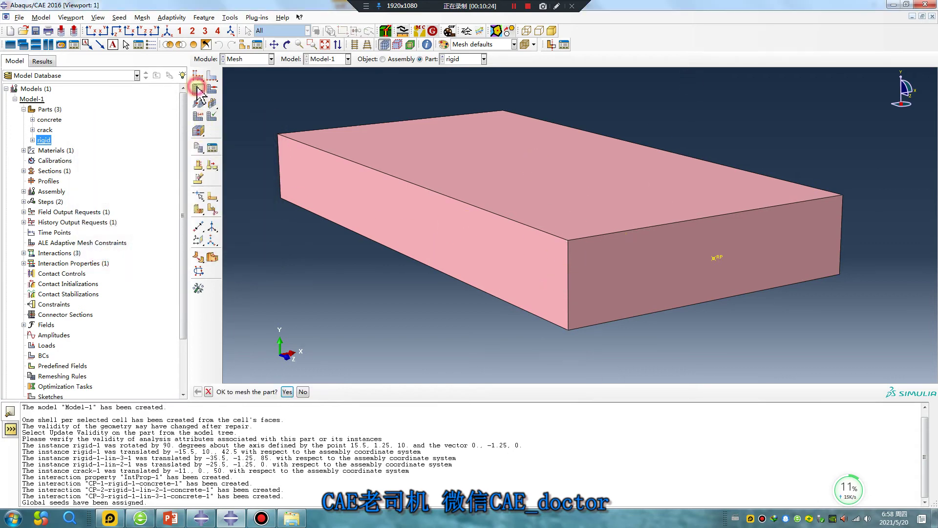
left_click(303, 388)
- Switch to the concrete part and open its global seed settings
left_click(484, 59)
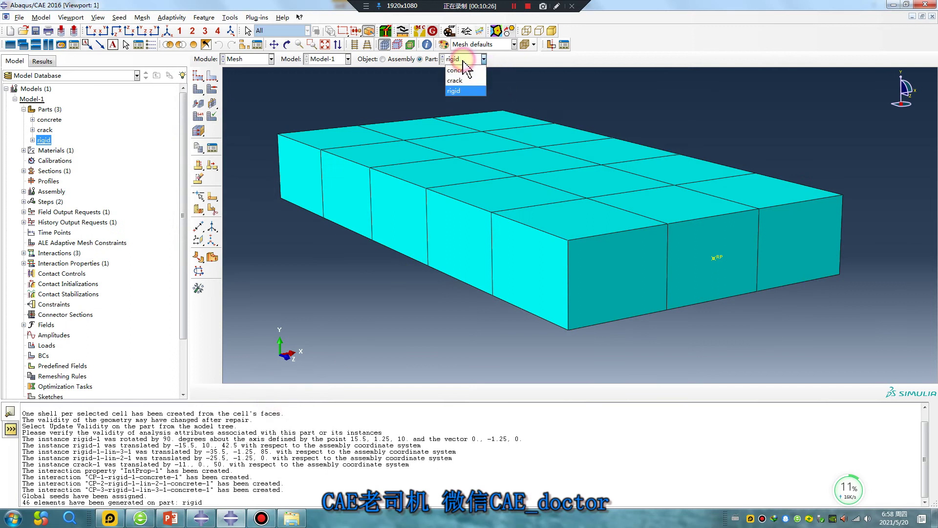
left_click(462, 69)
left_click(198, 75)
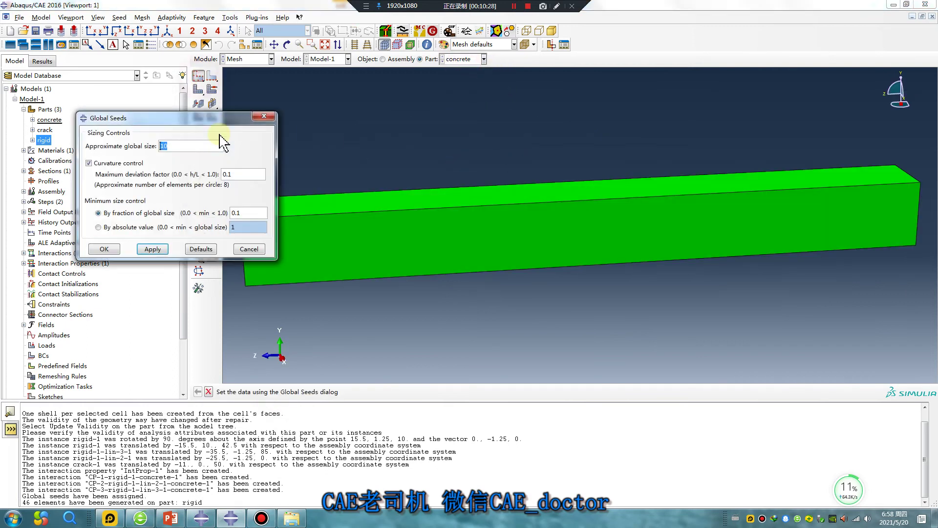
- Try approximate global seed sizes of 10, 5 and 4 on the concrete part
left_click(165, 246)
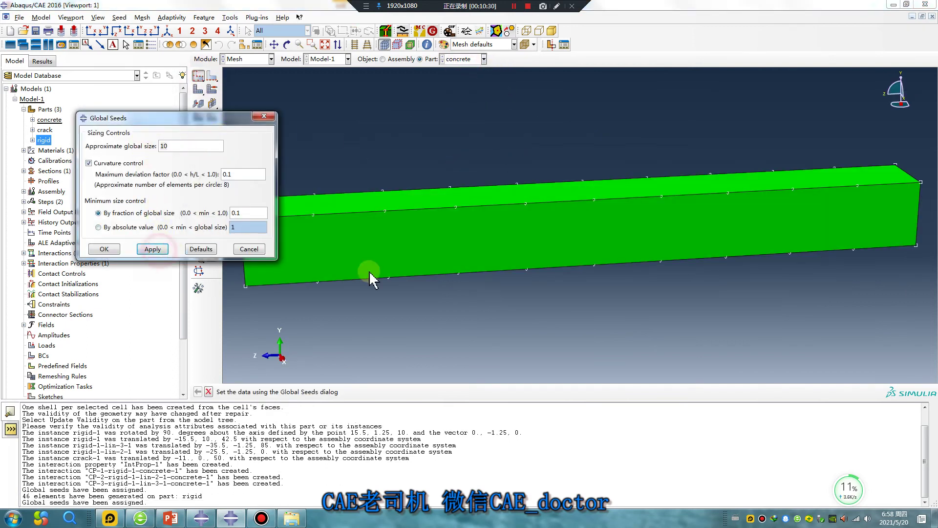
double_click(179, 142)
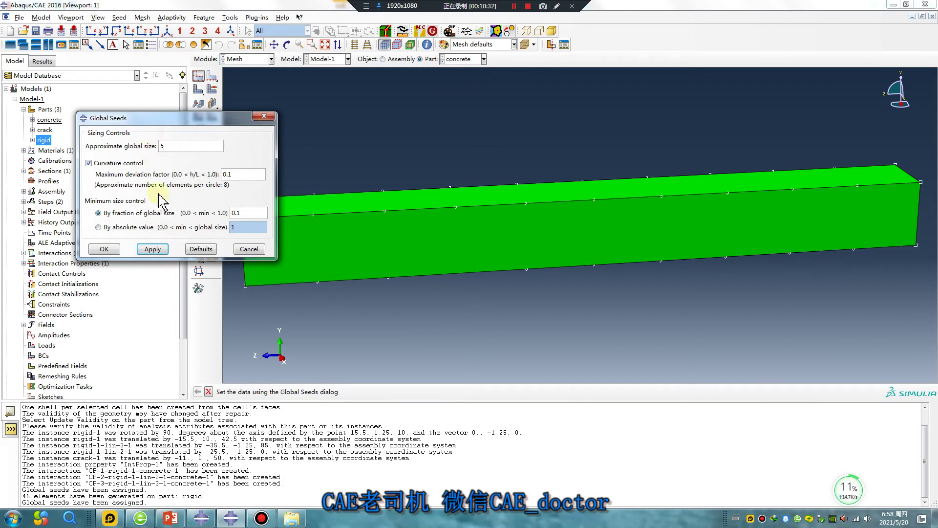
left_click(154, 249)
double_click(161, 147)
type("4")
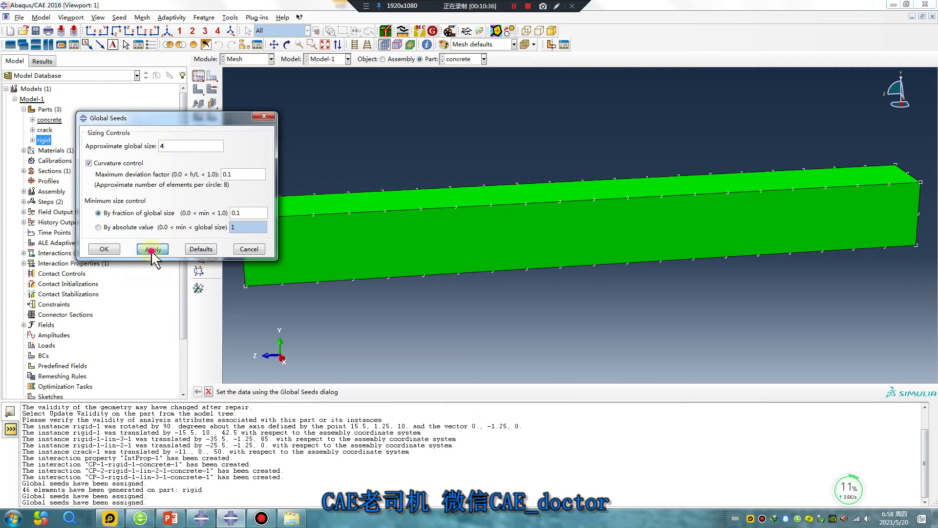
left_click(152, 249)
- Set the concrete part's approximate global seed size to 2 and mesh the part
double_click(161, 147)
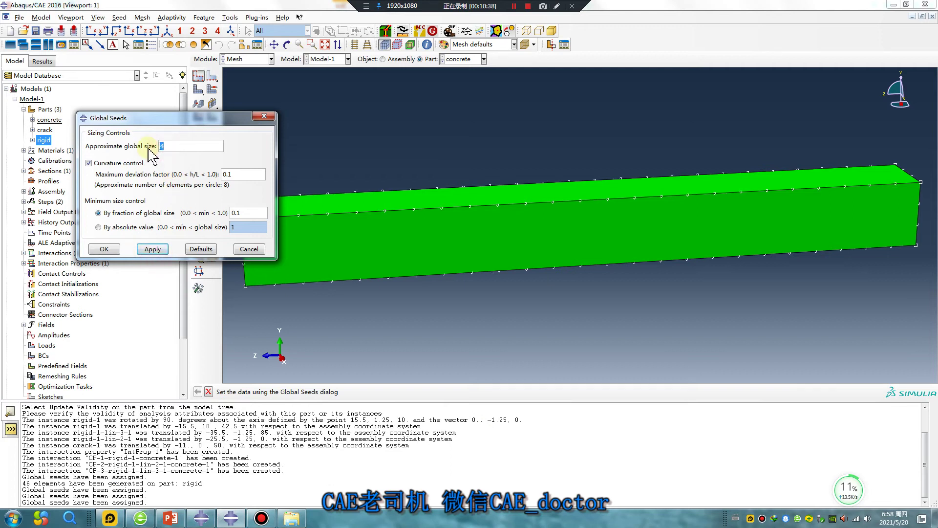
left_click(157, 250)
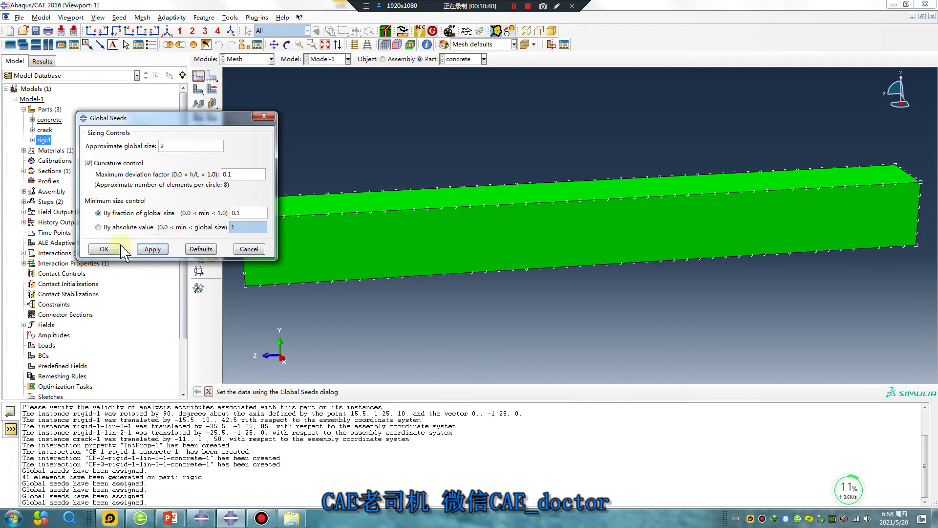
left_click(104, 249)
left_click(202, 90)
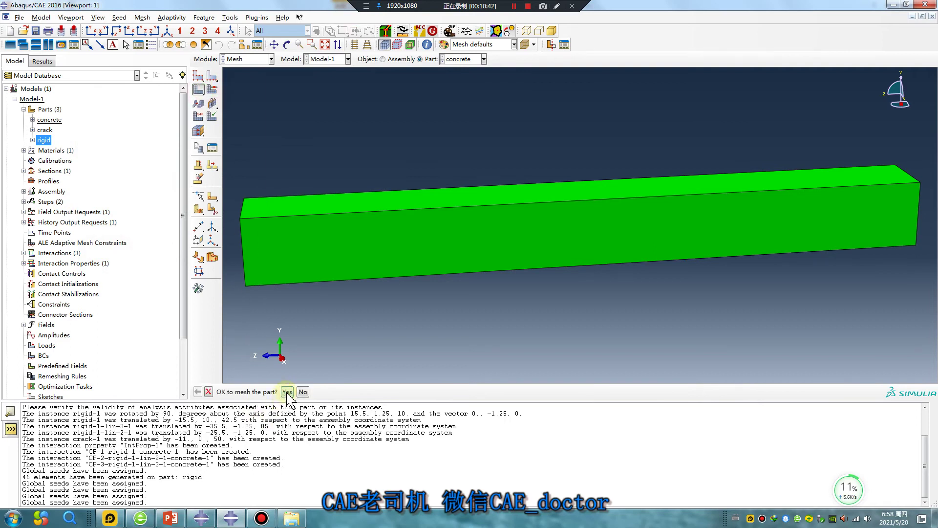
left_click(287, 392)
scroll(419, 329, "down", 2)
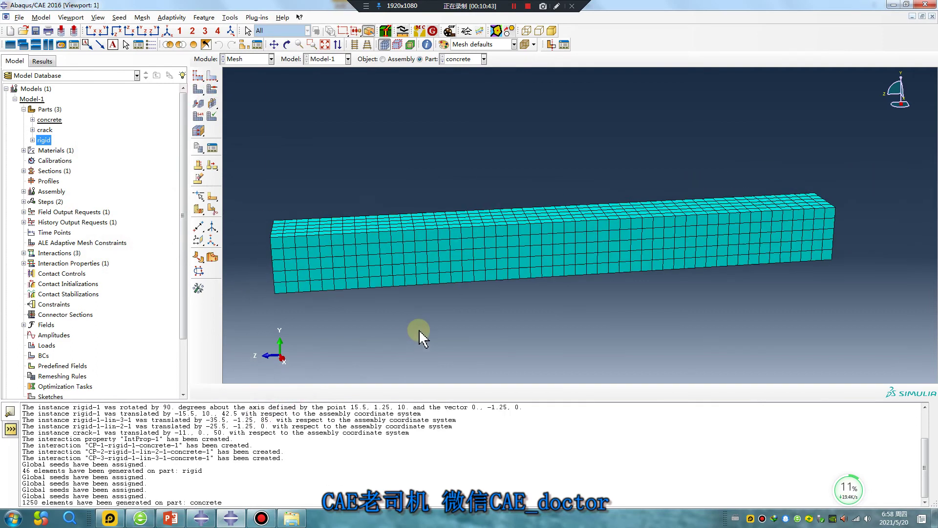
- Examine the assembly's mesh lines around the crack location at the beam's lower midspan
left_click(382, 59)
scroll(490, 190, "up", 3)
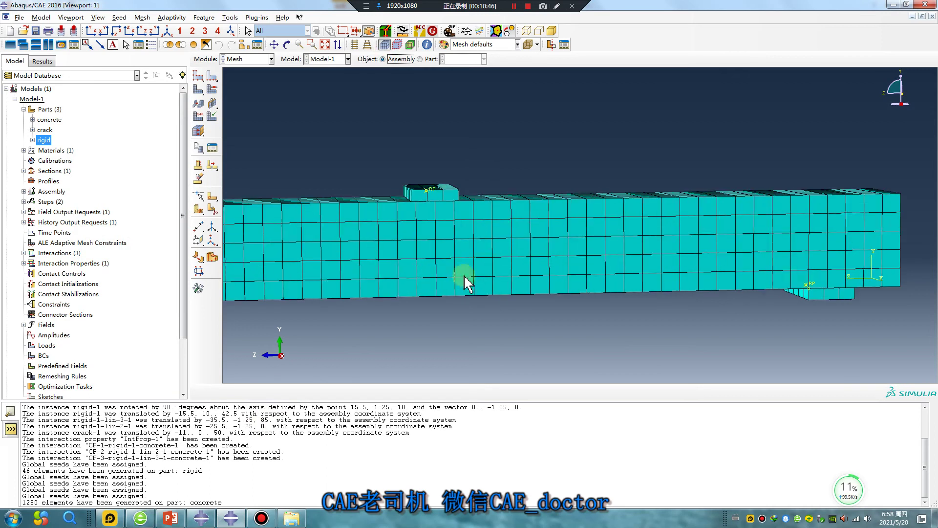
left_click_drag(448, 245, 416, 280, "ctrl+alt")
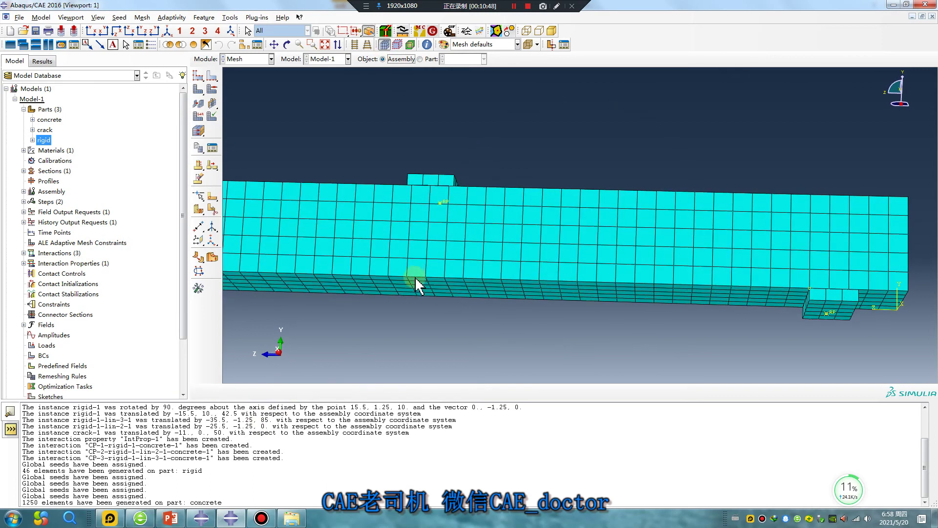
scroll(426, 280, "up", 5)
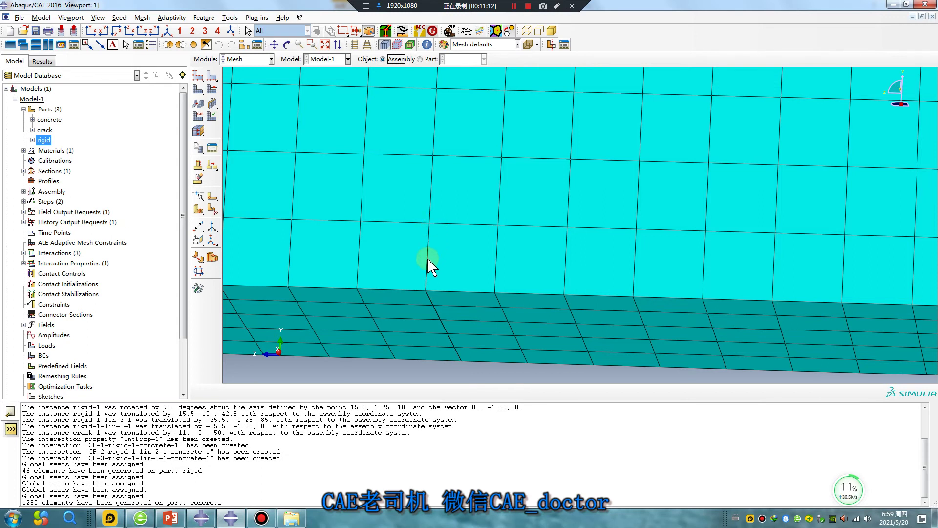
scroll(578, 268, "down", 5)
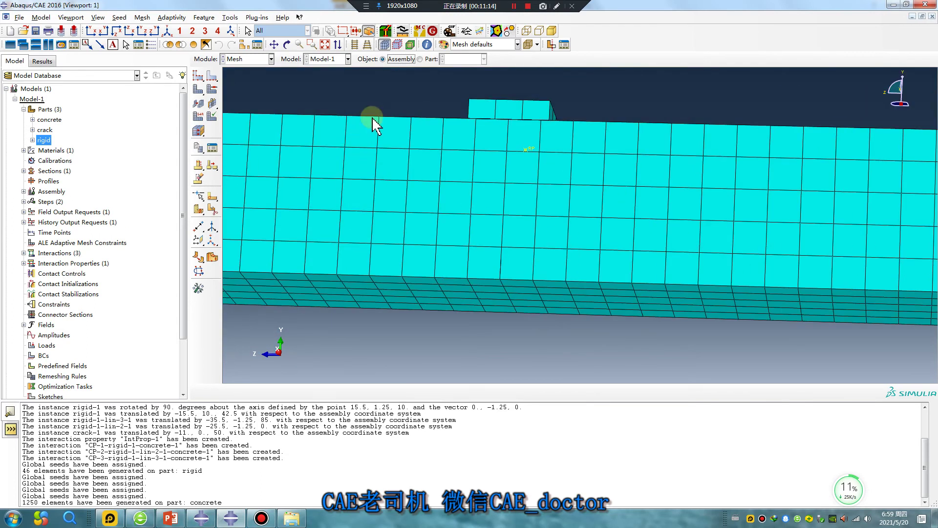
- Define local seeds by number on the concrete part's lower front longitudinal edge, with 51 elements and no bias
left_click(423, 59)
left_click(212, 77)
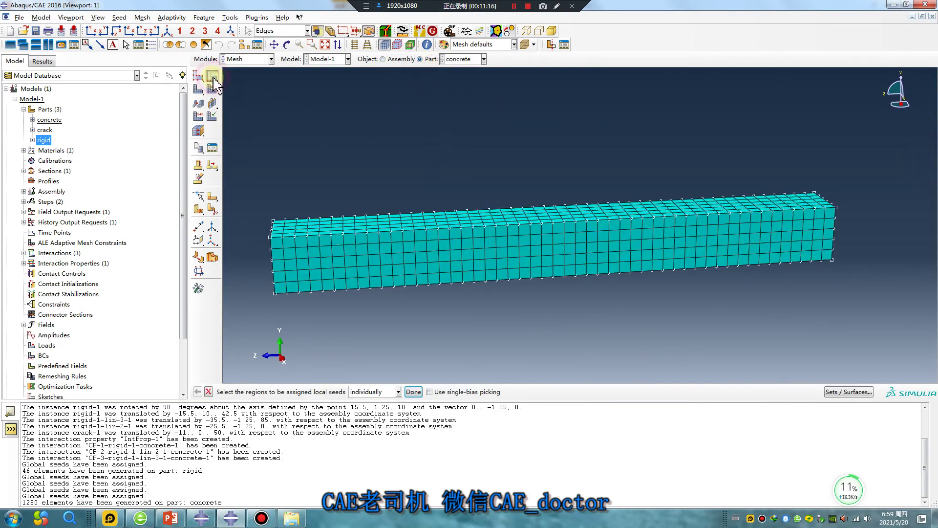
left_click(533, 278)
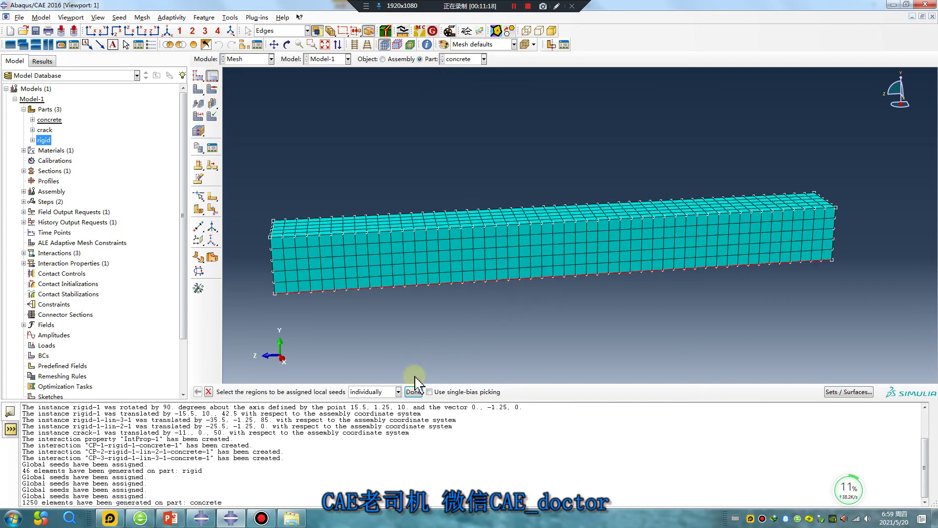
left_click(414, 392)
left_click(226, 273)
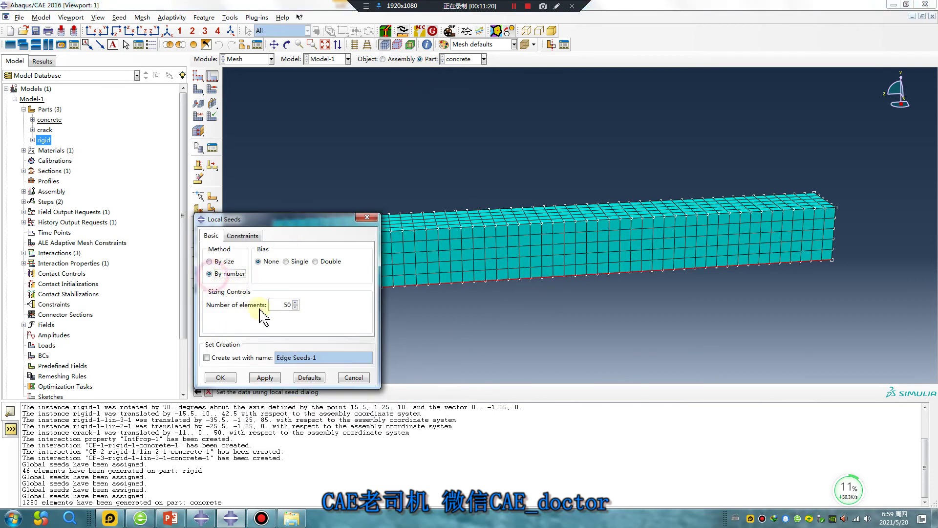
left_click(295, 302)
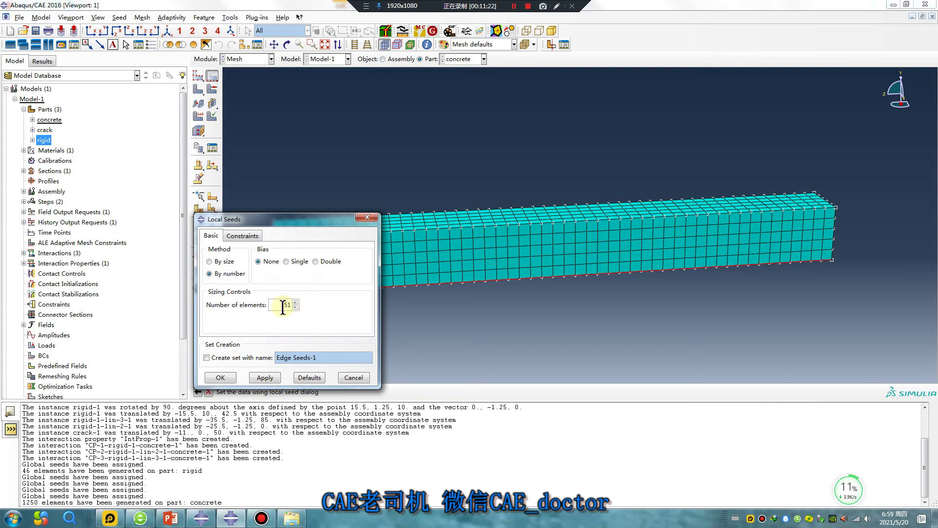
- Do not allow the edge's number of elements to change, apply the local seeds with the affected mesh deleted, and remesh the concrete part
left_click(252, 237)
left_click(214, 288)
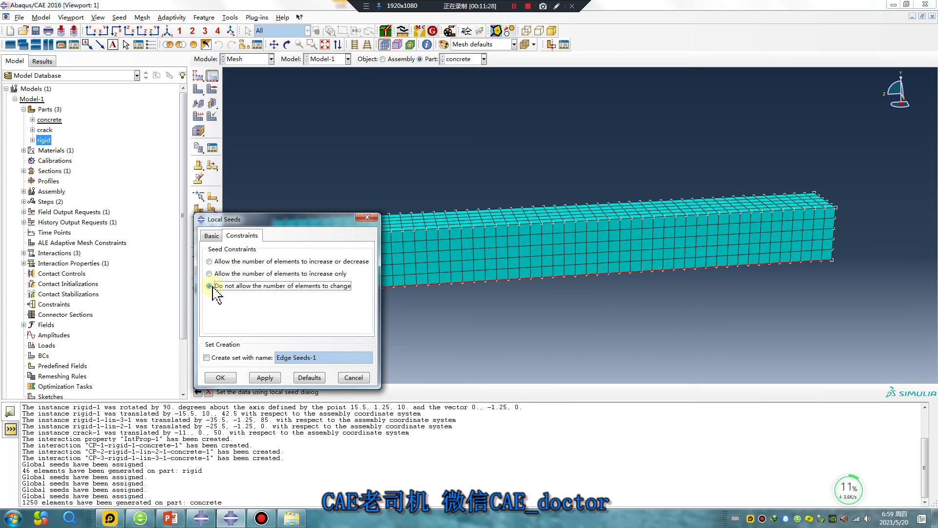
left_click(265, 377)
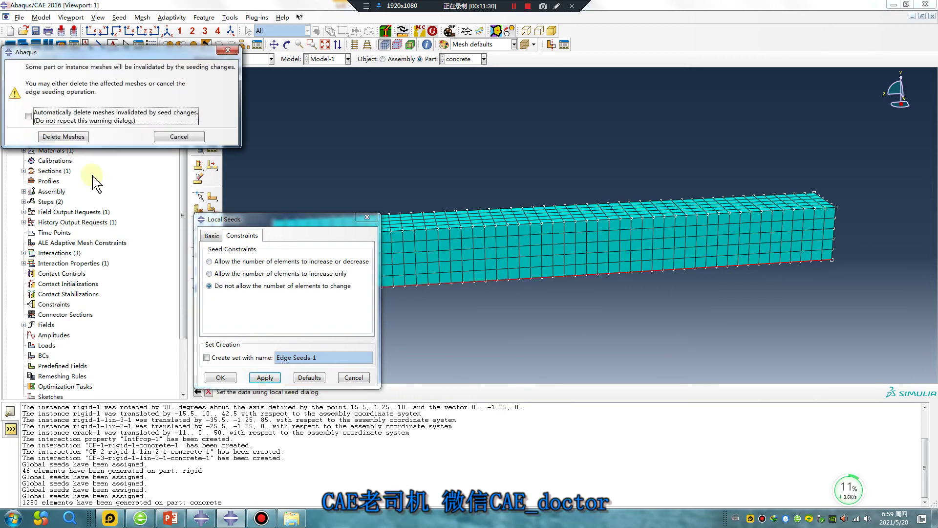
left_click(62, 137)
left_click(220, 377)
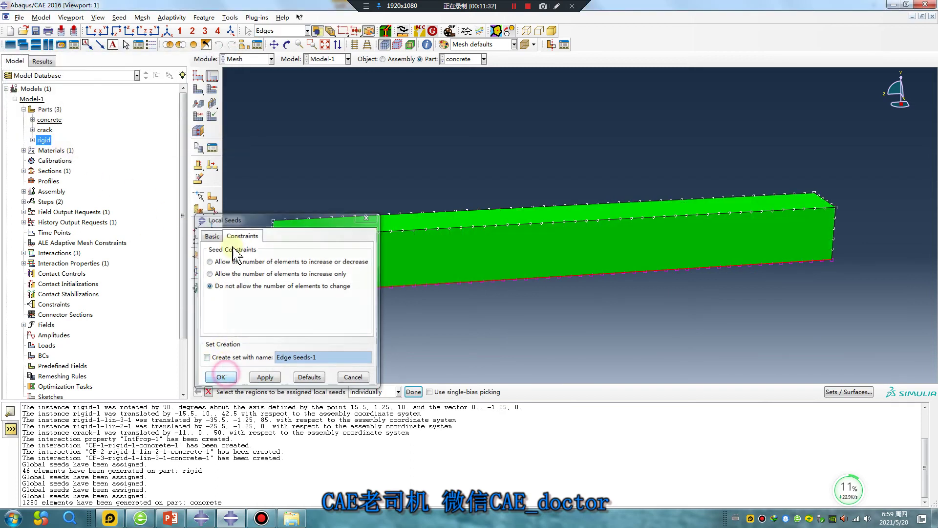
left_click(198, 90)
left_click(287, 392)
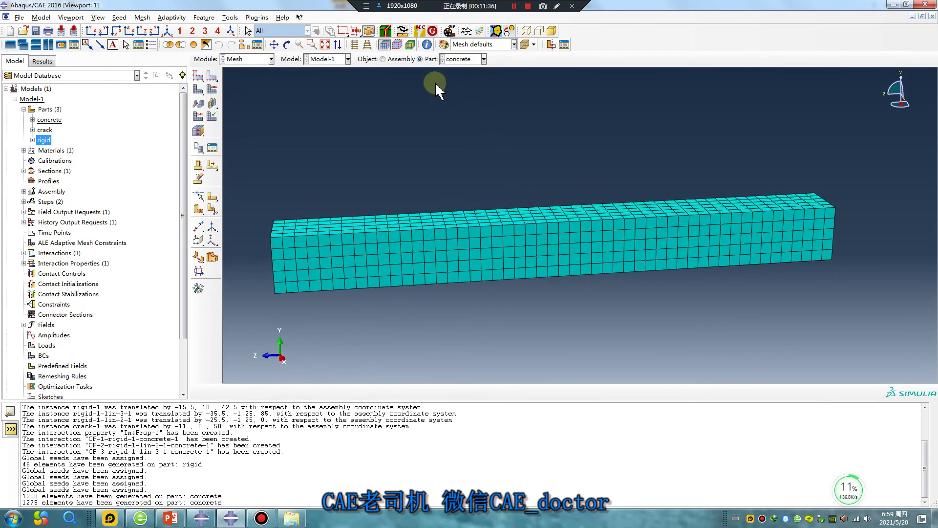
- Check where the crack lies relative to the remeshed beam's elements in the assembly
left_click(383, 59)
scroll(501, 281, "down", 3)
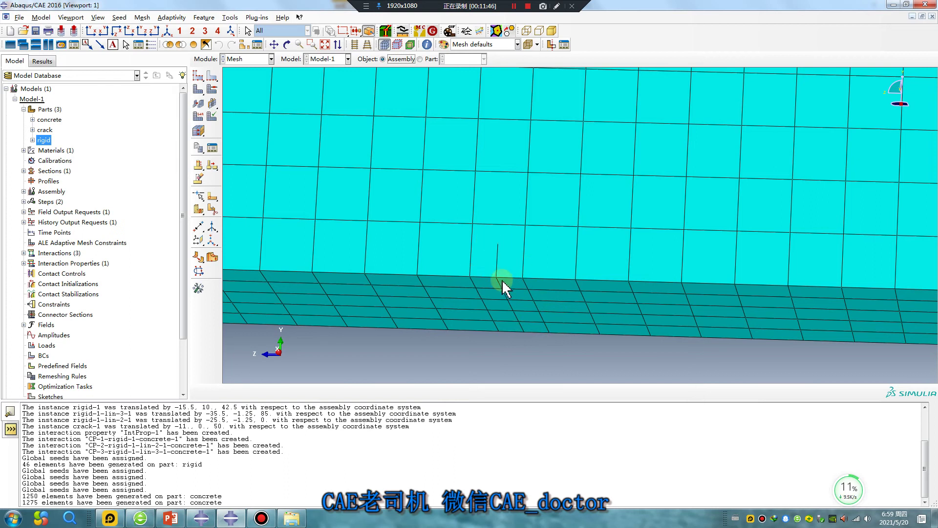
scroll(542, 293, "up", 3)
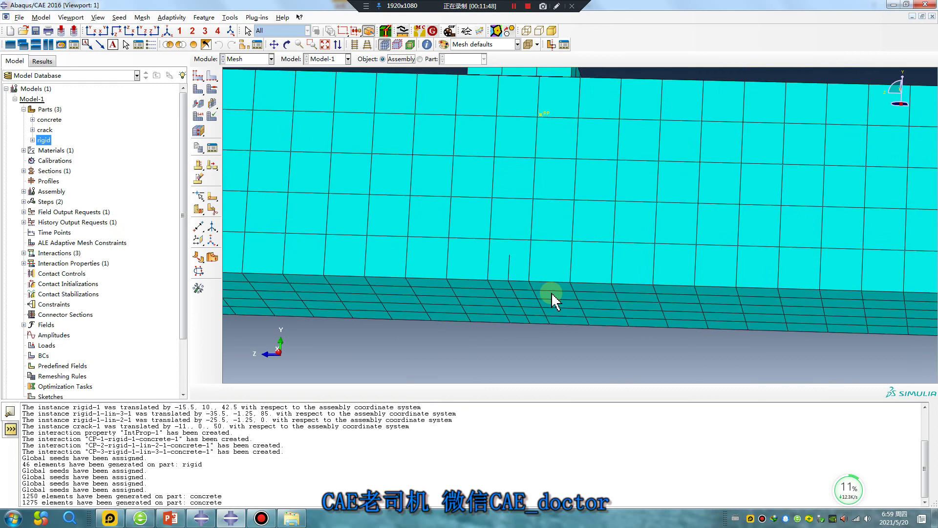
left_click_drag(562, 250, 579, 271, "ctrl+alt")
scroll(596, 293, "down", 3)
mouse_move(596, 290)
left_mouse_down("ctrl+alt")
mouse_move(611, 287)
mouse_move(606, 274)
left_mouse_up("ctrl+alt")
- Create a Displacement/Rotation boundary condition in Step-1 on the reference point of the upper loading block
left_click(244, 58)
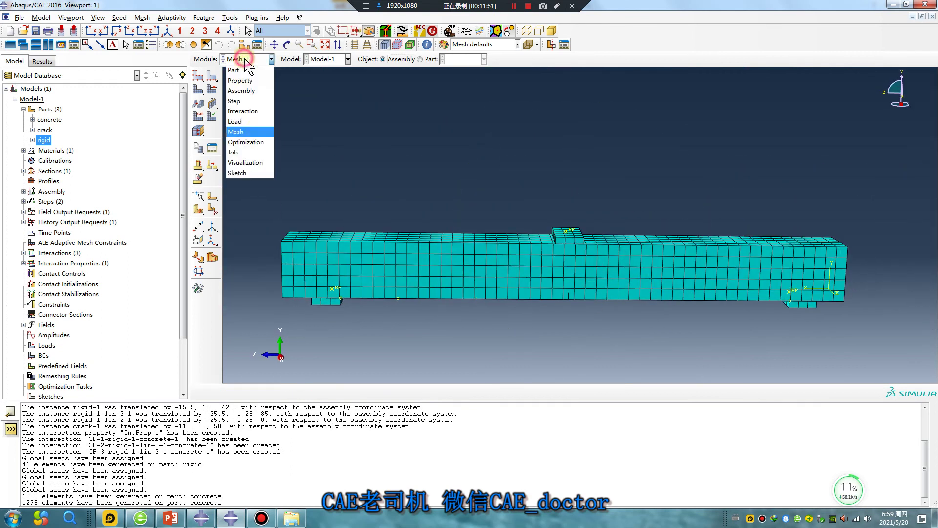
left_click(237, 121)
left_click(200, 92)
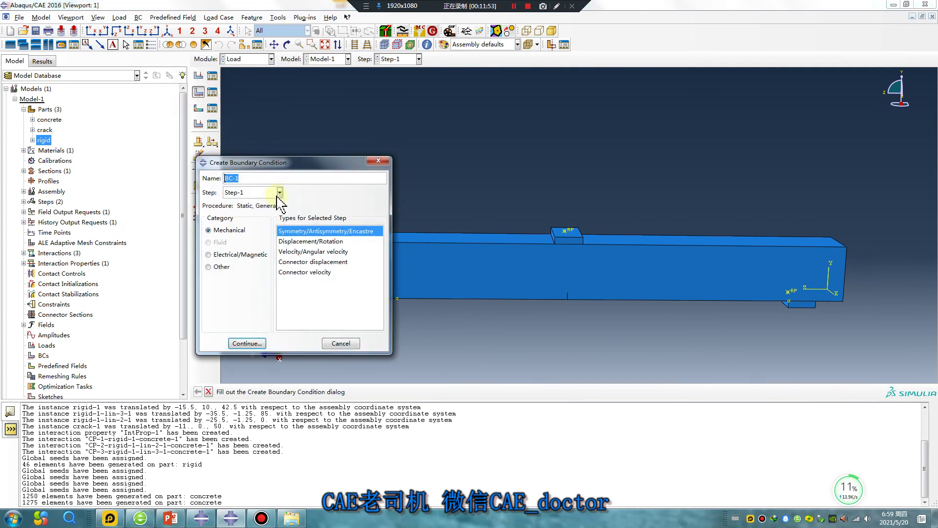
left_click(302, 242)
left_click(255, 344)
left_click(572, 235)
middle_click(486, 226)
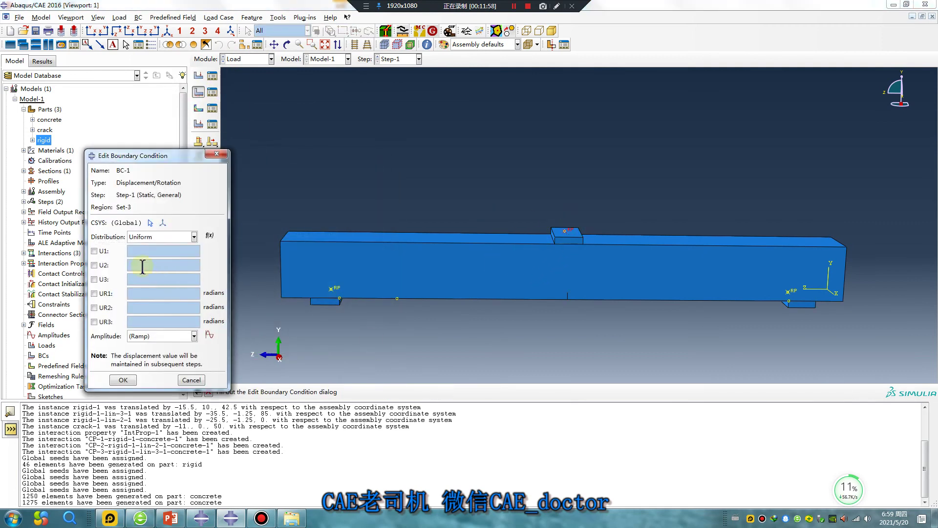
- Prescribe U2 = -5 for the loading block's reference point and set U1, U3, UR1, UR2 and UR3 to 0
double_click(127, 266)
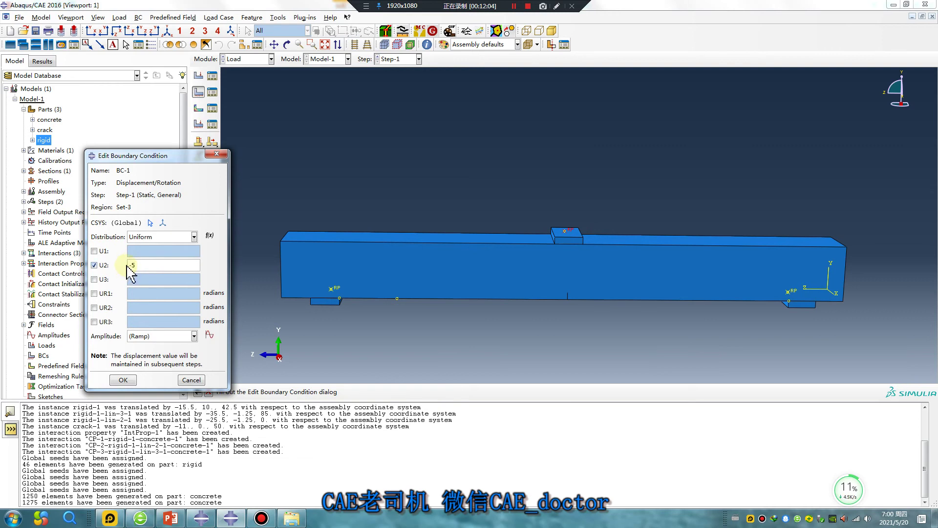
left_click(94, 251)
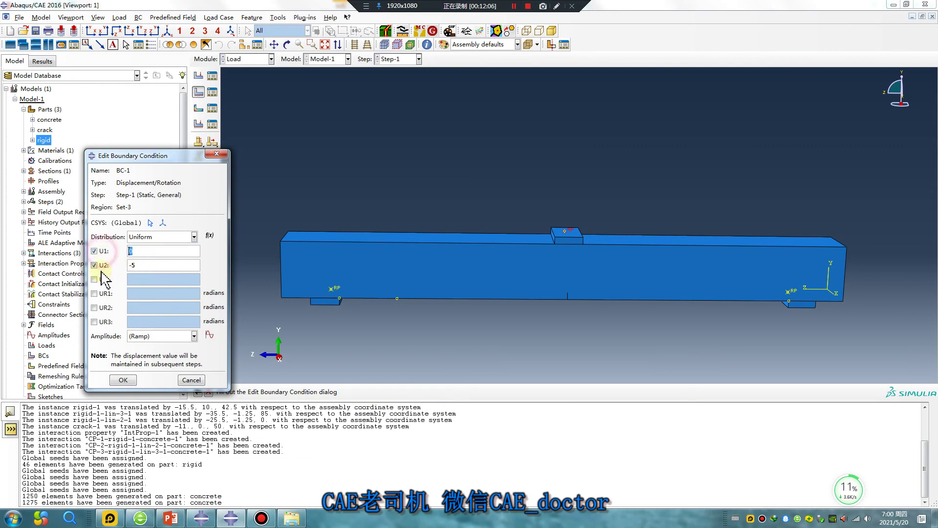
left_click(94, 279)
left_click(94, 293)
left_click(94, 308)
left_click(94, 321)
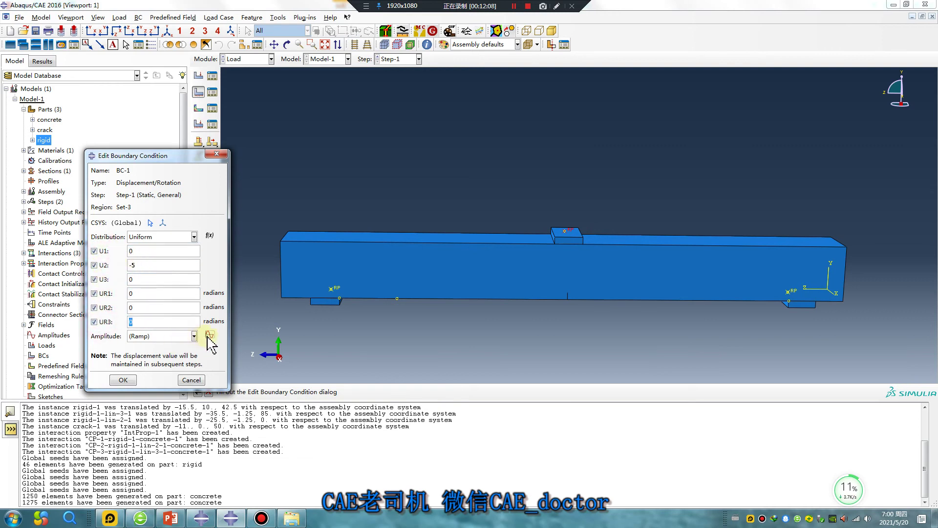
- Create the Smooth step amplitude Amp-1 over step time, with amplitude 0 at time 0 and amplitude 1 at time 1
left_click(209, 334)
left_click(375, 285)
left_click(383, 352)
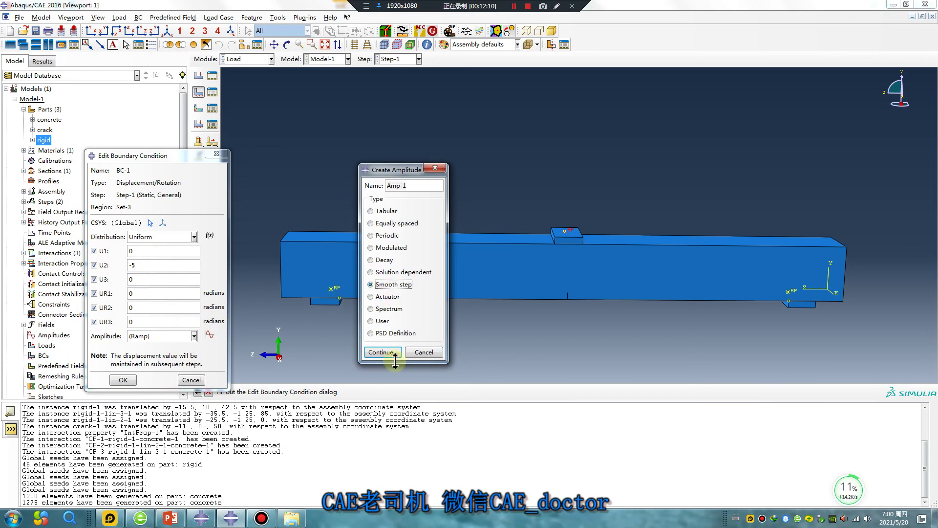
left_click(414, 215)
type("0")
key("Tab")
type("0")
key("Tab")
type("1")
key("Tab")
type("1")
left_click(434, 476)
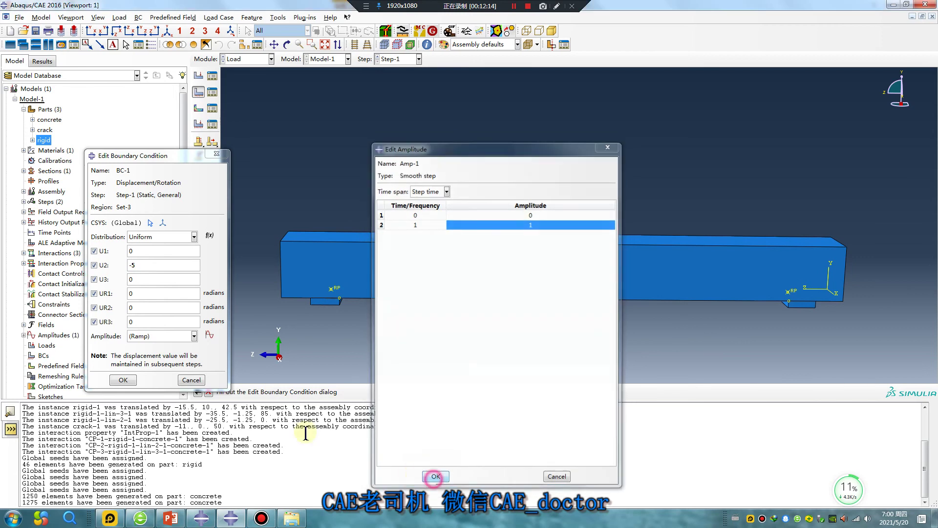
- Assign amplitude Amp-1 to the loading block's displacement boundary condition and check it in the list of boundary conditions
left_click(194, 336)
left_click(166, 359)
left_click(128, 380)
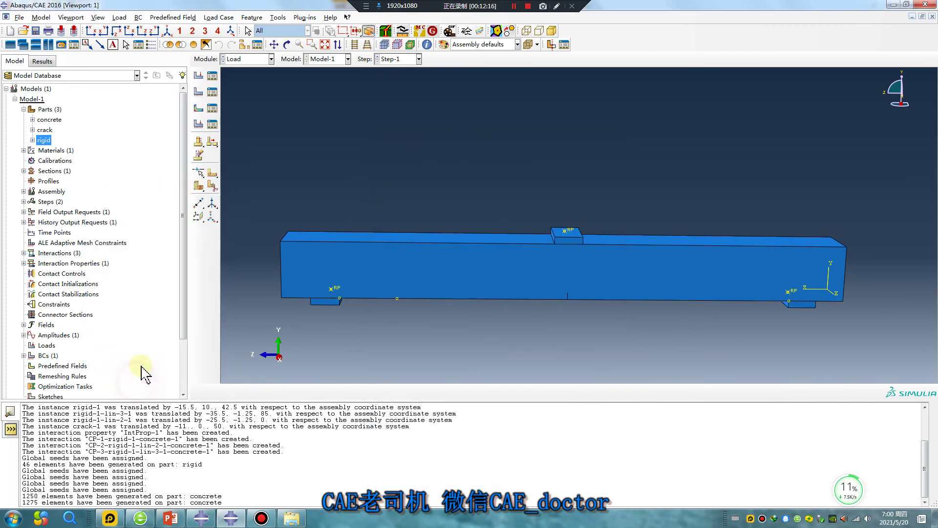
left_click(212, 92)
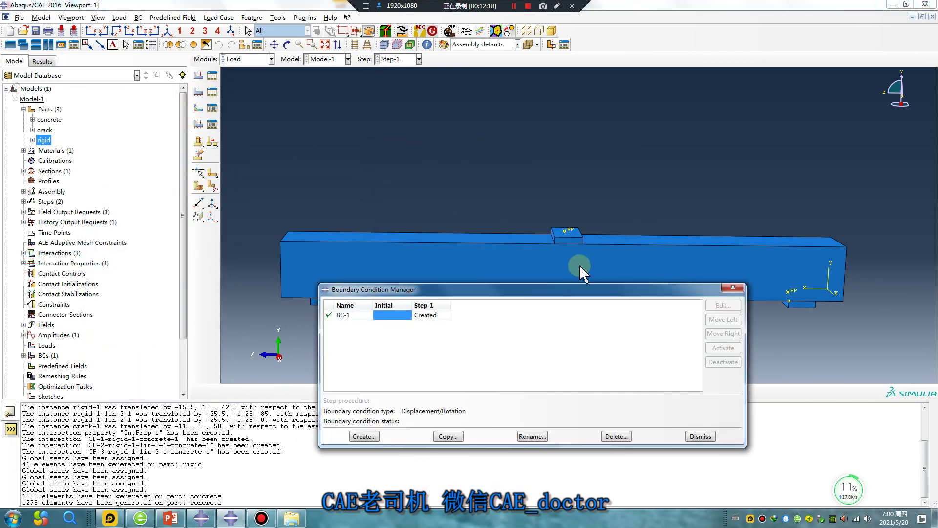
left_click(734, 288)
- Add a Displacement/Rotation boundary condition in Step-1 at the left support's reference point, with U1, U2, UR1, UR2 and UR3 set to 0
left_click(198, 91)
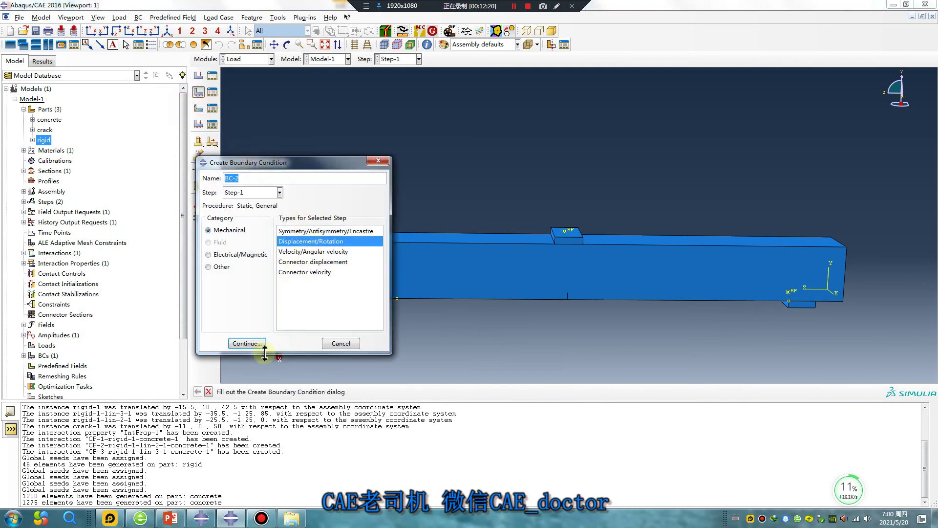
left_click(246, 344)
left_click(335, 289)
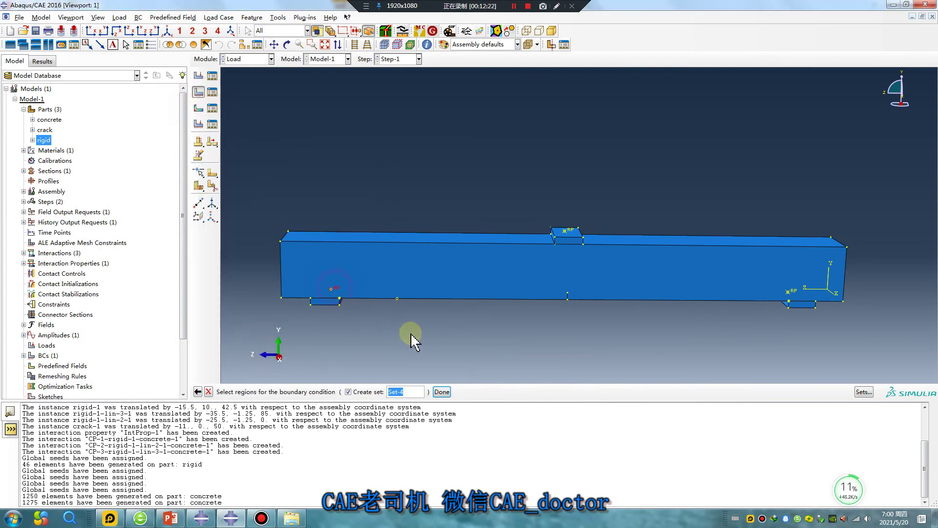
middle_click(408, 341)
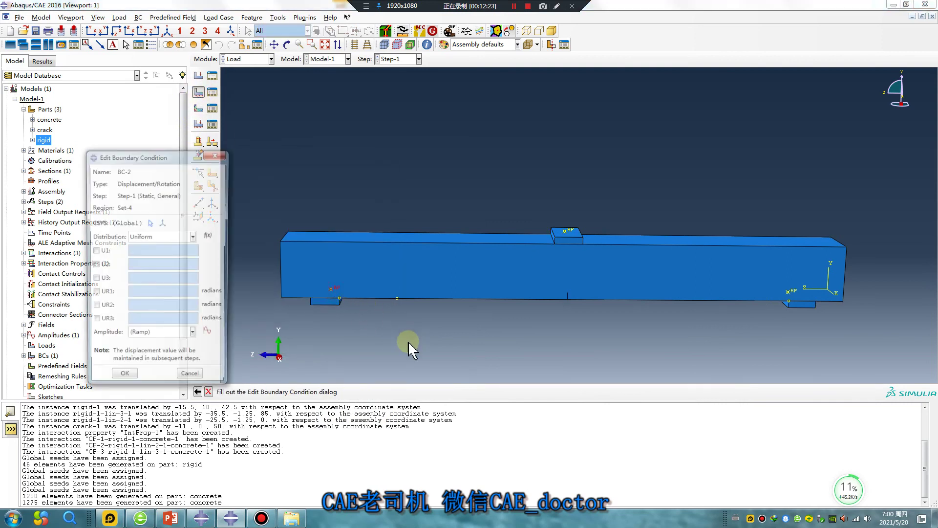
left_click(94, 251)
left_click(94, 265)
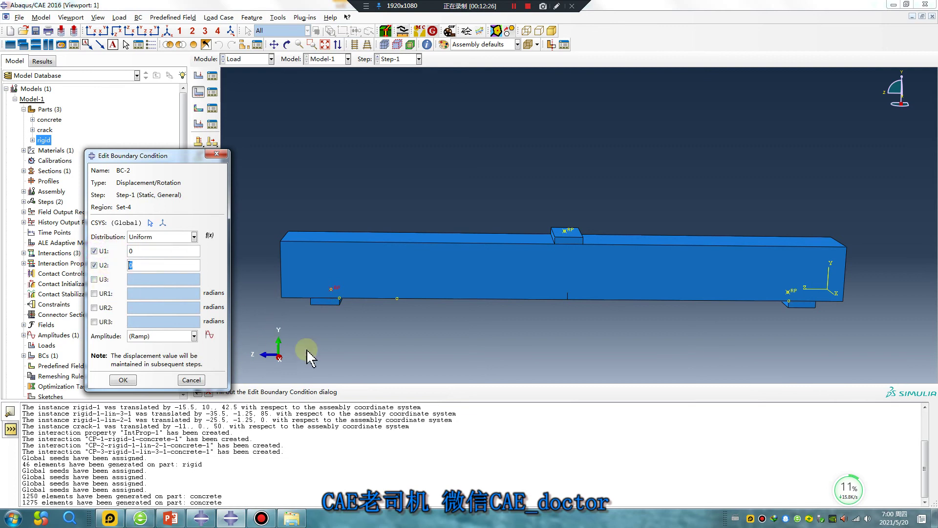
left_click(94, 293)
left_click(94, 307)
left_click(94, 321)
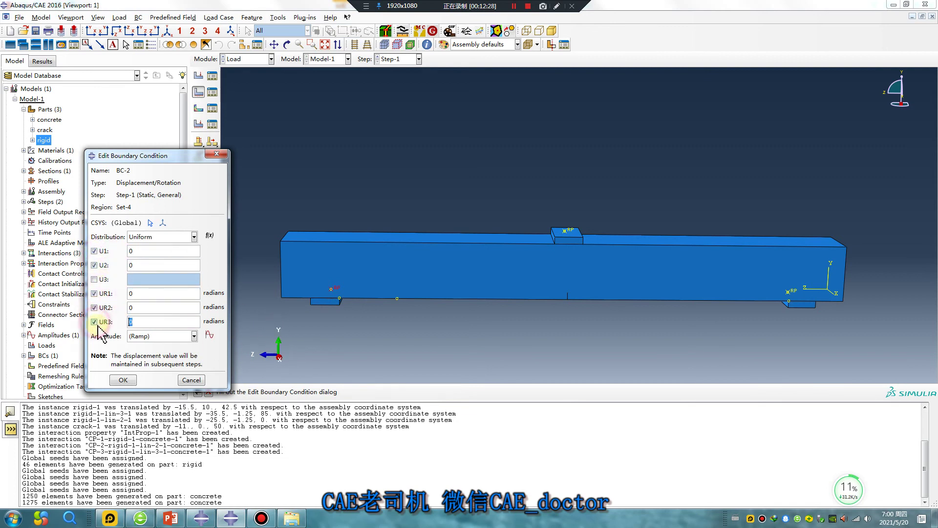
left_click(123, 379)
- Add a Displacement/Rotation boundary condition in Step-1 at the right support's reference point, with U1, U2, UR2 and UR3 set to 0
left_click(198, 92)
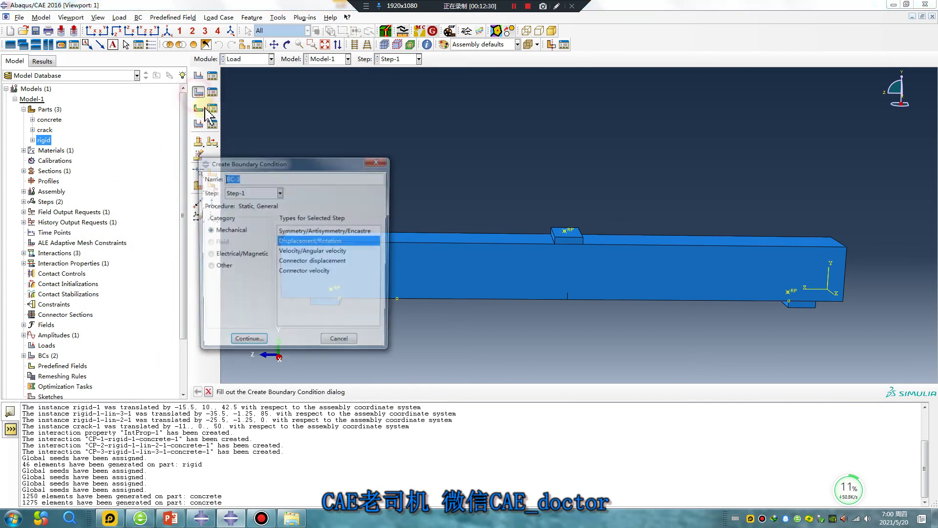
left_click(249, 343)
left_click(789, 292)
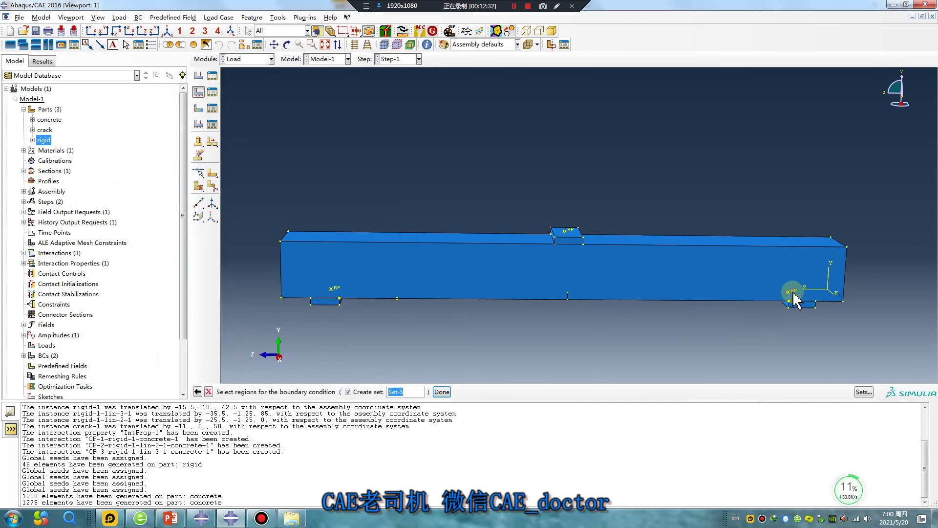
middle_click(663, 342)
left_click(95, 250)
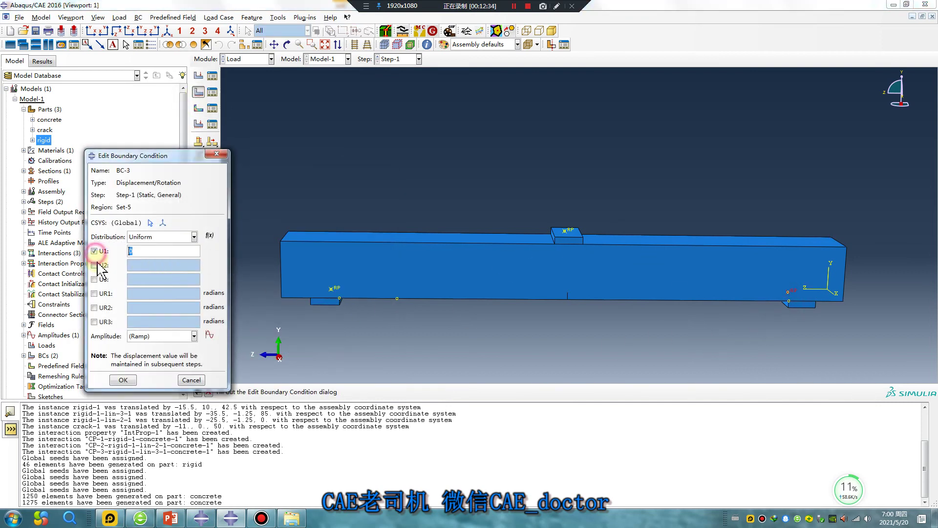
left_click(95, 265)
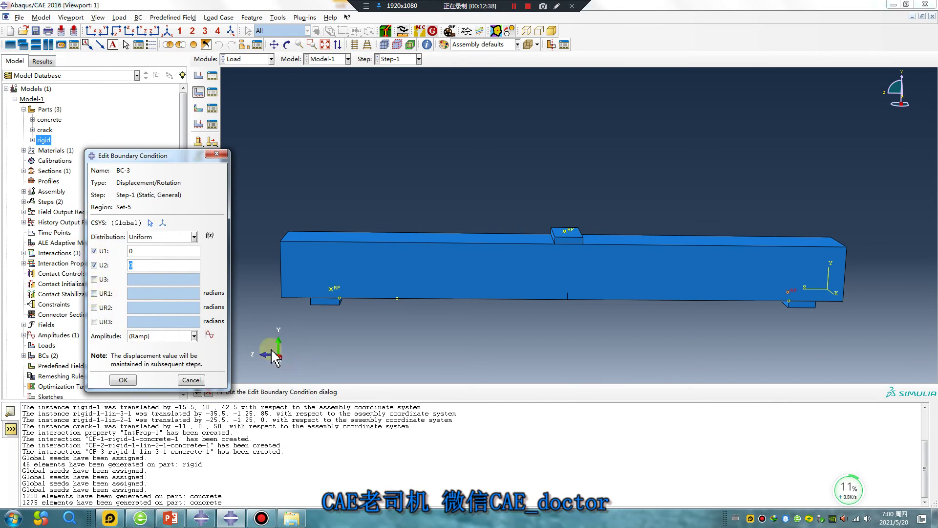
left_click(95, 307)
left_click(94, 321)
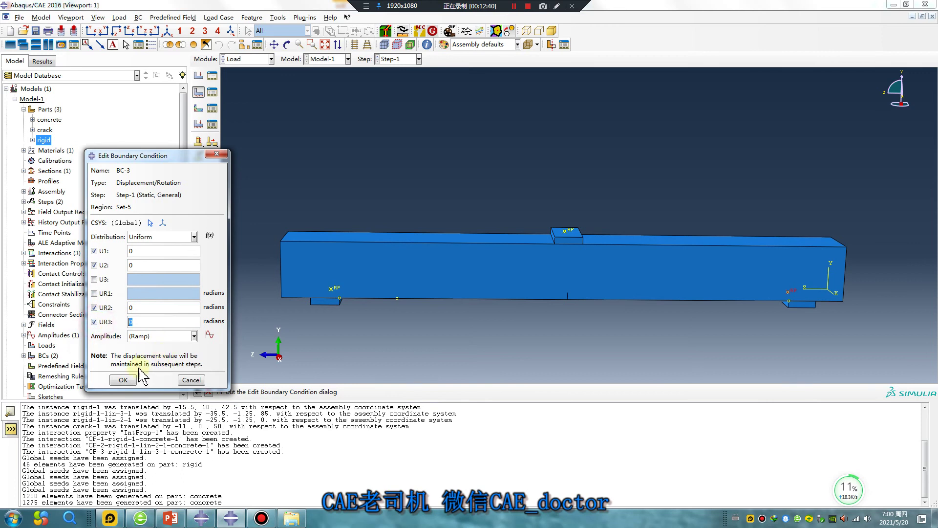
left_click(130, 380)
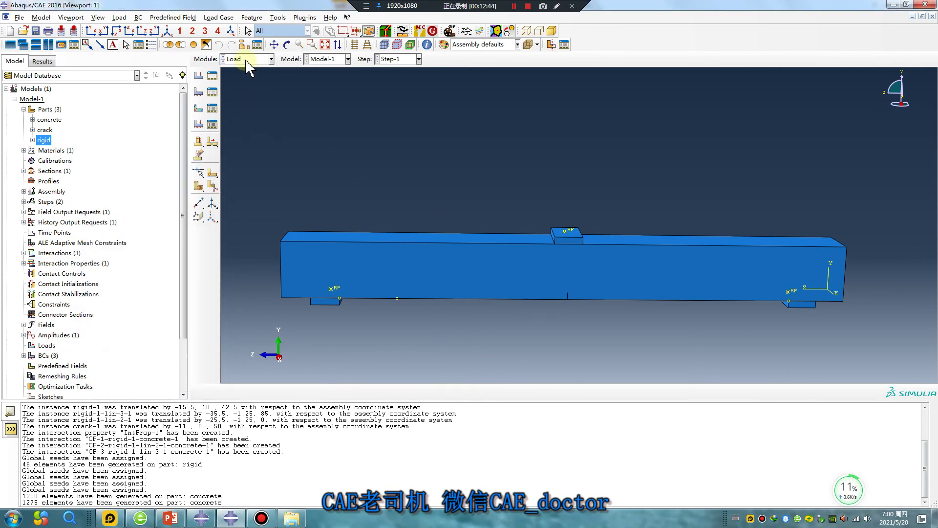
- Create a Symmetry/Antisymmetry/Encastre boundary condition in the Initial step on both longitudinal side faces of the concrete beam
left_click(203, 93)
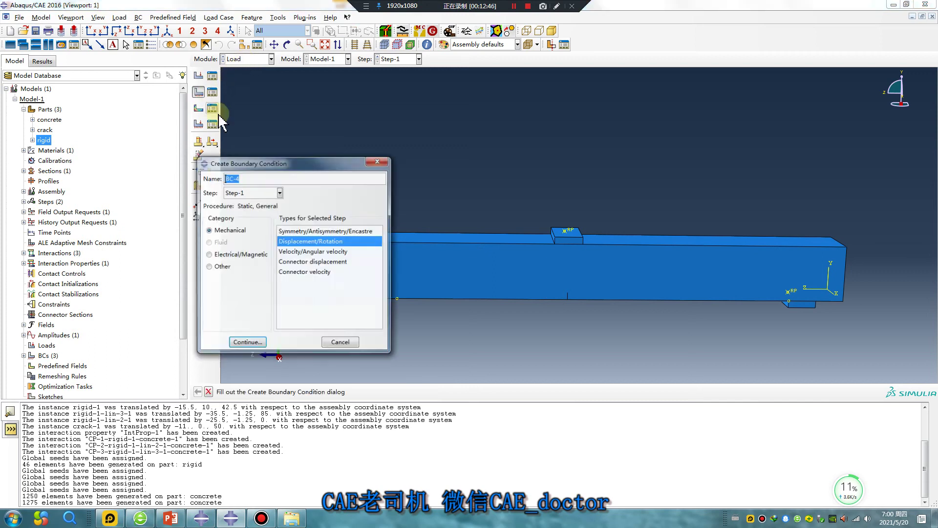
left_click(294, 231)
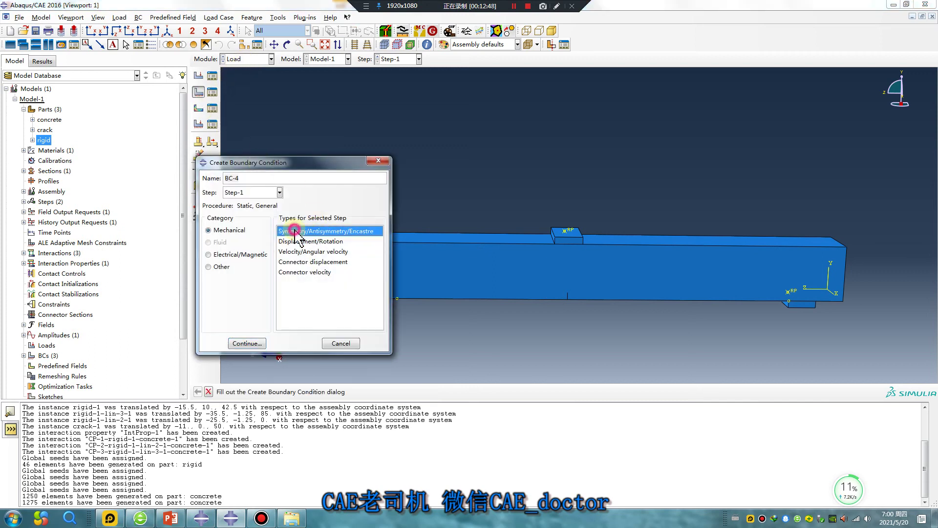
left_click(249, 193)
left_click(246, 201)
left_click(261, 342)
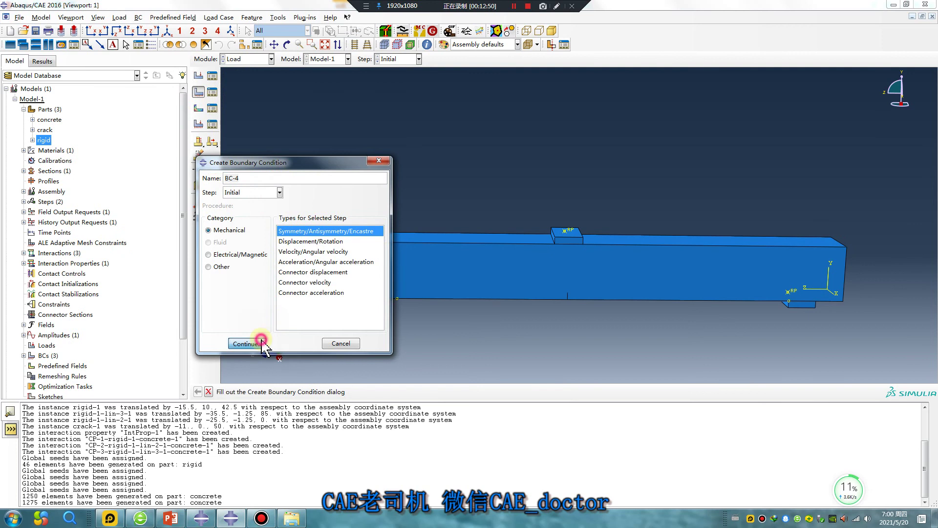
left_click_drag(485, 279, 523, 260, "ctrl+alt")
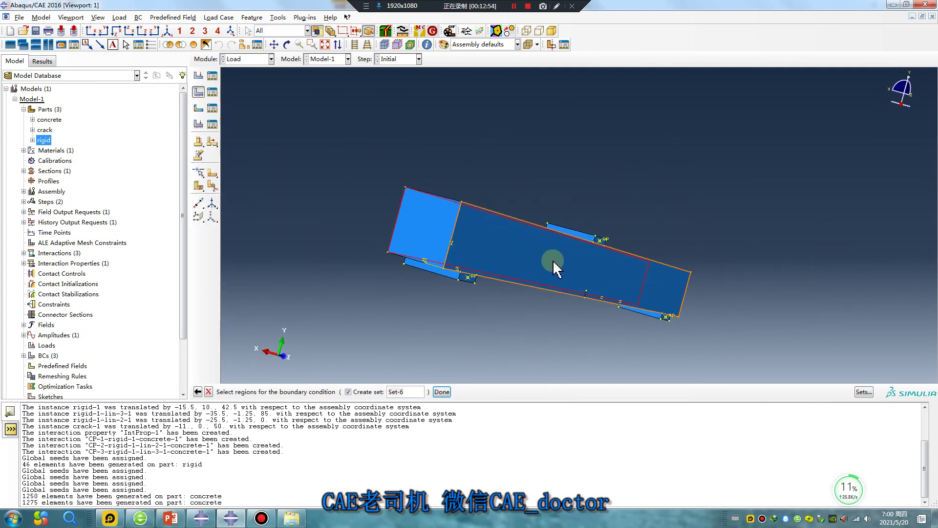
left_click(664, 286)
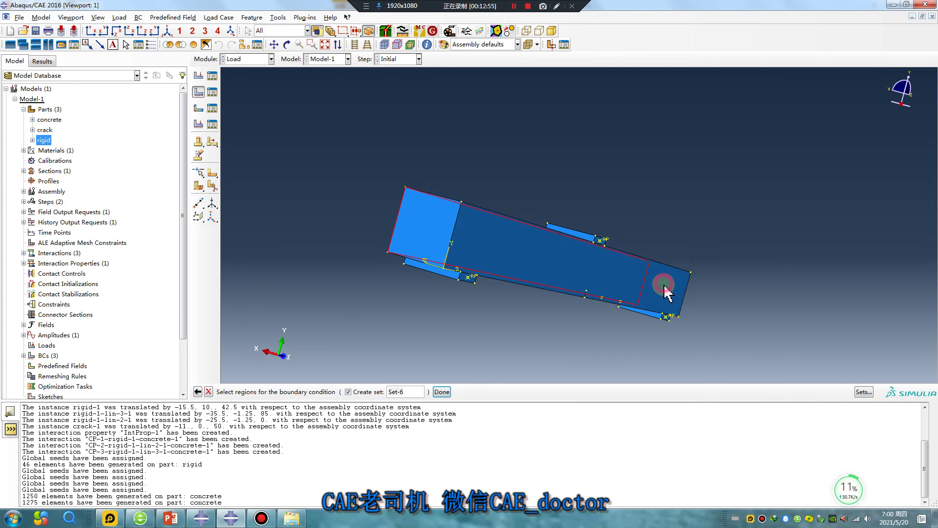
middle_click(425, 318)
left_click_drag(562, 260, 318, 361, "ctrl+alt")
left_click(97, 195)
left_click(126, 297)
left_click_drag(479, 278, 586, 209, "ctrl+alt")
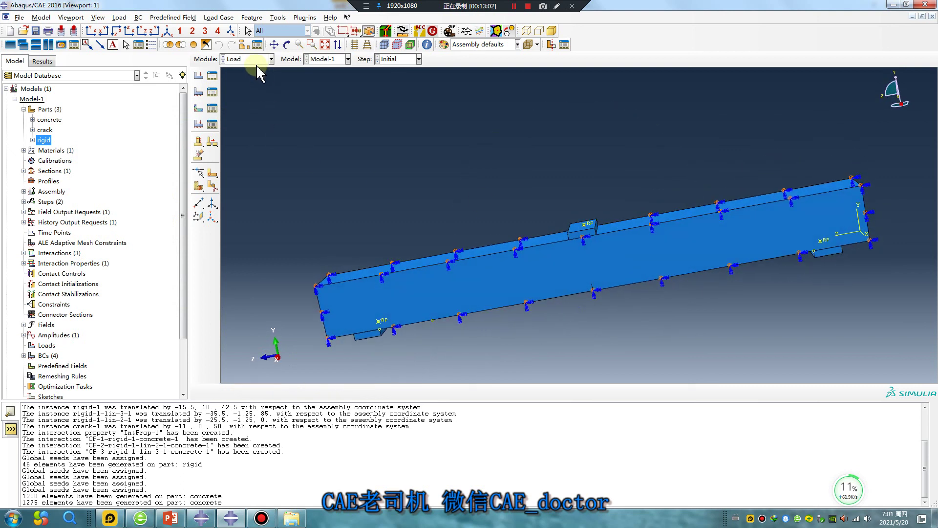
- Save the model database as 1.cae in directory 1
left_click(250, 58)
left_click(39, 32)
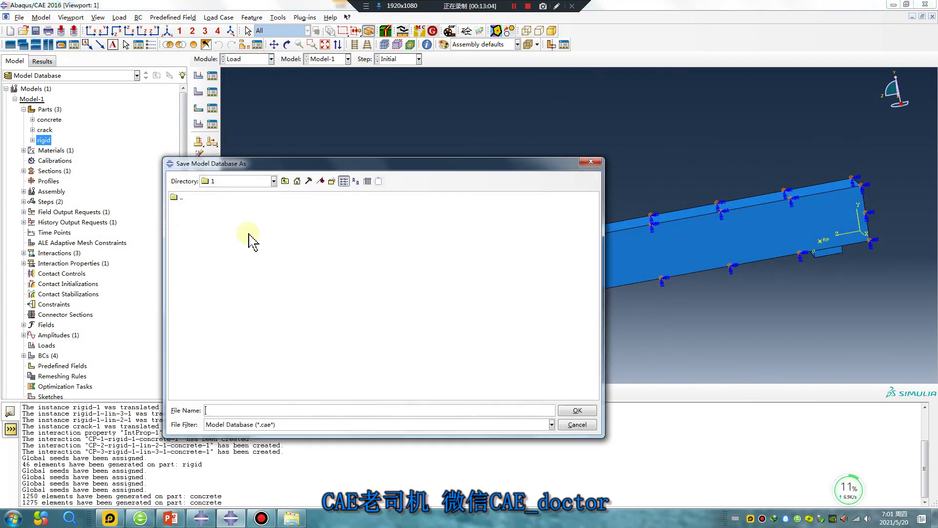
left_click(577, 413)
- Create analysis job Job-1 from Model-1, using multiple processors with the count set to 10
left_click(249, 59)
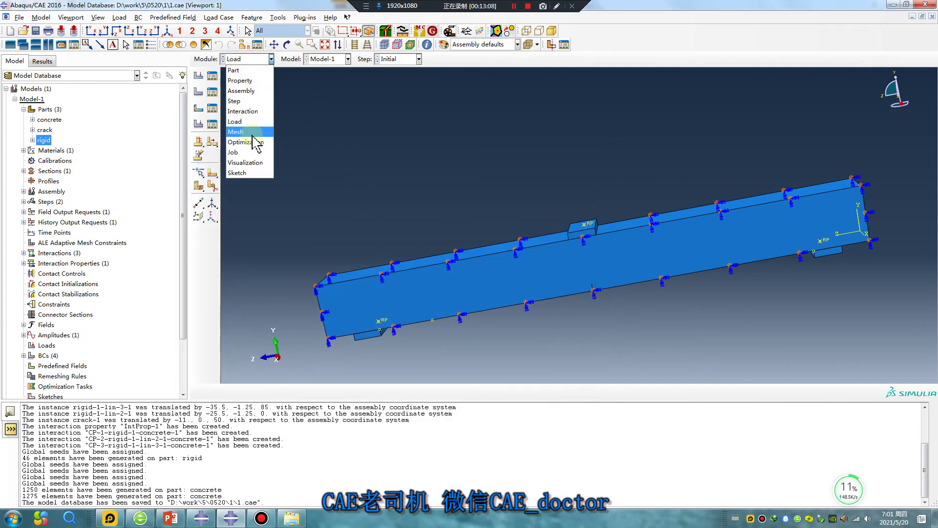
left_click(233, 152)
left_click(198, 75)
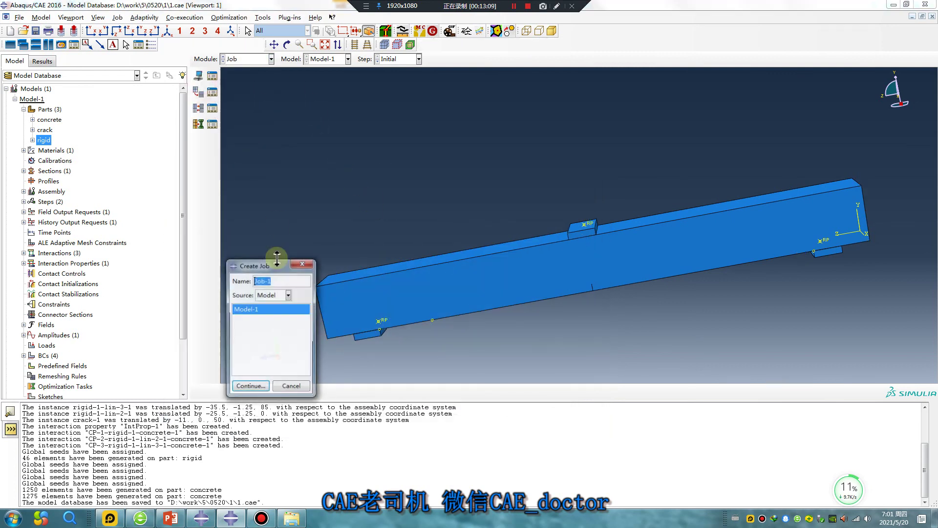
left_click(251, 387)
left_click(330, 311)
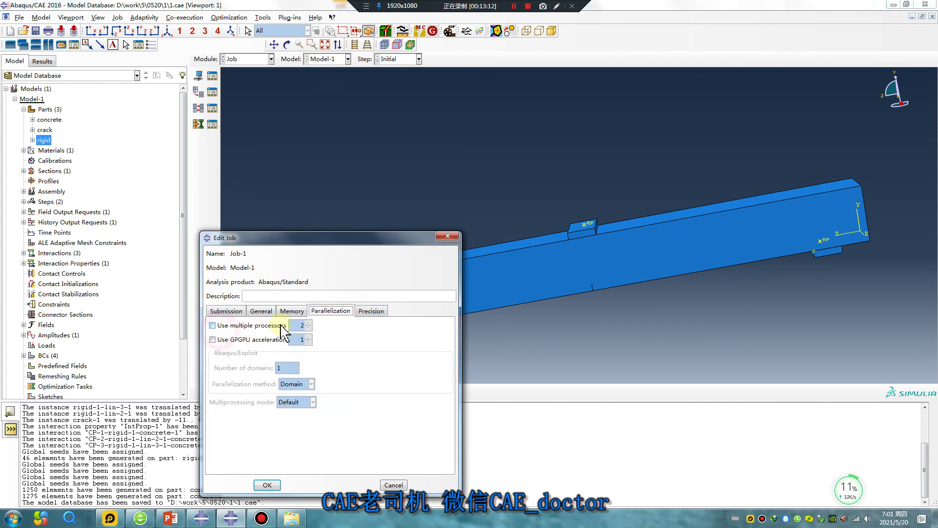
left_click(212, 325)
double_click(302, 325)
type("10")
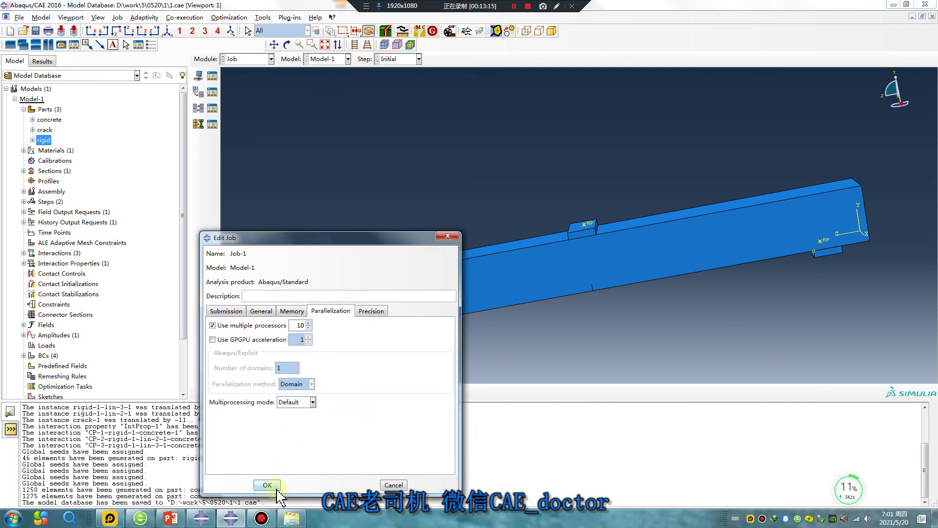
left_click(268, 485)
- Submit Job-1 for analysis and check its progress and errors in the job monitor
left_click(212, 77)
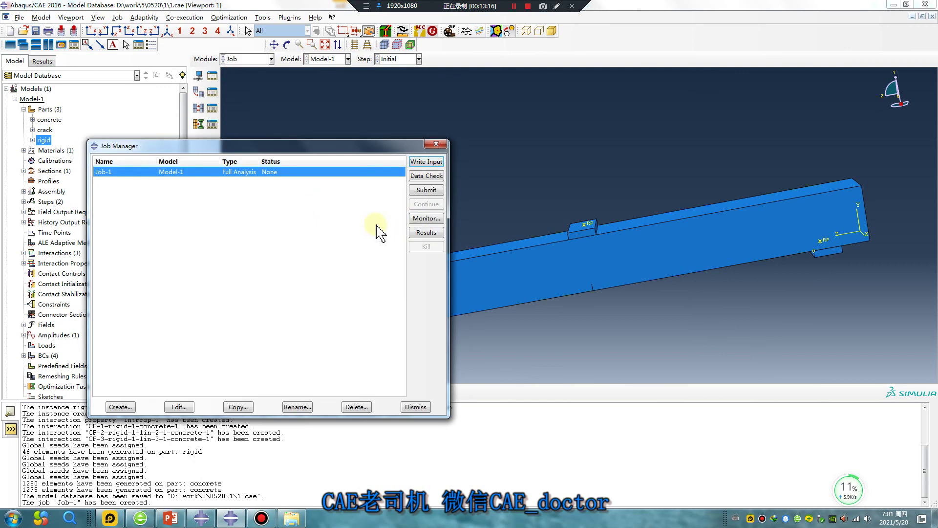
left_click(424, 192)
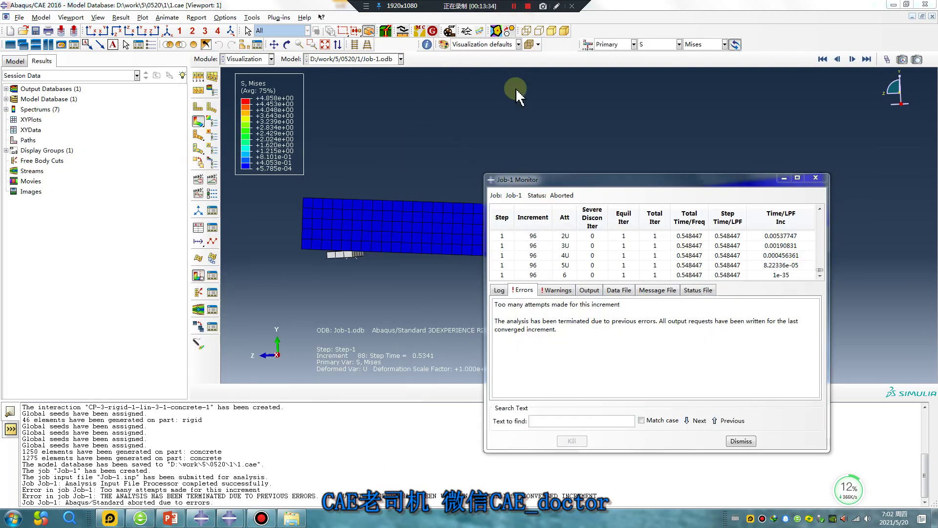
left_click(656, 183)
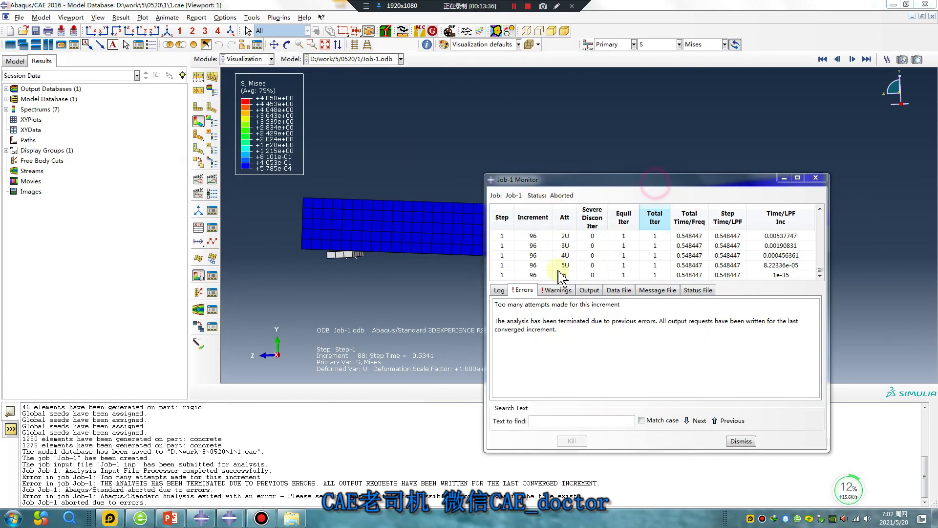
- Close the job monitor, check the last and first frames of the Mises stress contour, and animate the beam's time history
key("Escape")
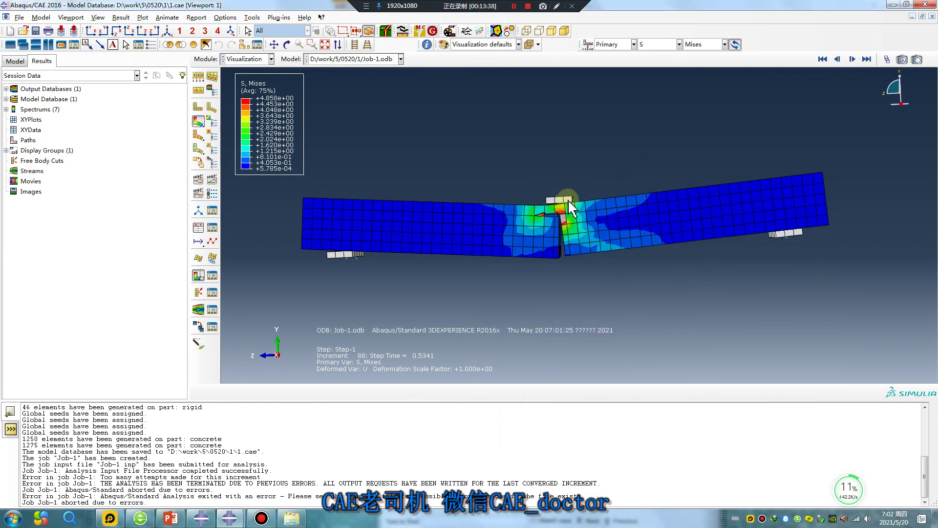
left_click(867, 59)
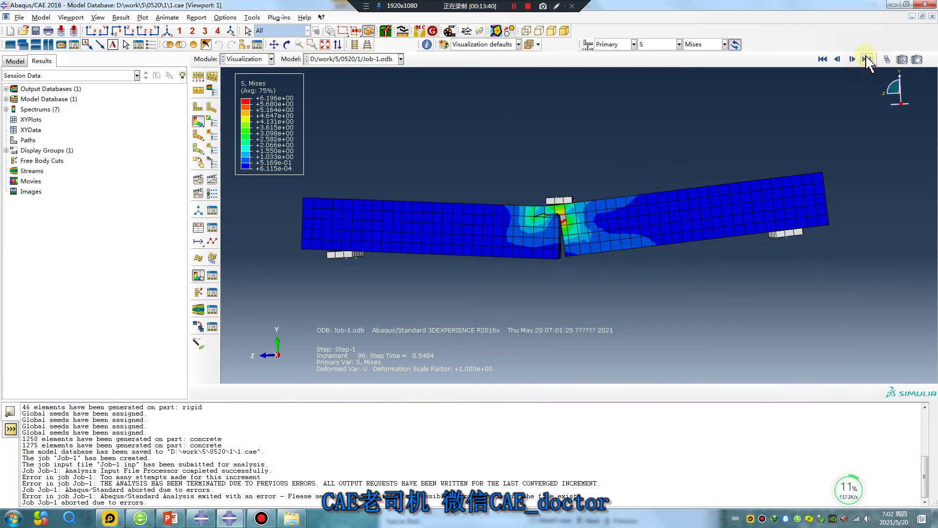
mouse_move(245, 526)
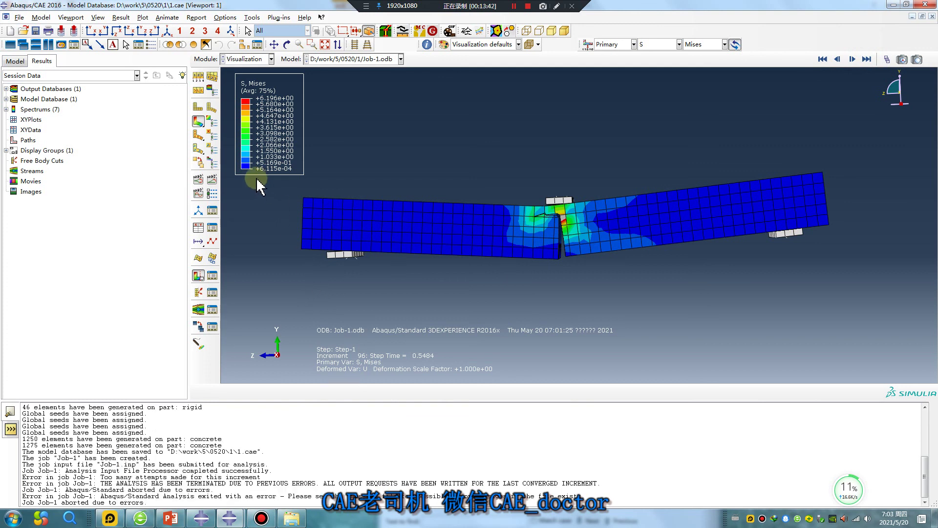
left_click(860, 89)
left_click(823, 59)
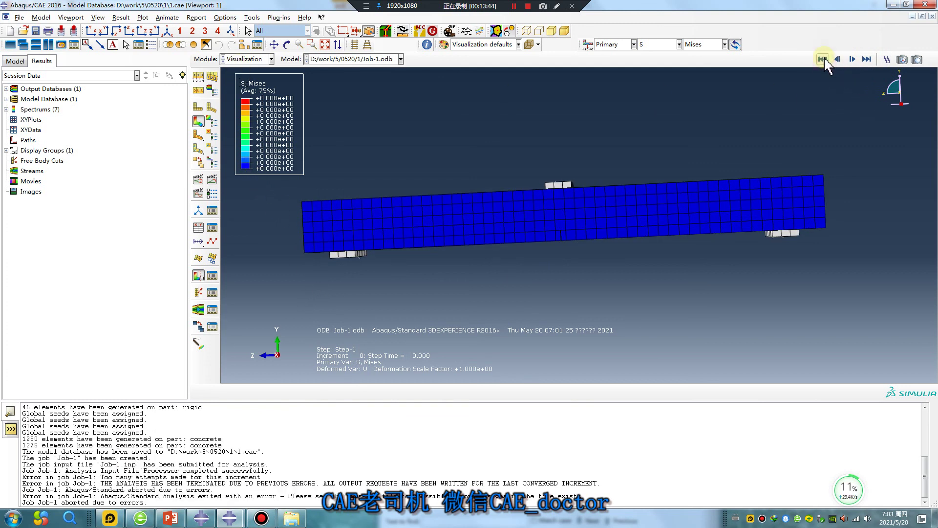
left_click(209, 182)
- Display PHILSM, PSILSM and STATUSXFEM one after another as the primary contour variable on the animated beam
left_click(666, 44)
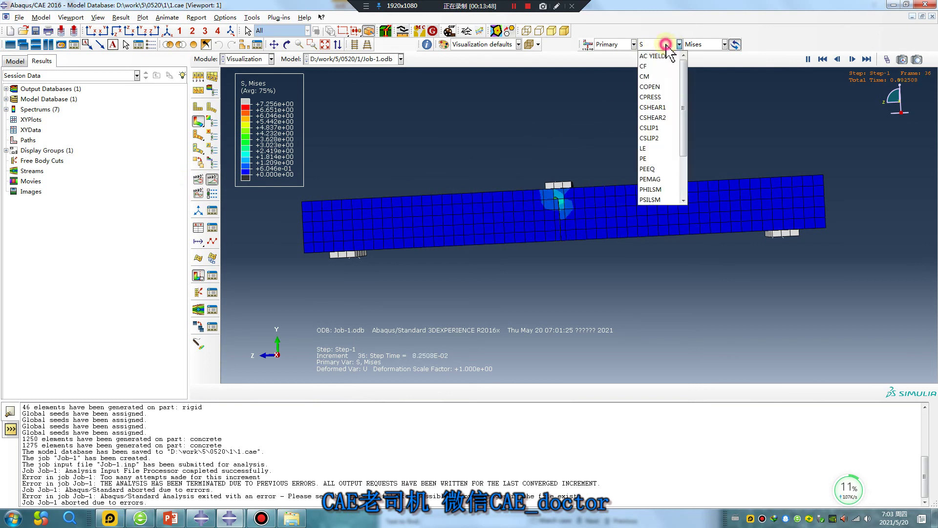
left_click(654, 191)
left_click(655, 45)
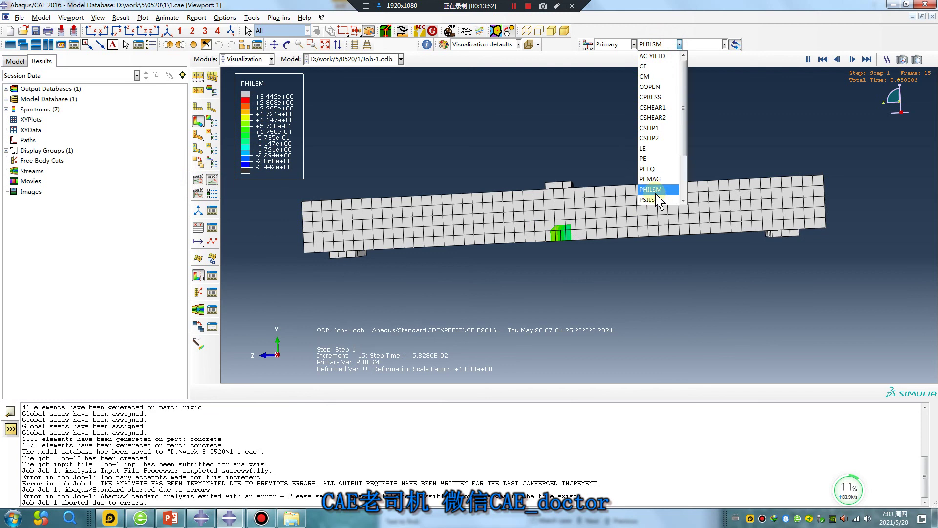
left_click(655, 200)
left_click(659, 44)
scroll(667, 122, "down", 2)
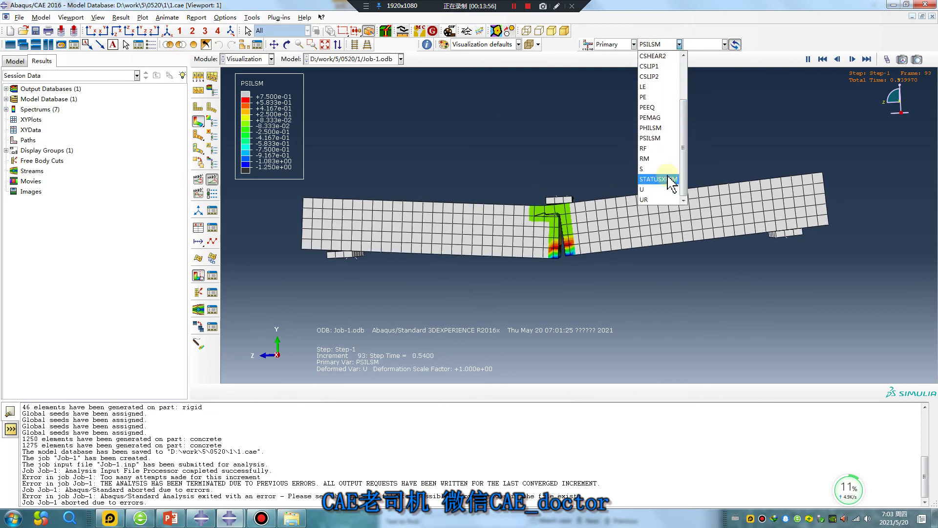
left_click(660, 180)
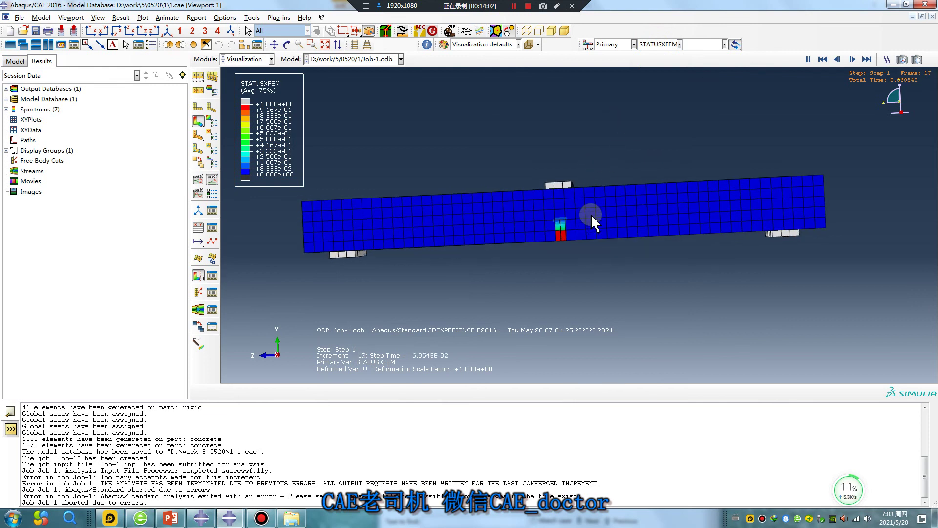
- Switch to the PowerPoint presentation and show the second slide, titled Wechat
left_click(170, 518)
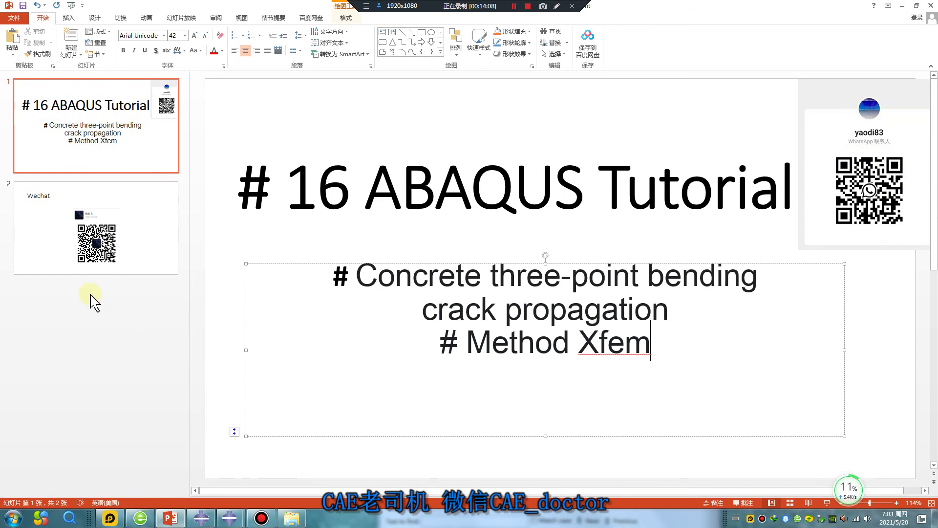
left_click(97, 257)
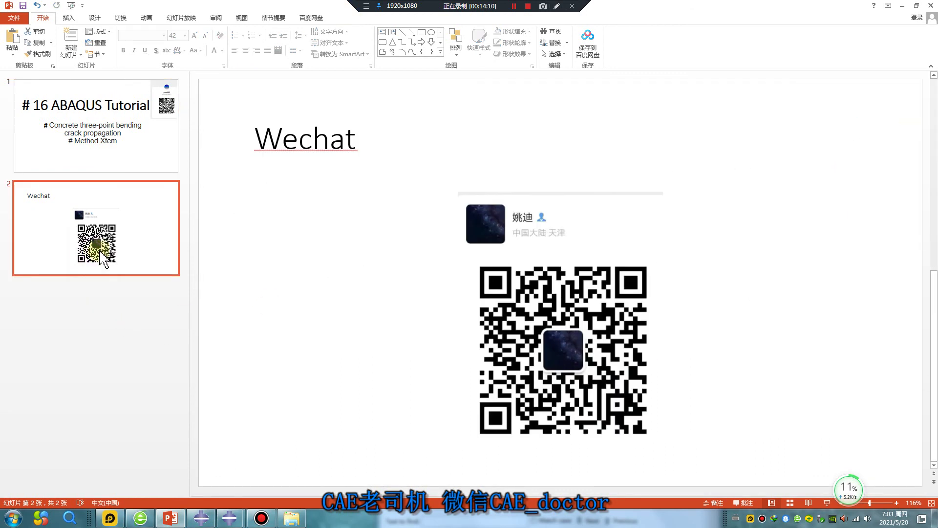